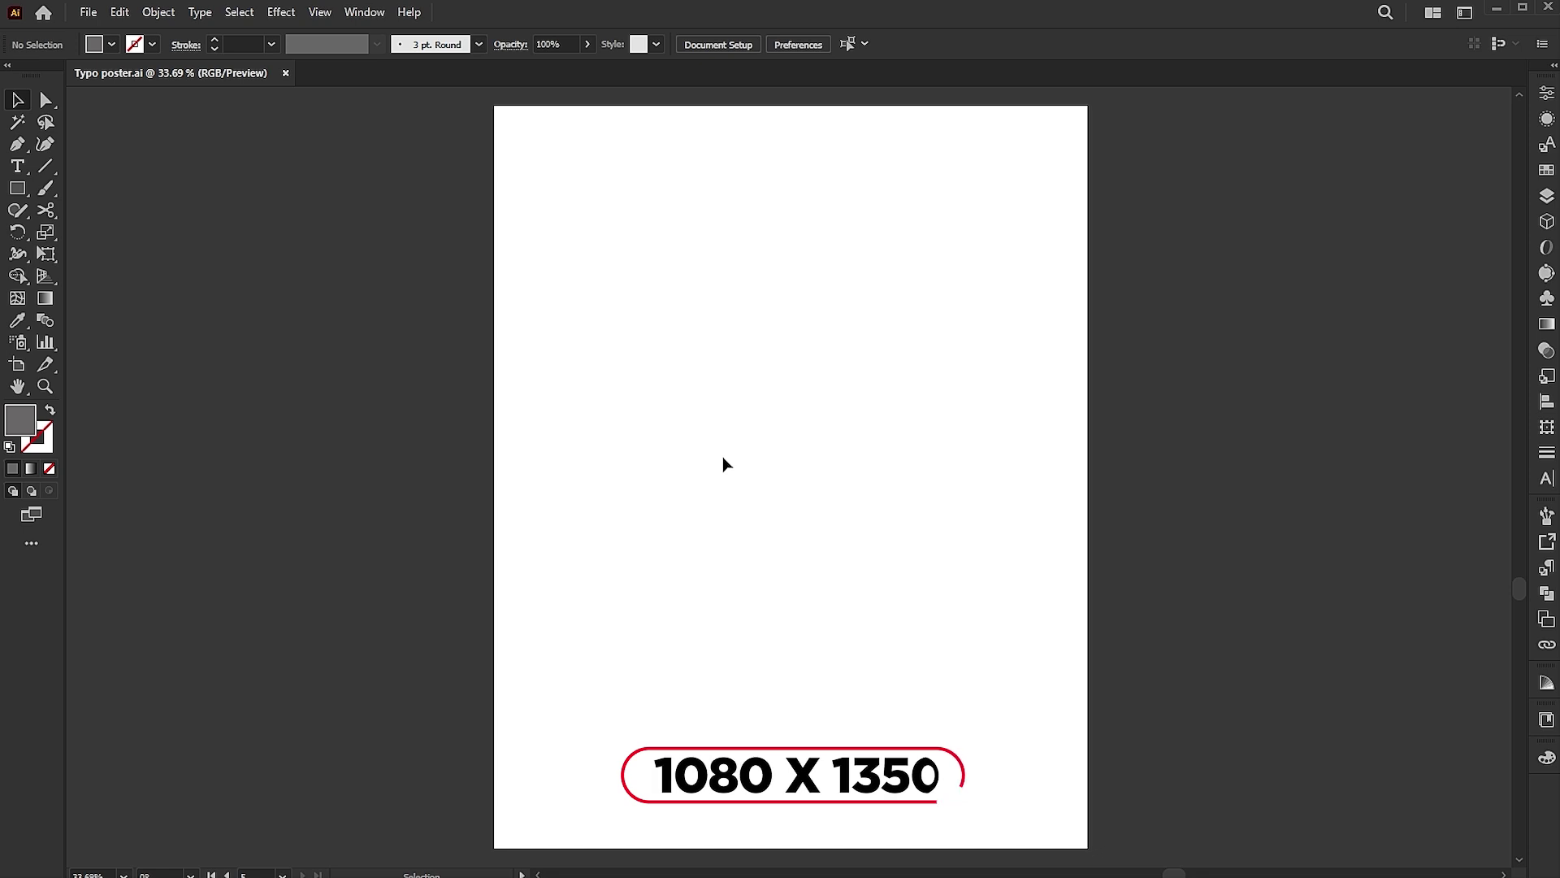
Draw a 1080 × 1350 px rectangle covering the artboard and fill it with light gray (H 0, S 0, B 95).
click(15, 194)
drag(495, 103, 1088, 848)
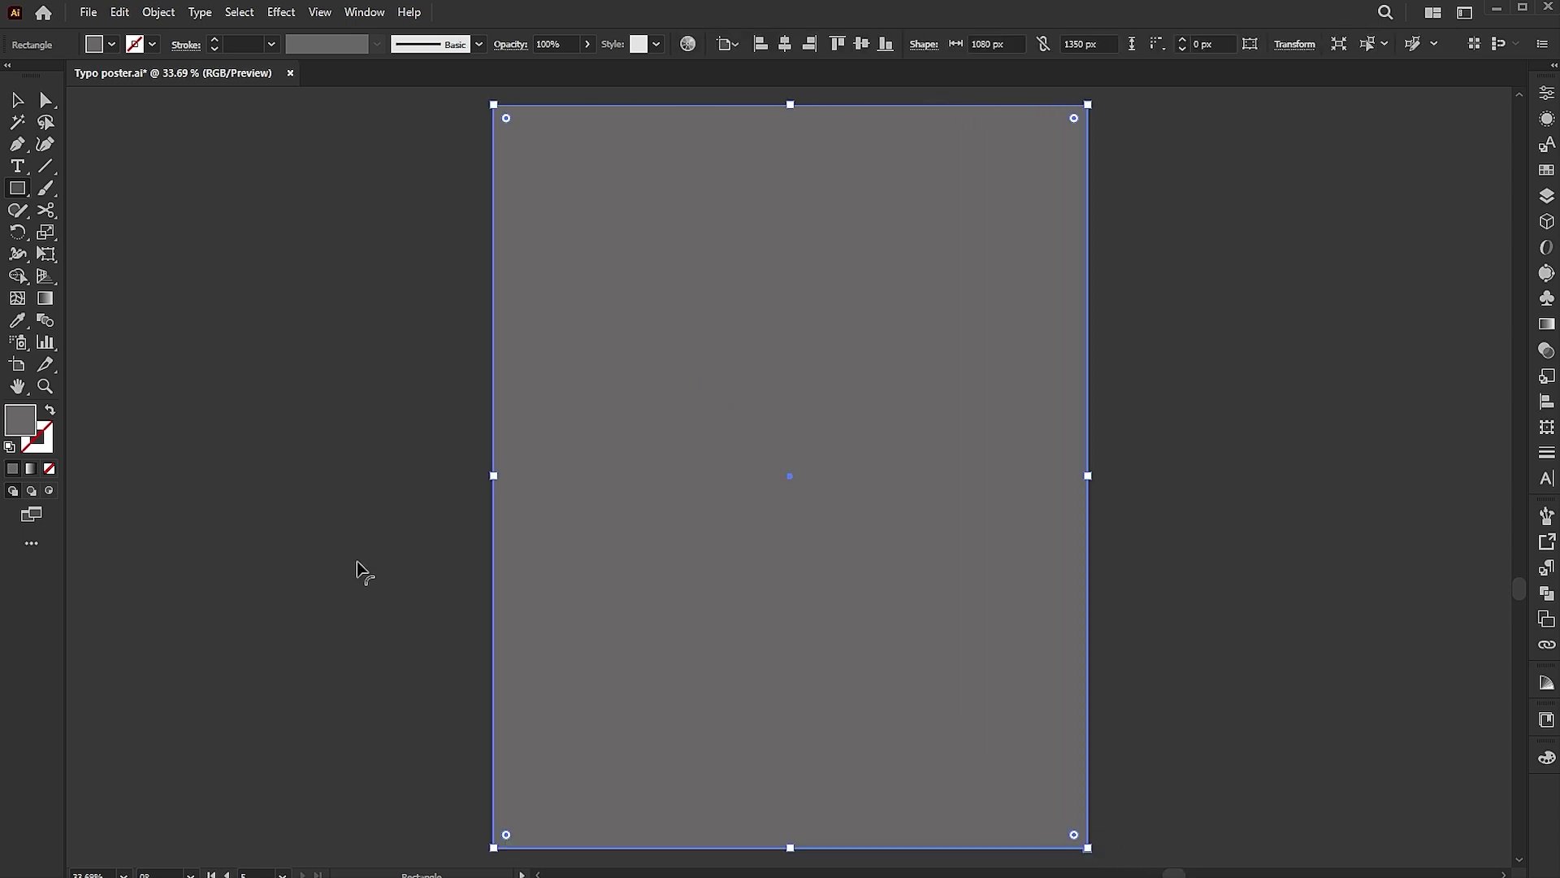
double_click(30, 421)
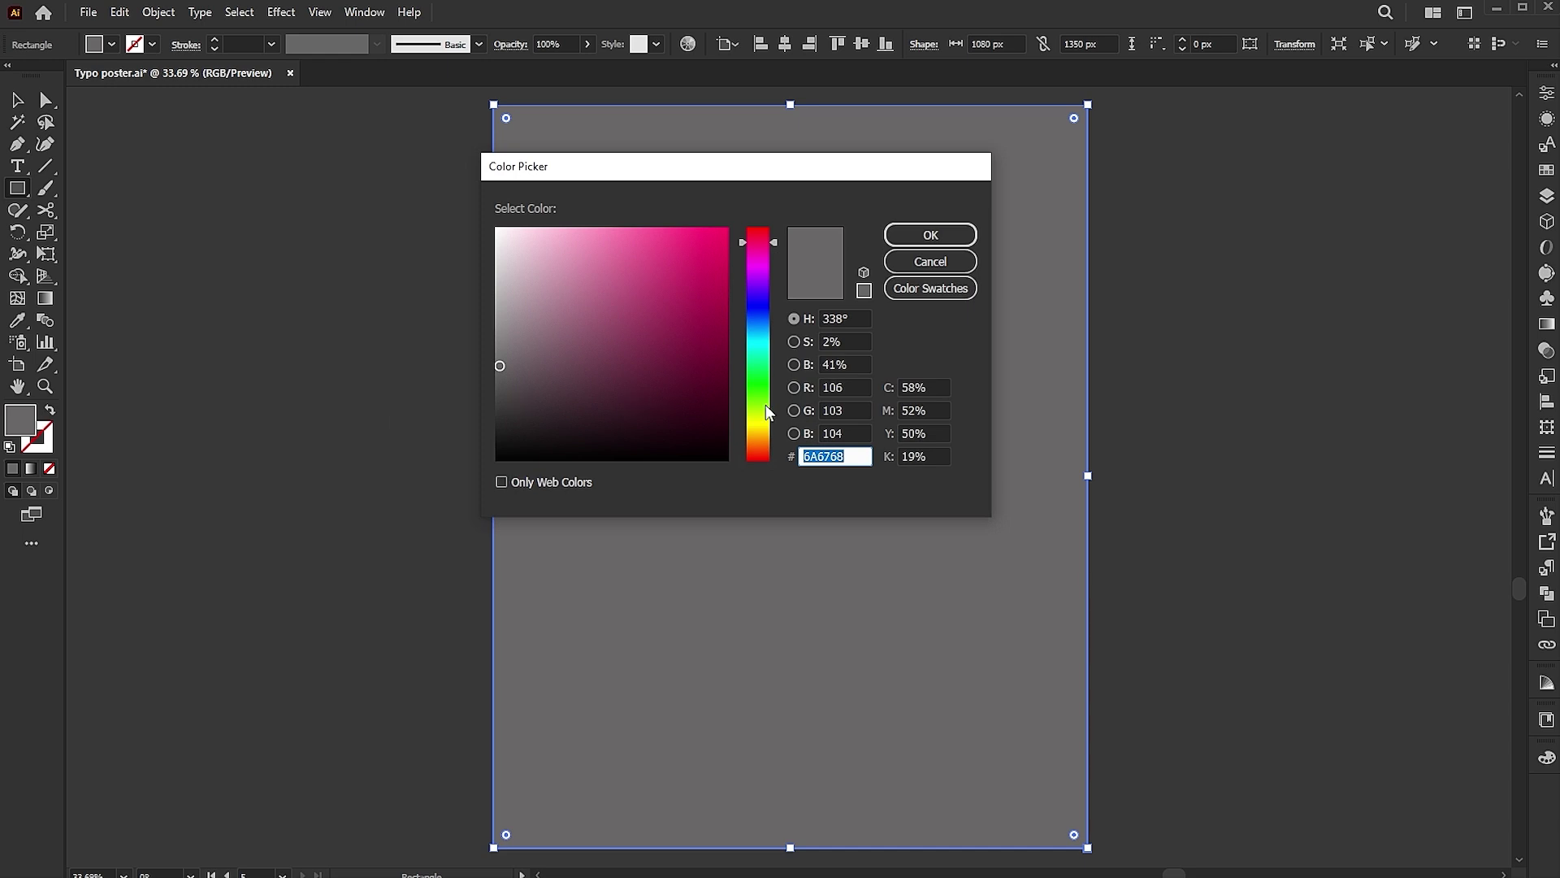
drag(860, 323, 808, 318)
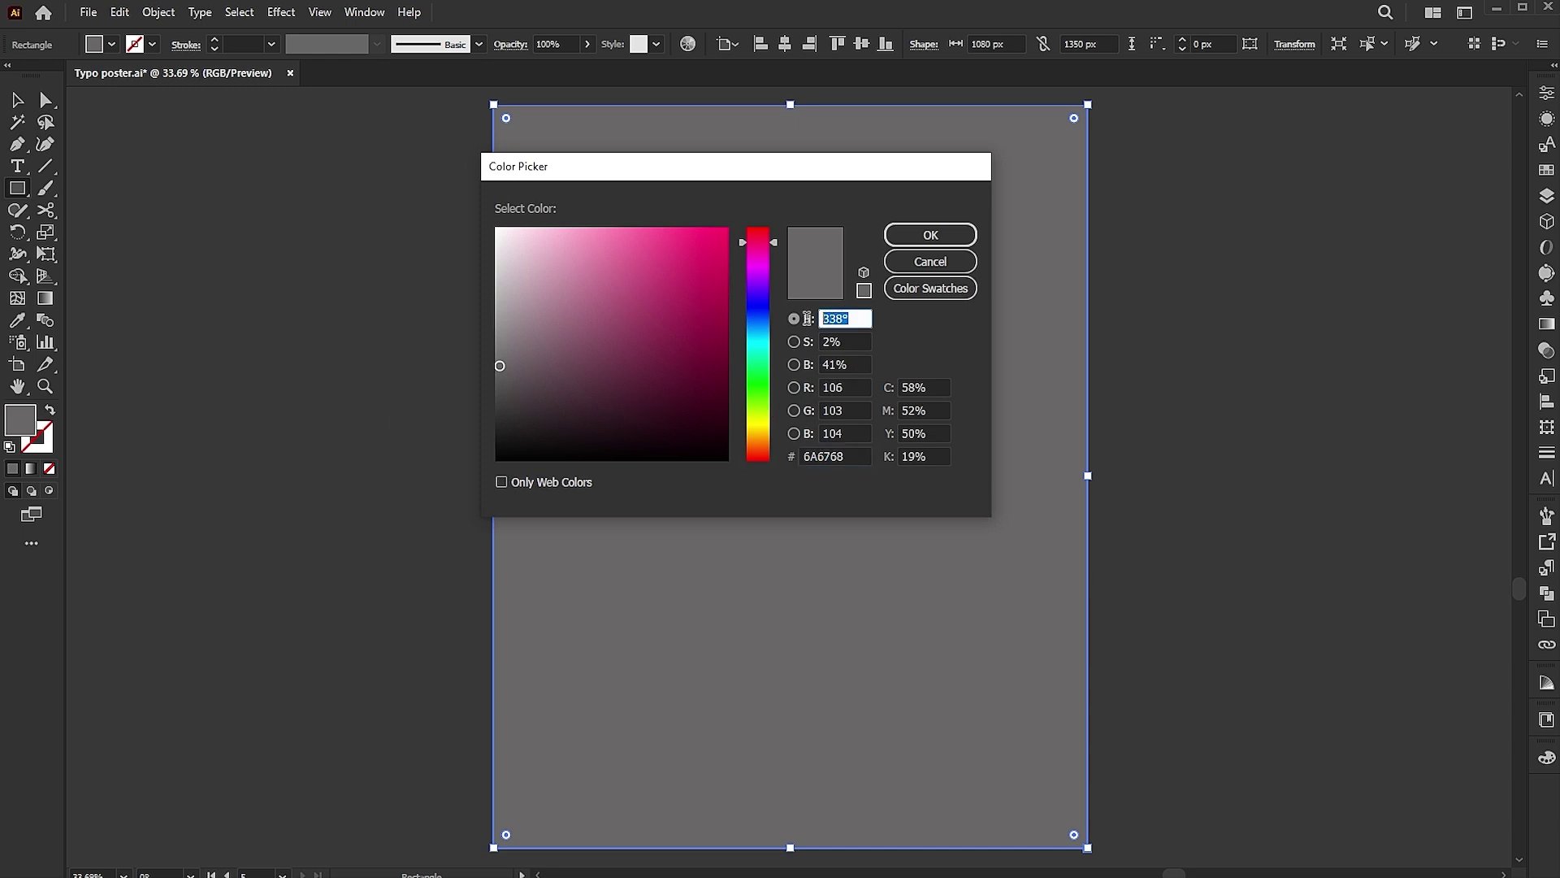
text(0)
key(Tab)
text(0)
key(Tab)
text(95)
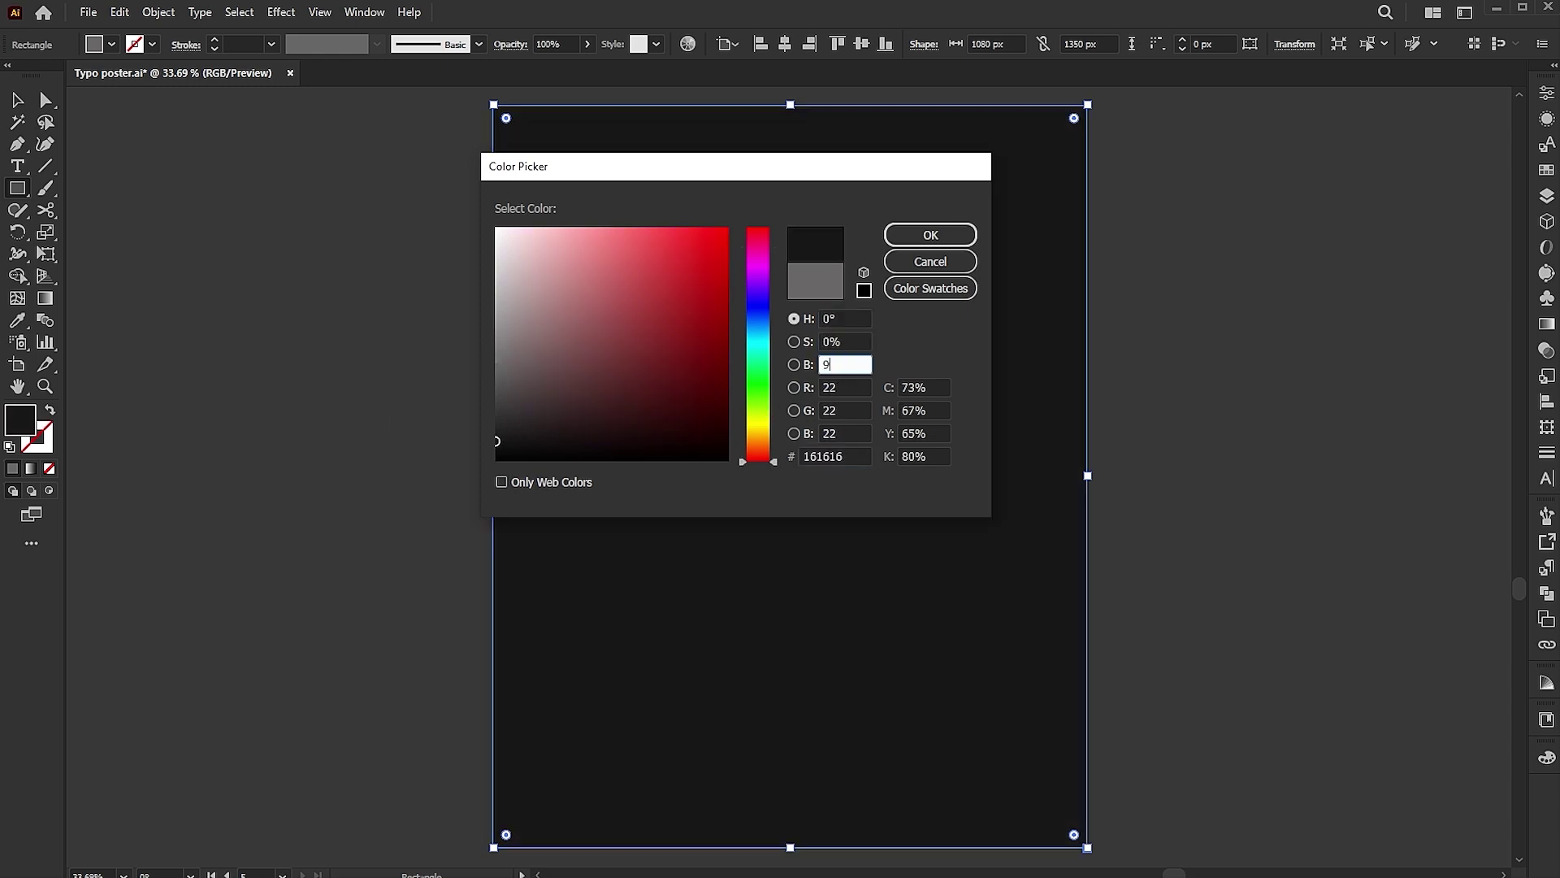
click(931, 235)
Lock the background rectangle.
key(v)
click(158, 12)
mouse_move(209, 160)
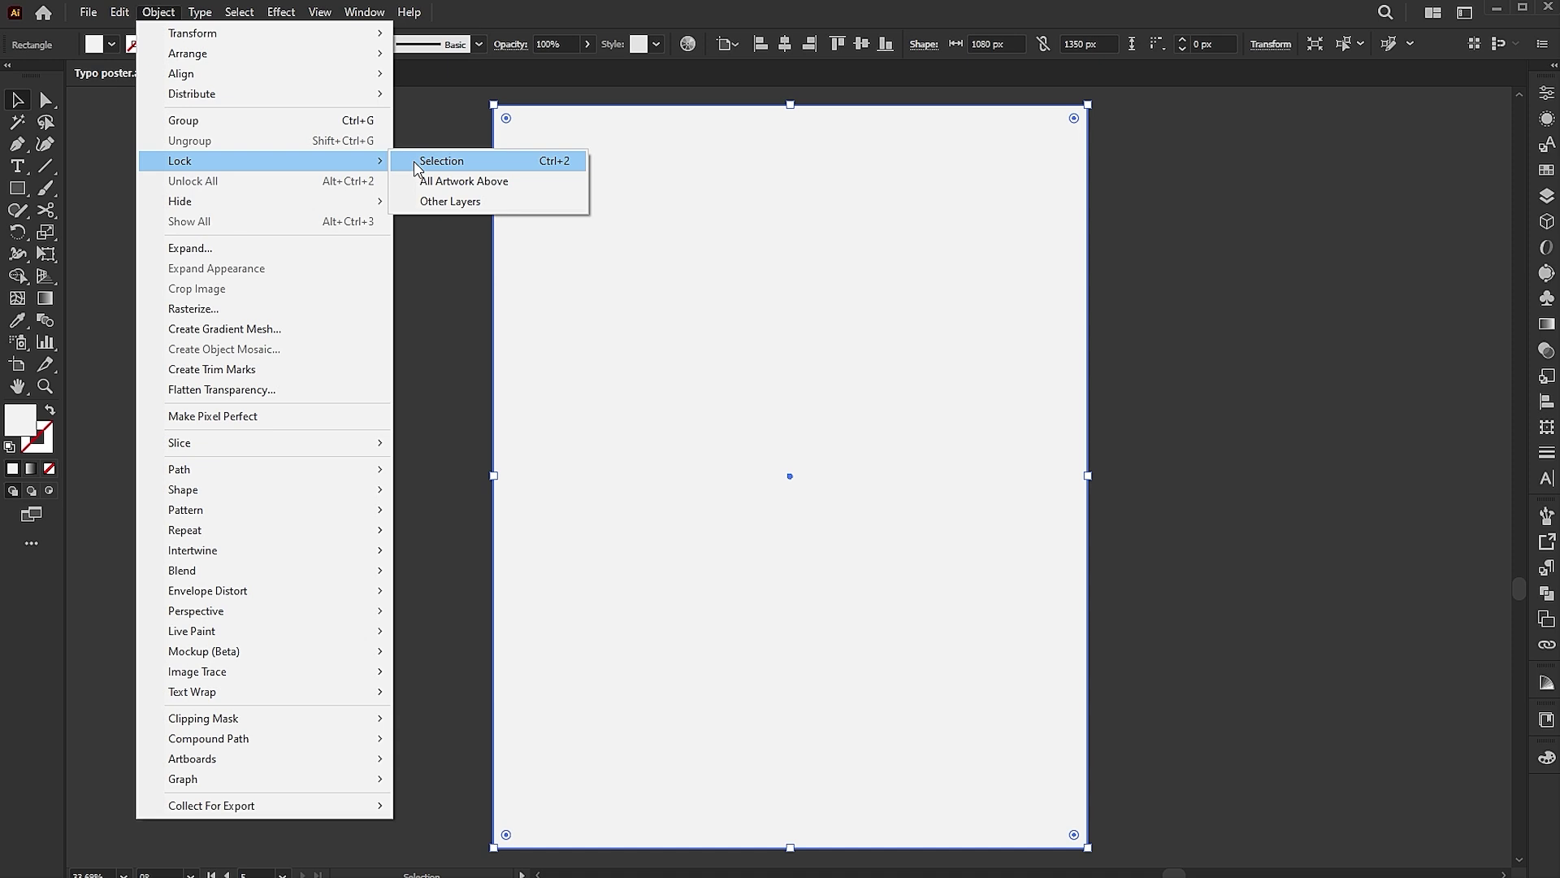
click(441, 161)
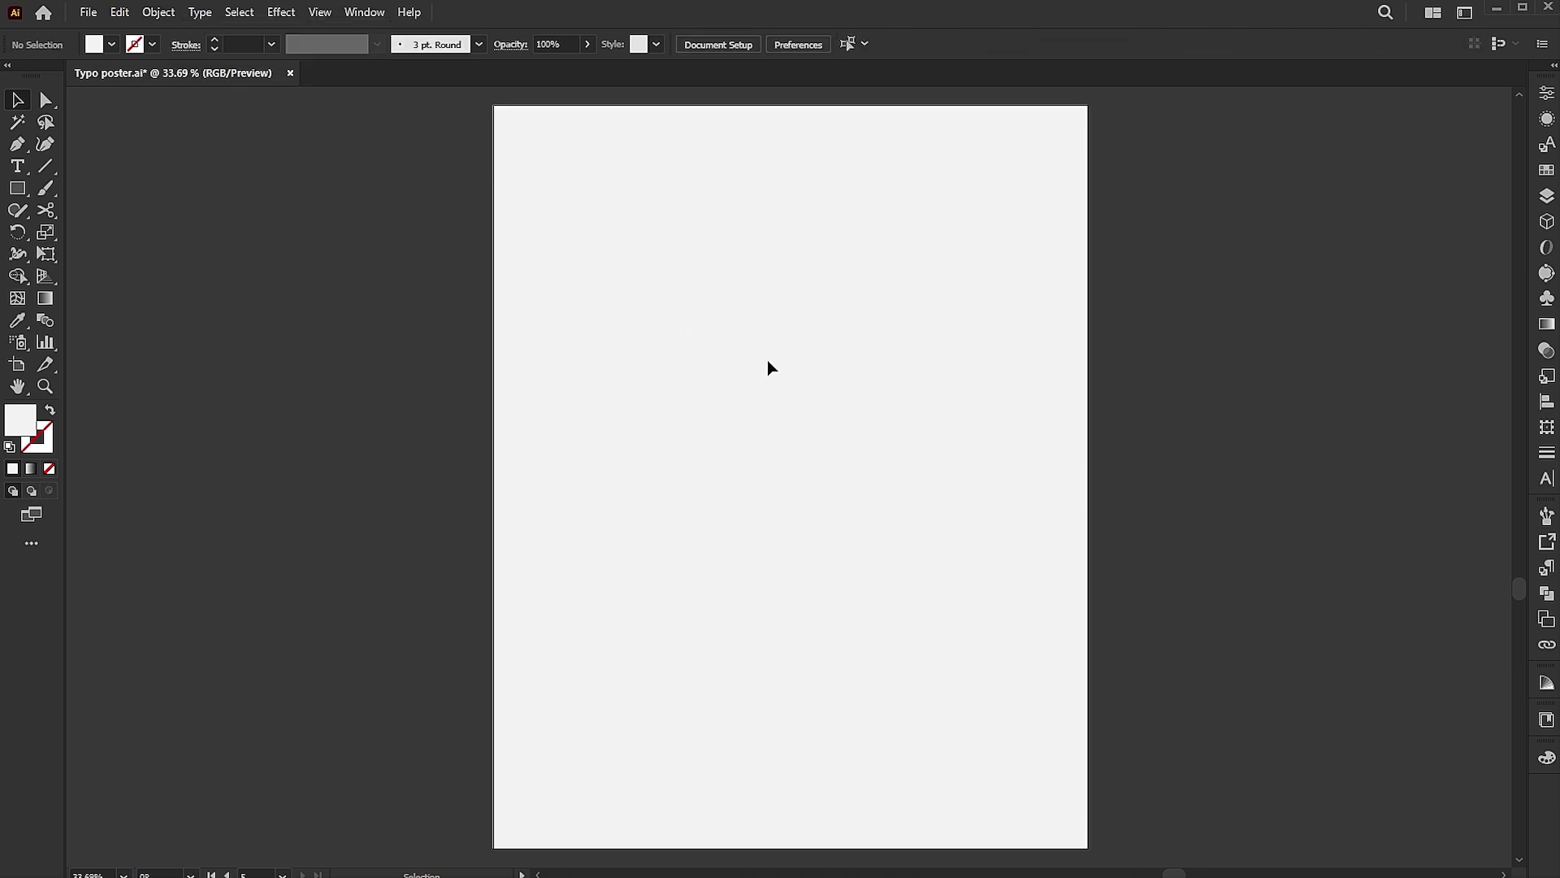
Add the text "design" on the artboard at a font size of 300 pt.
click(17, 166)
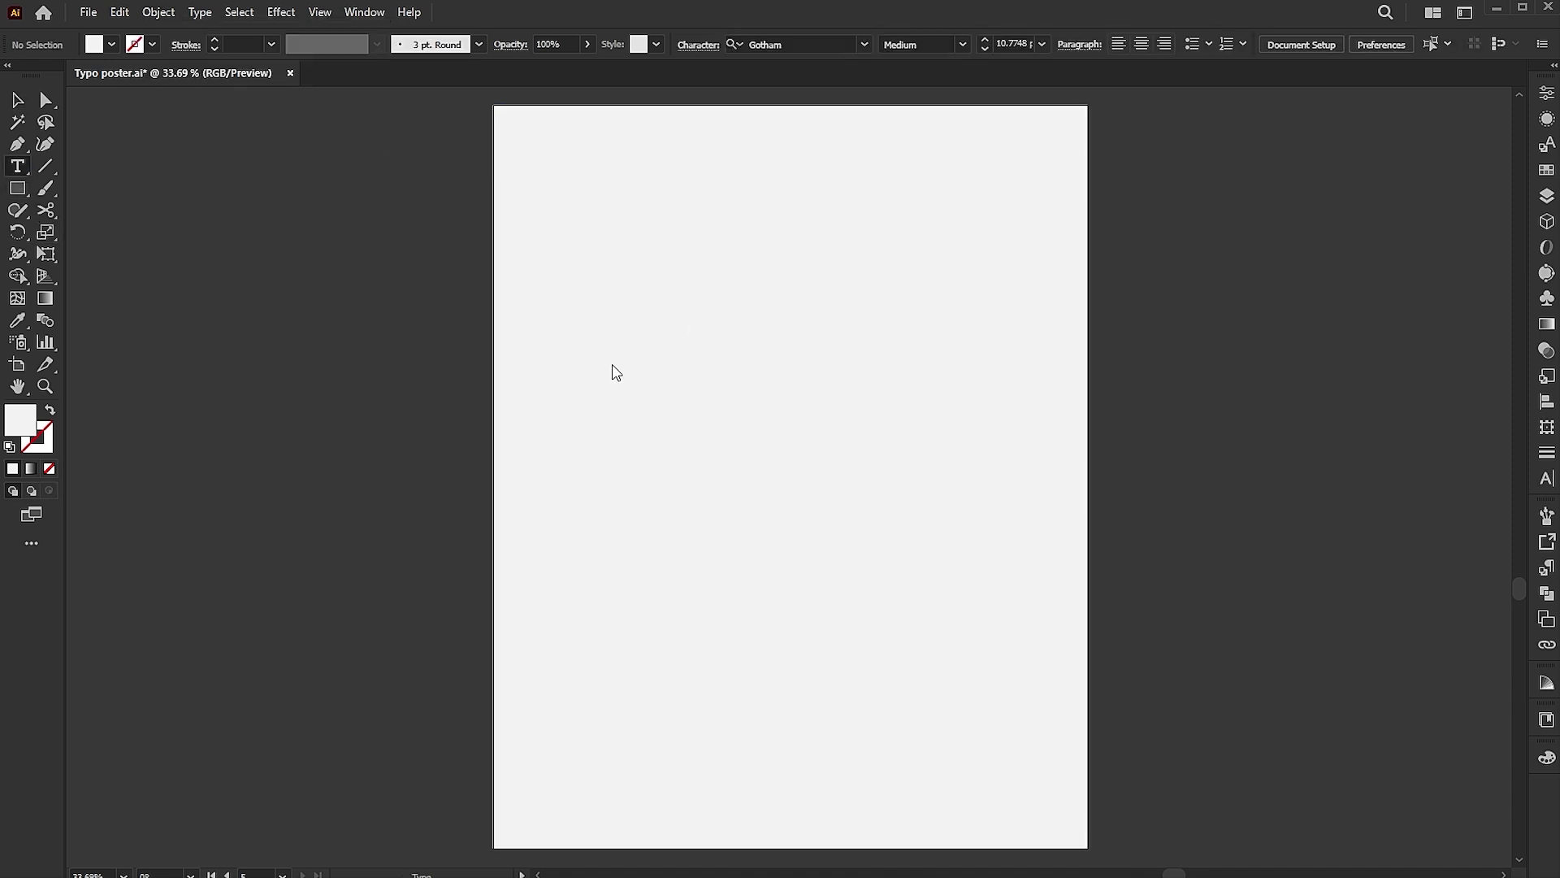
click(635, 399)
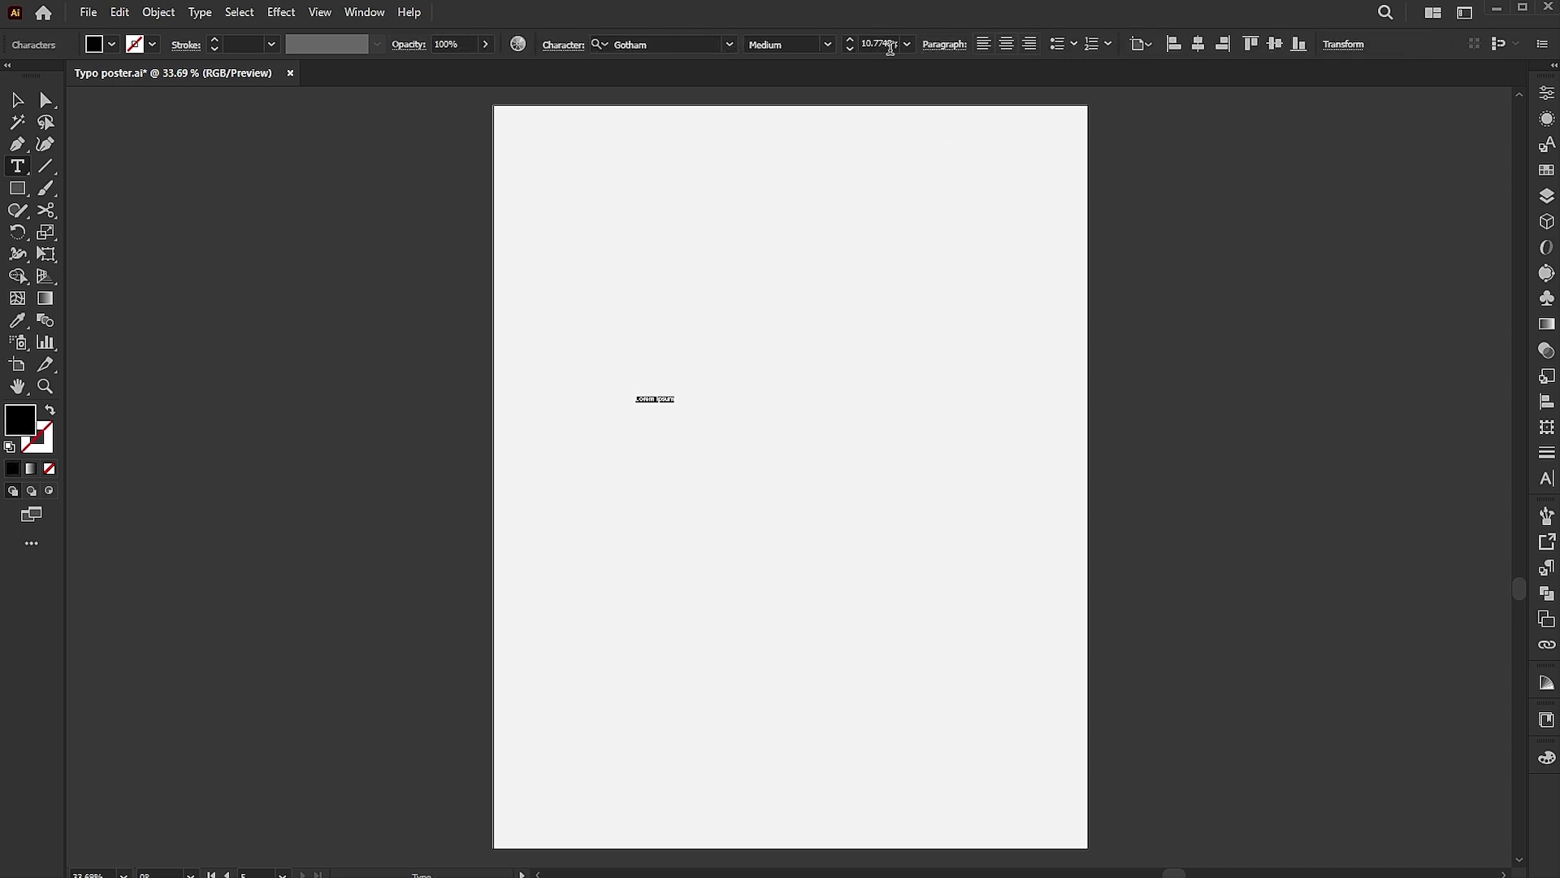
click(887, 38)
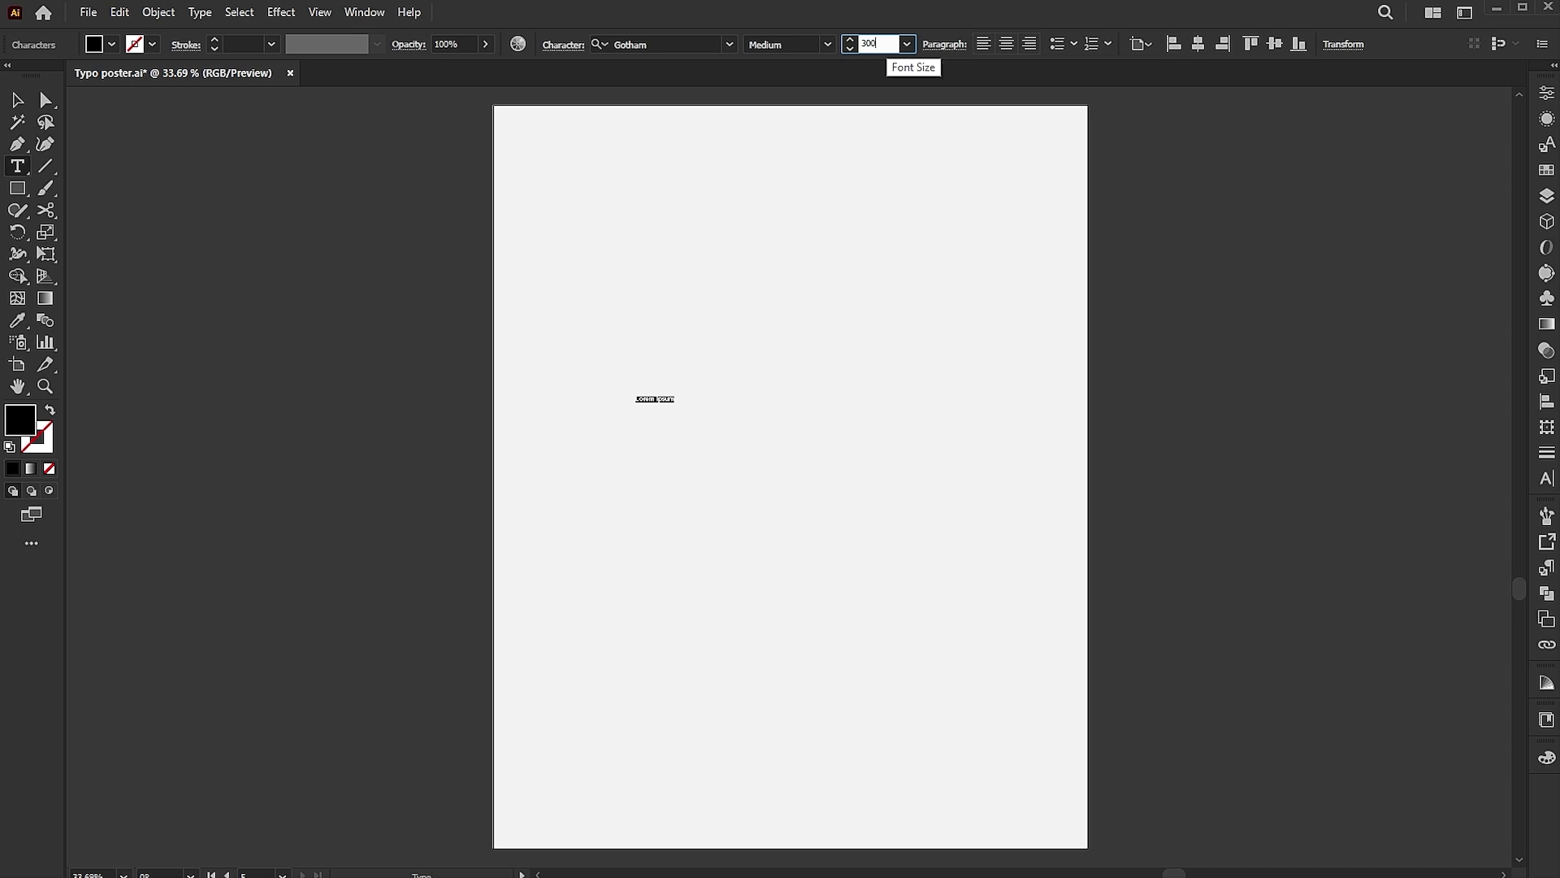
text(300)
key(Return)
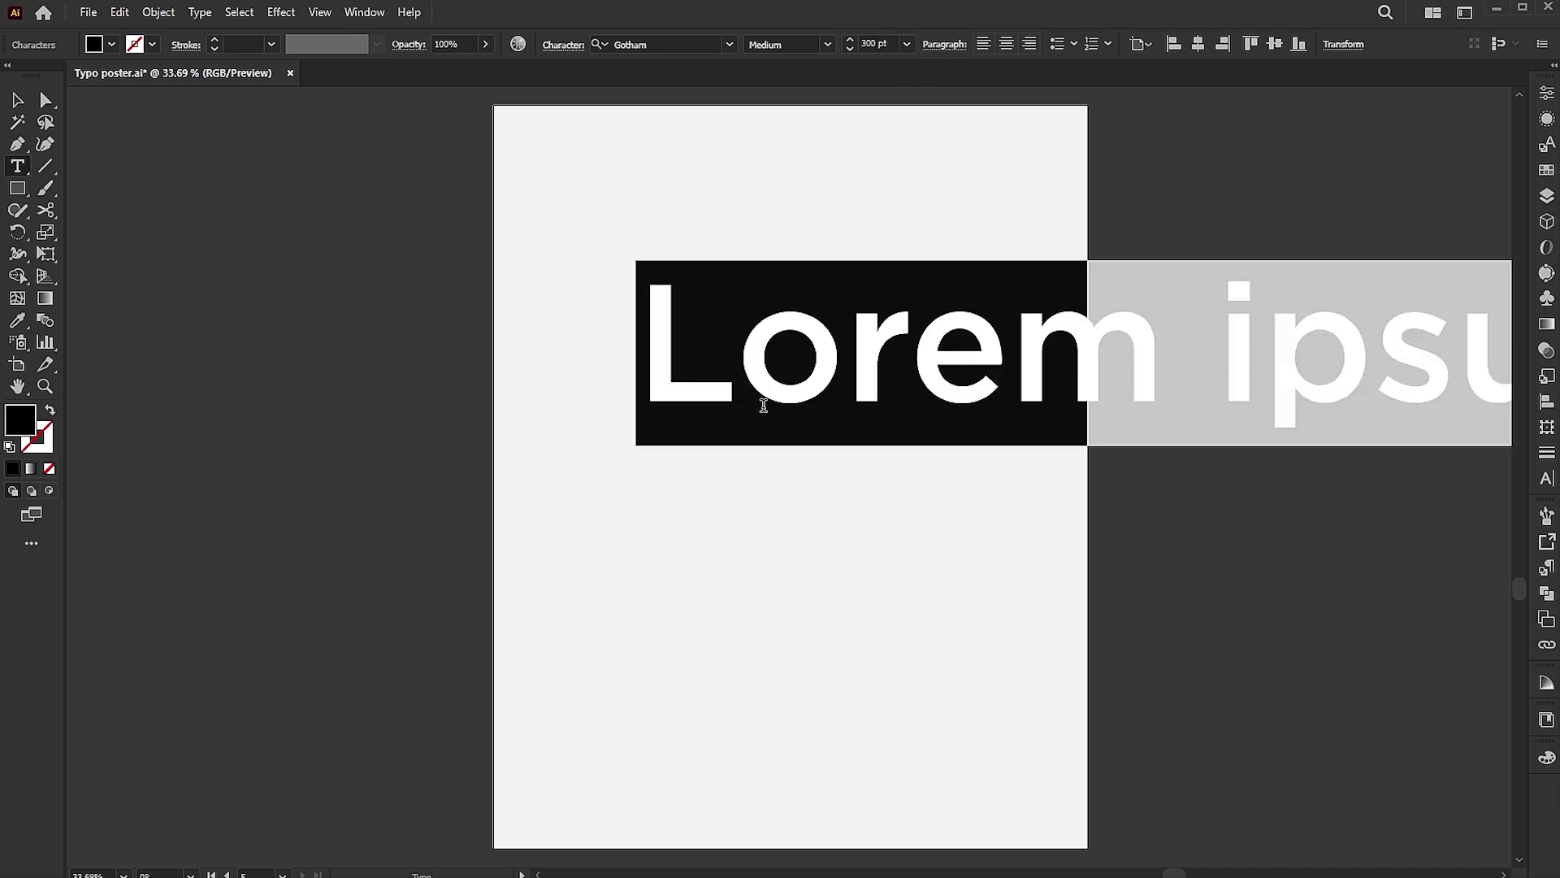
text(des)
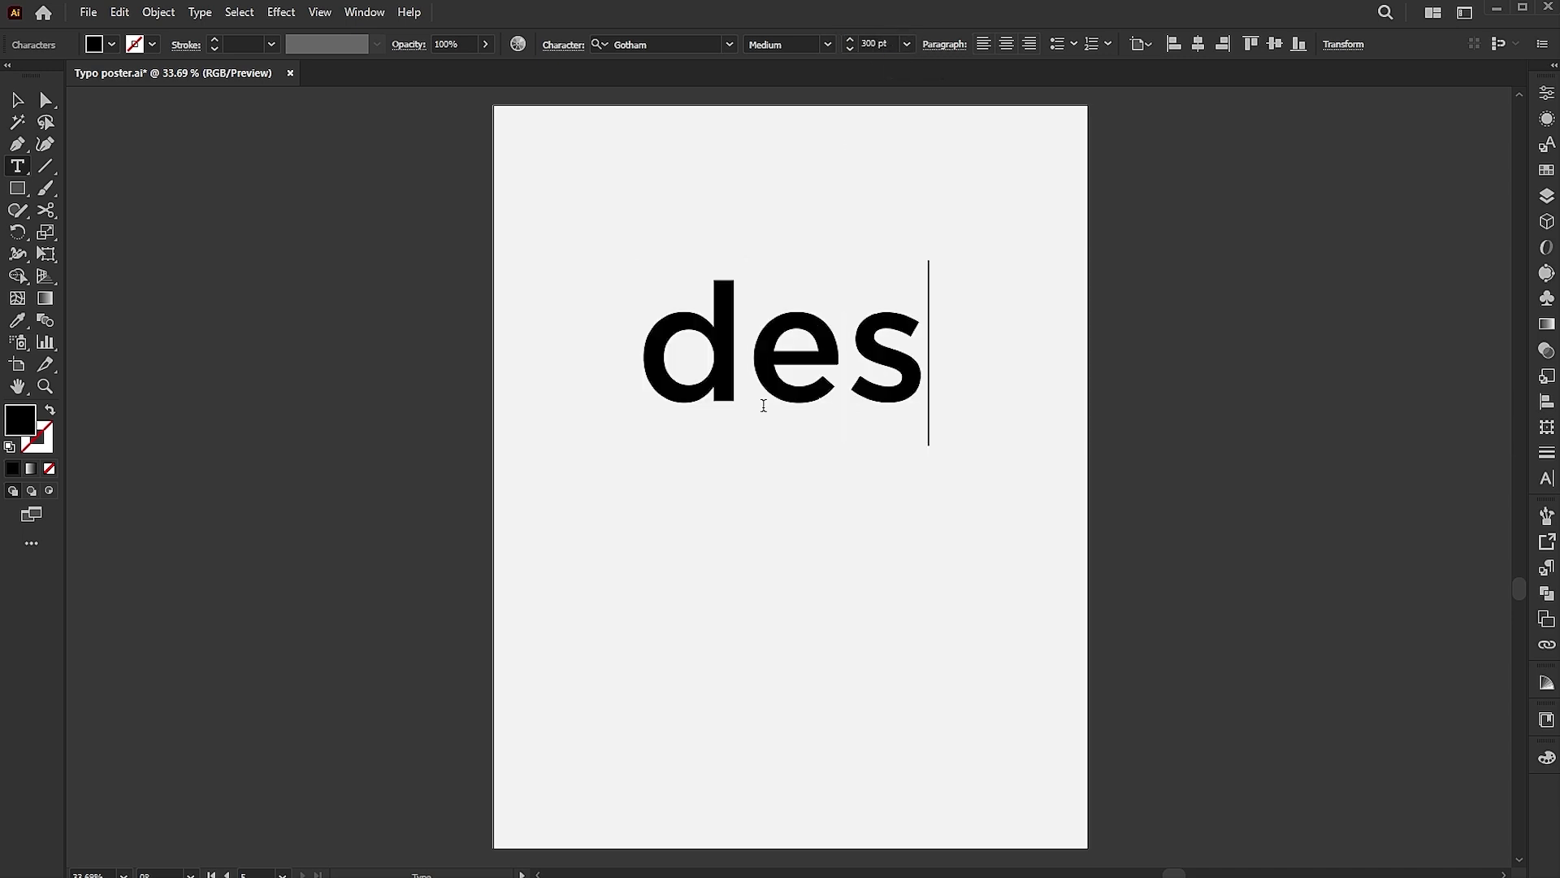
text(ign)
key(Escape)
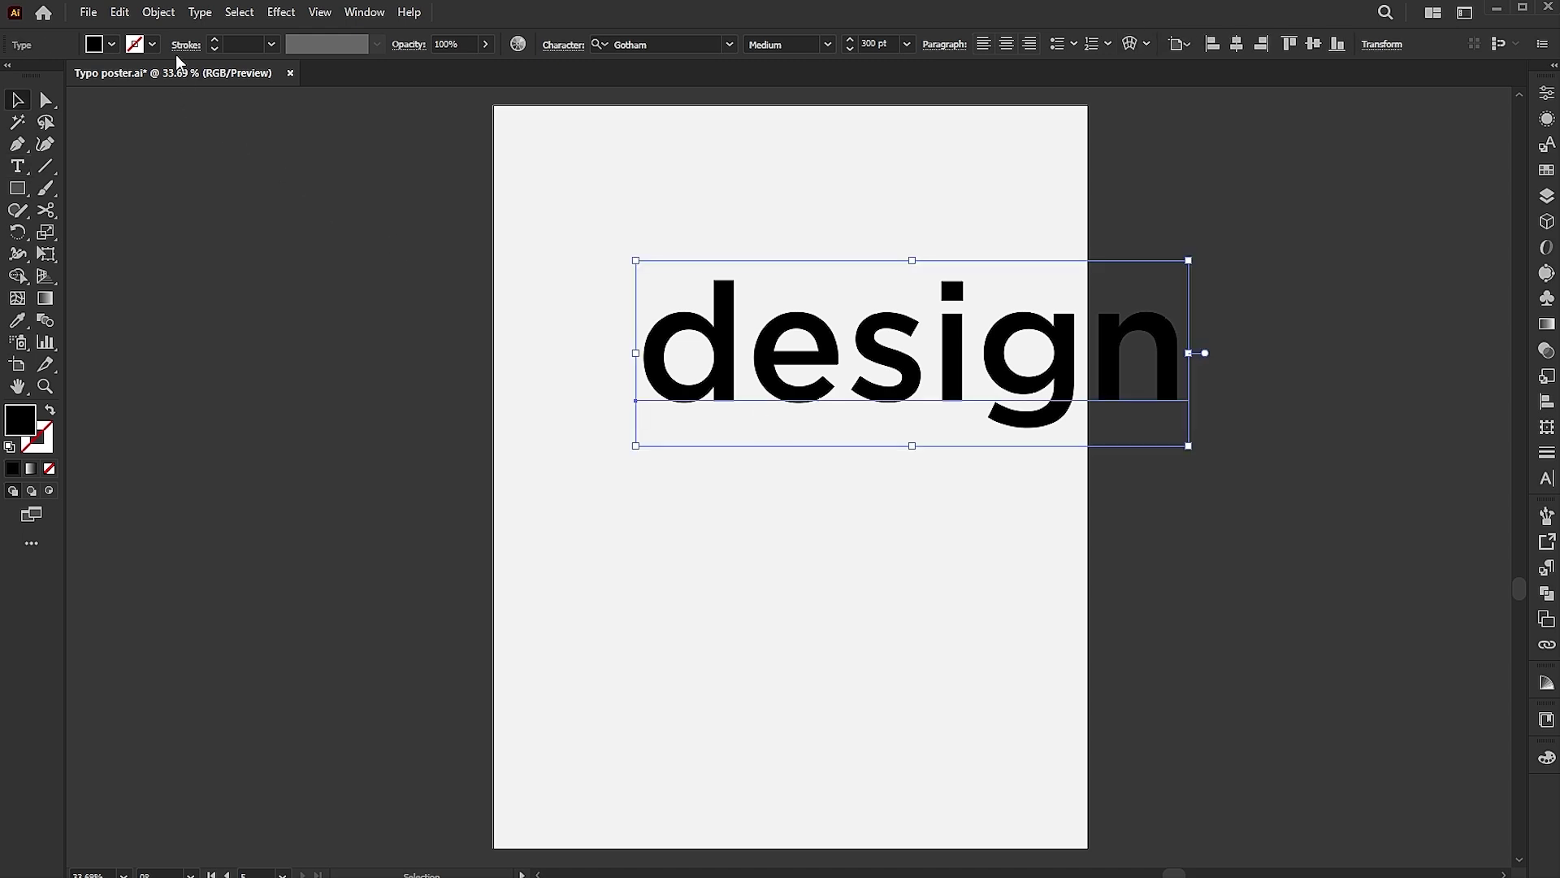
Convert the word to uppercase and move it down and to the left.
click(199, 13)
mouse_move(423, 297)
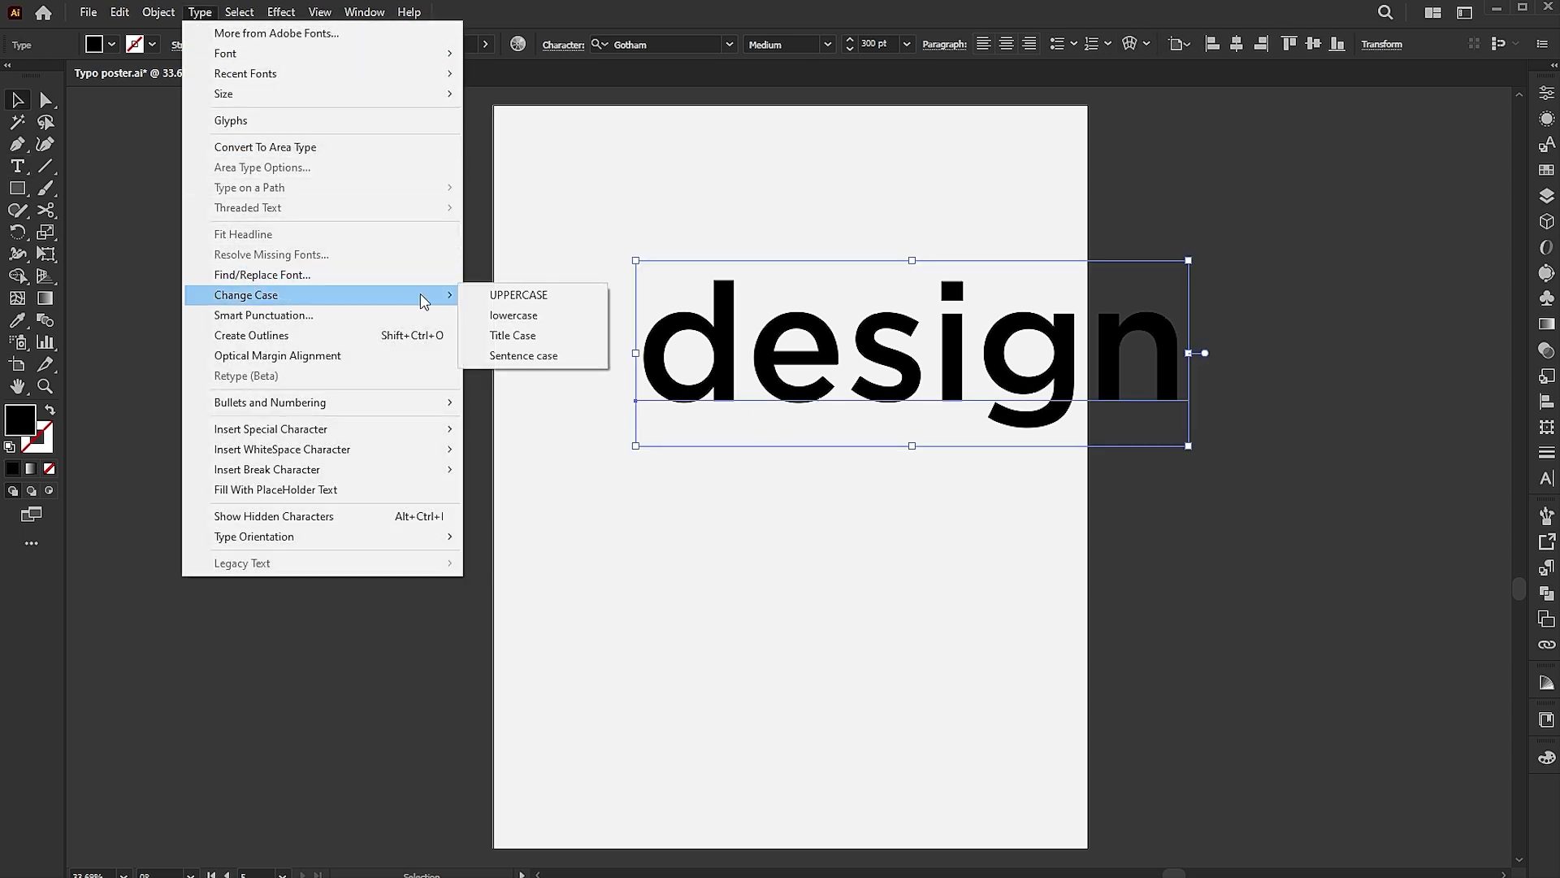
click(501, 299)
drag(946, 361, 733, 428)
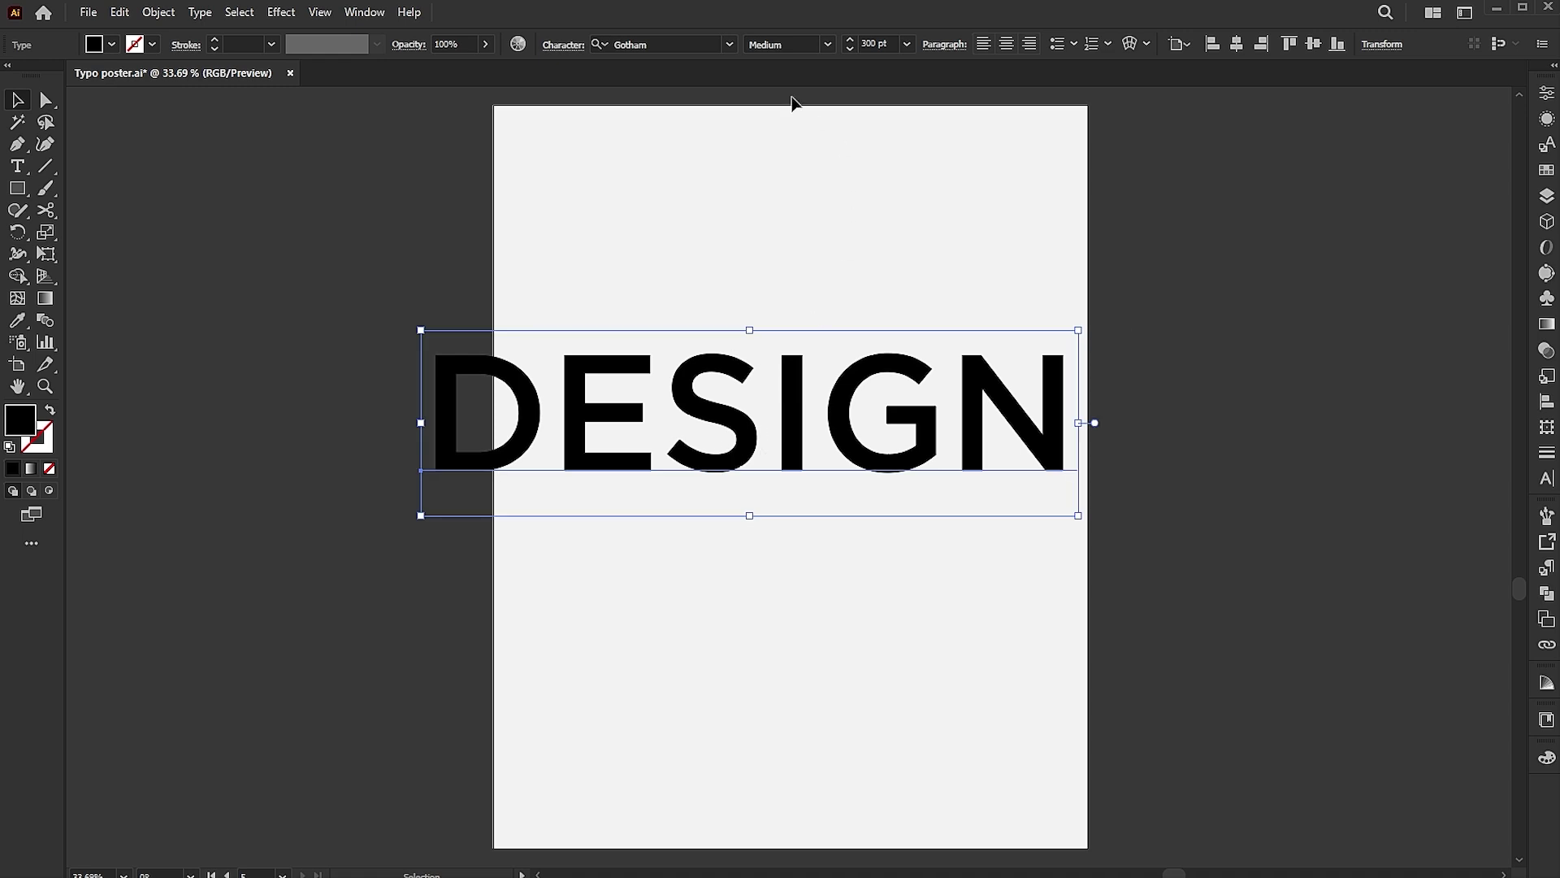
Set the word's font to FTY STRATEGYCIDE NCV and move it fully onto the artboard.
click(731, 43)
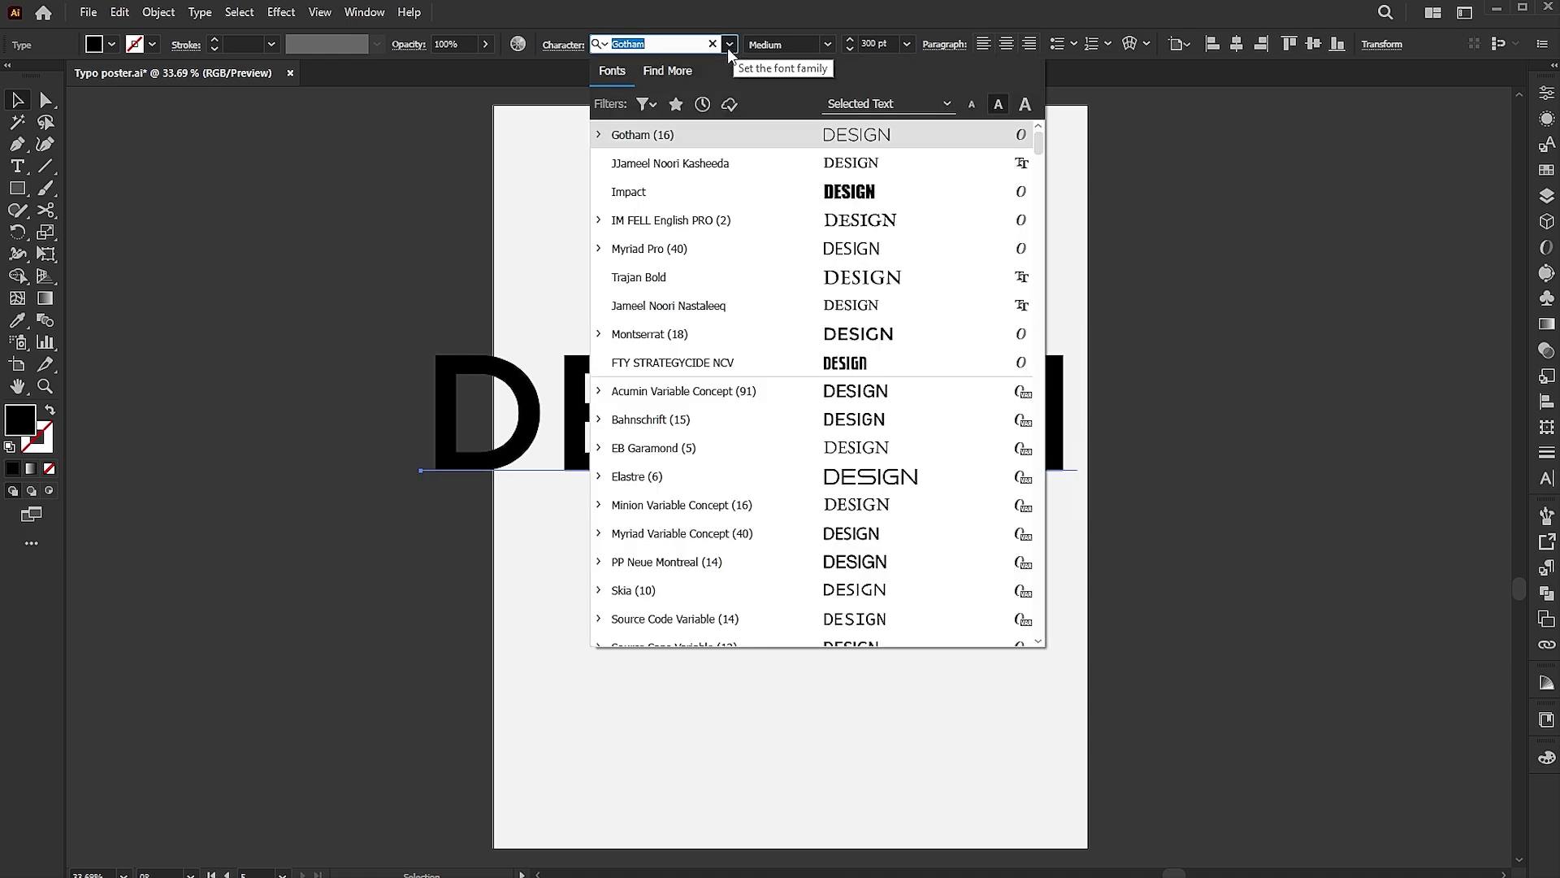
click(767, 363)
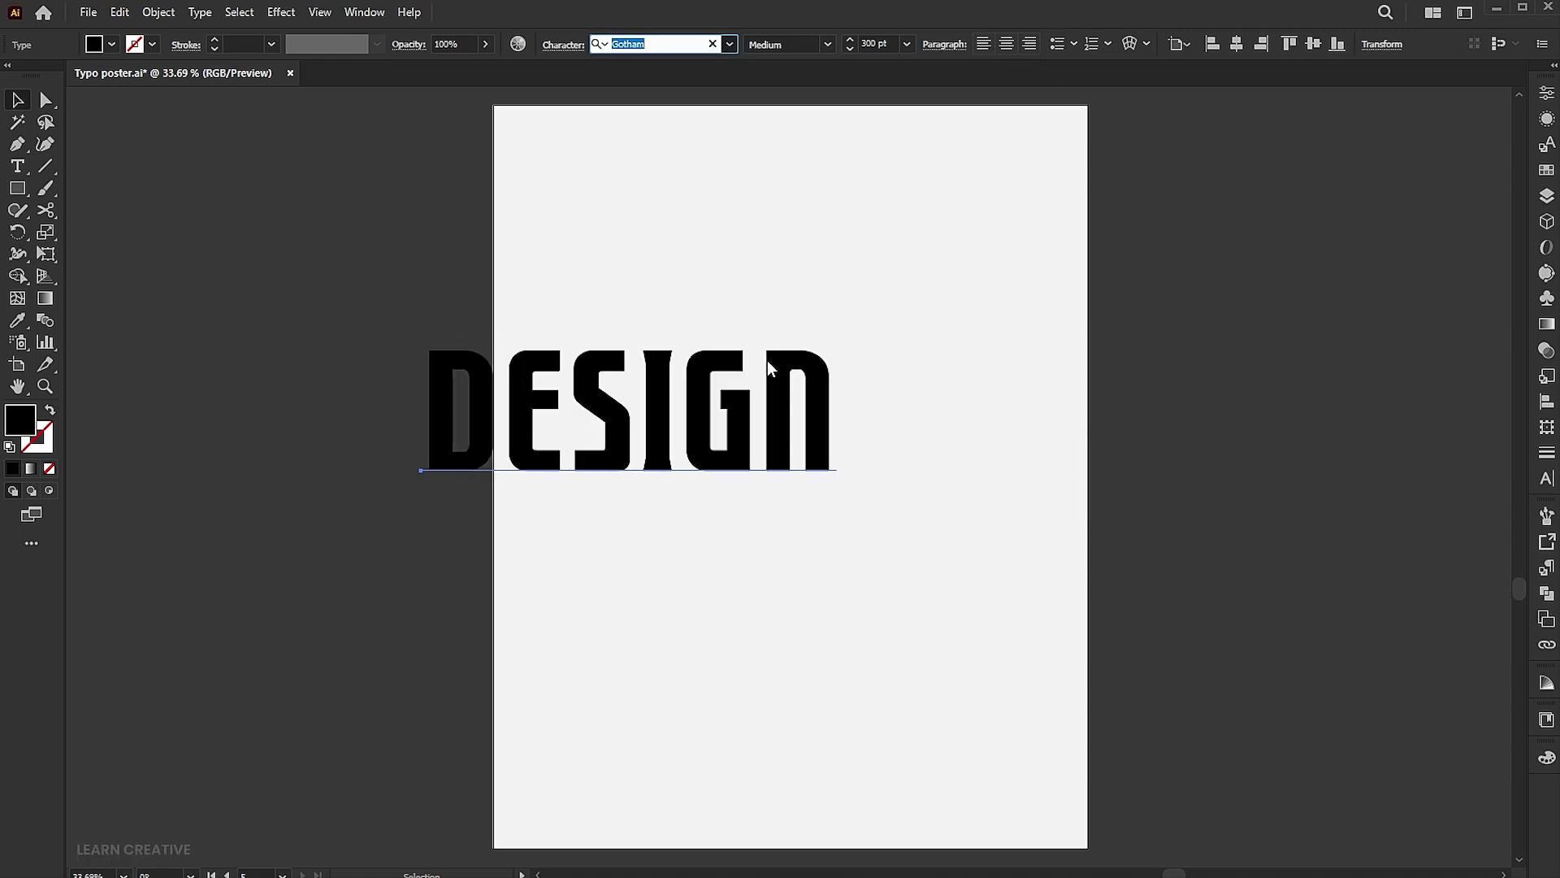
drag(768, 362, 915, 382)
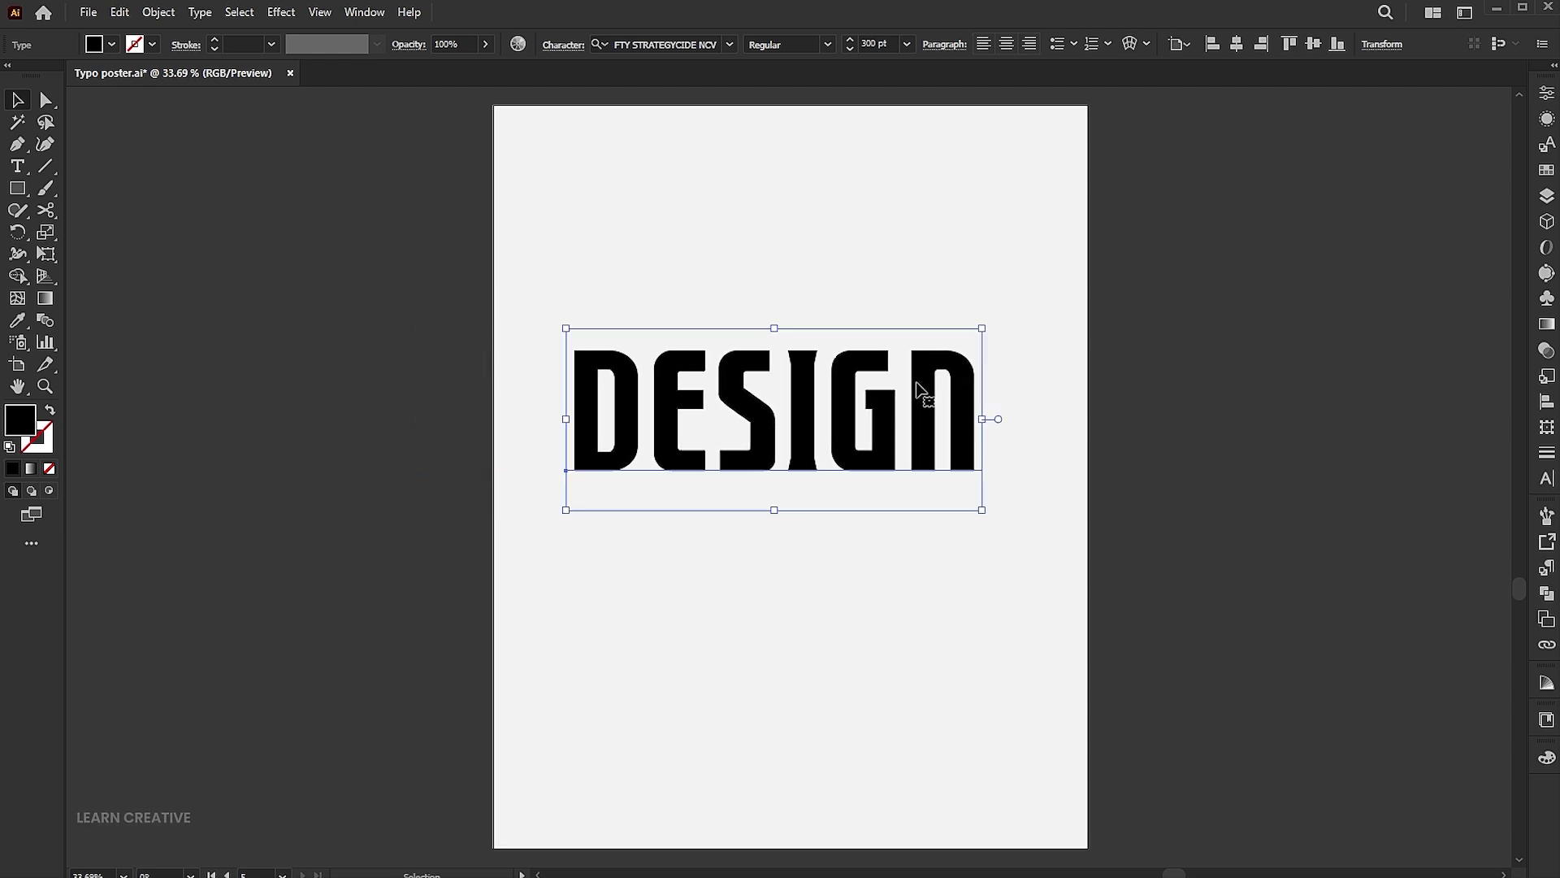
Give the DESIGN text an 8 pt black stroke.
click(41, 443)
key(comma)
scroll(241, 41, up, 7)
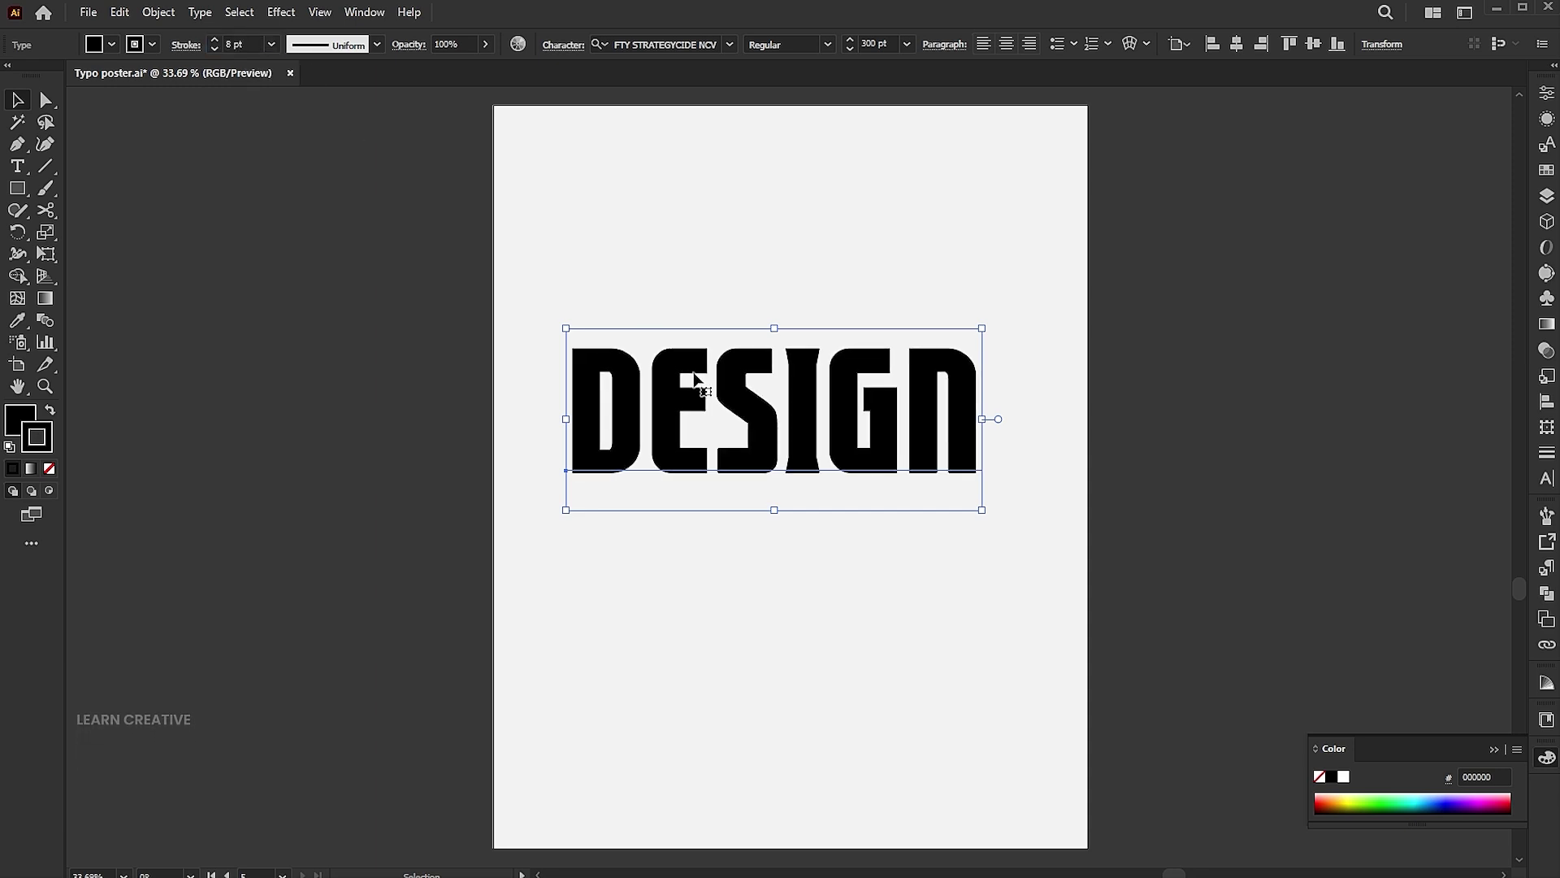
Expand the DESIGN text and its stroke into shapes and unite them with Pathfinder.
click(159, 15)
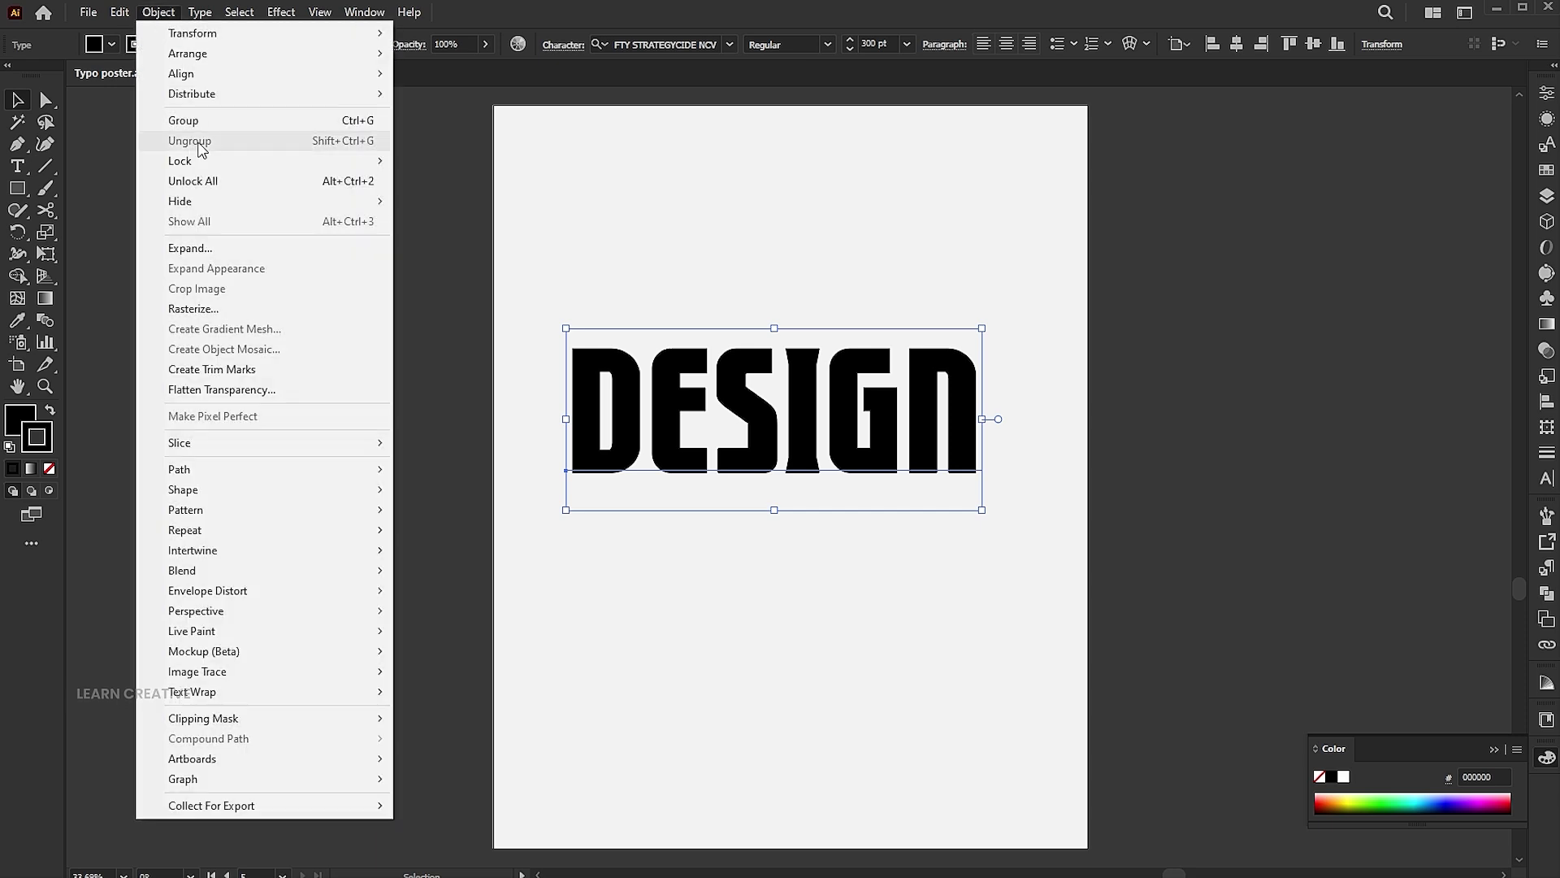
click(213, 249)
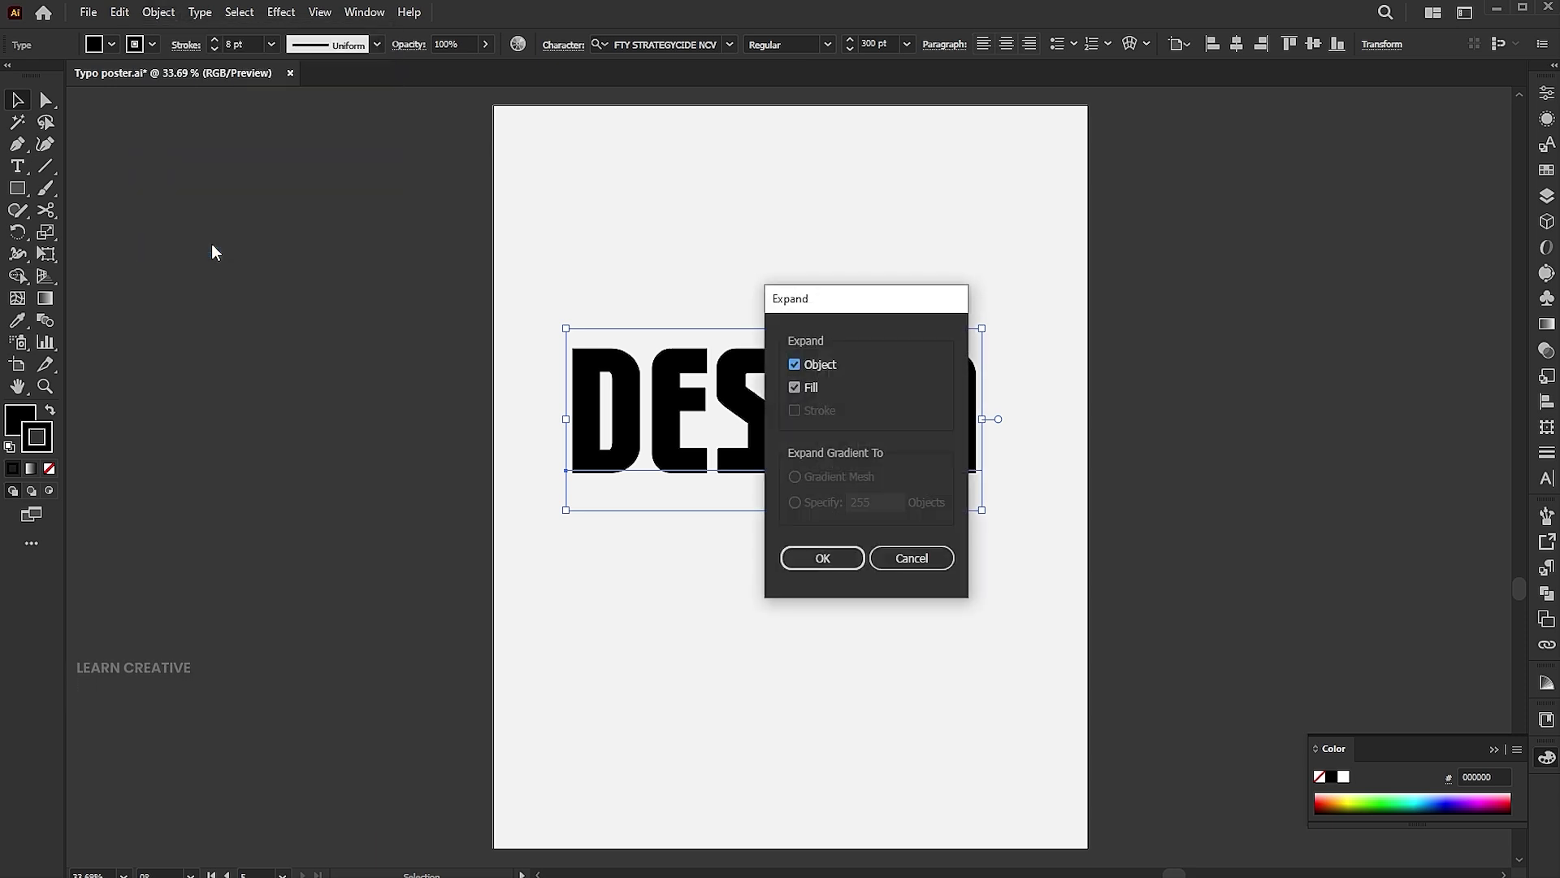
key(Return)
click(159, 12)
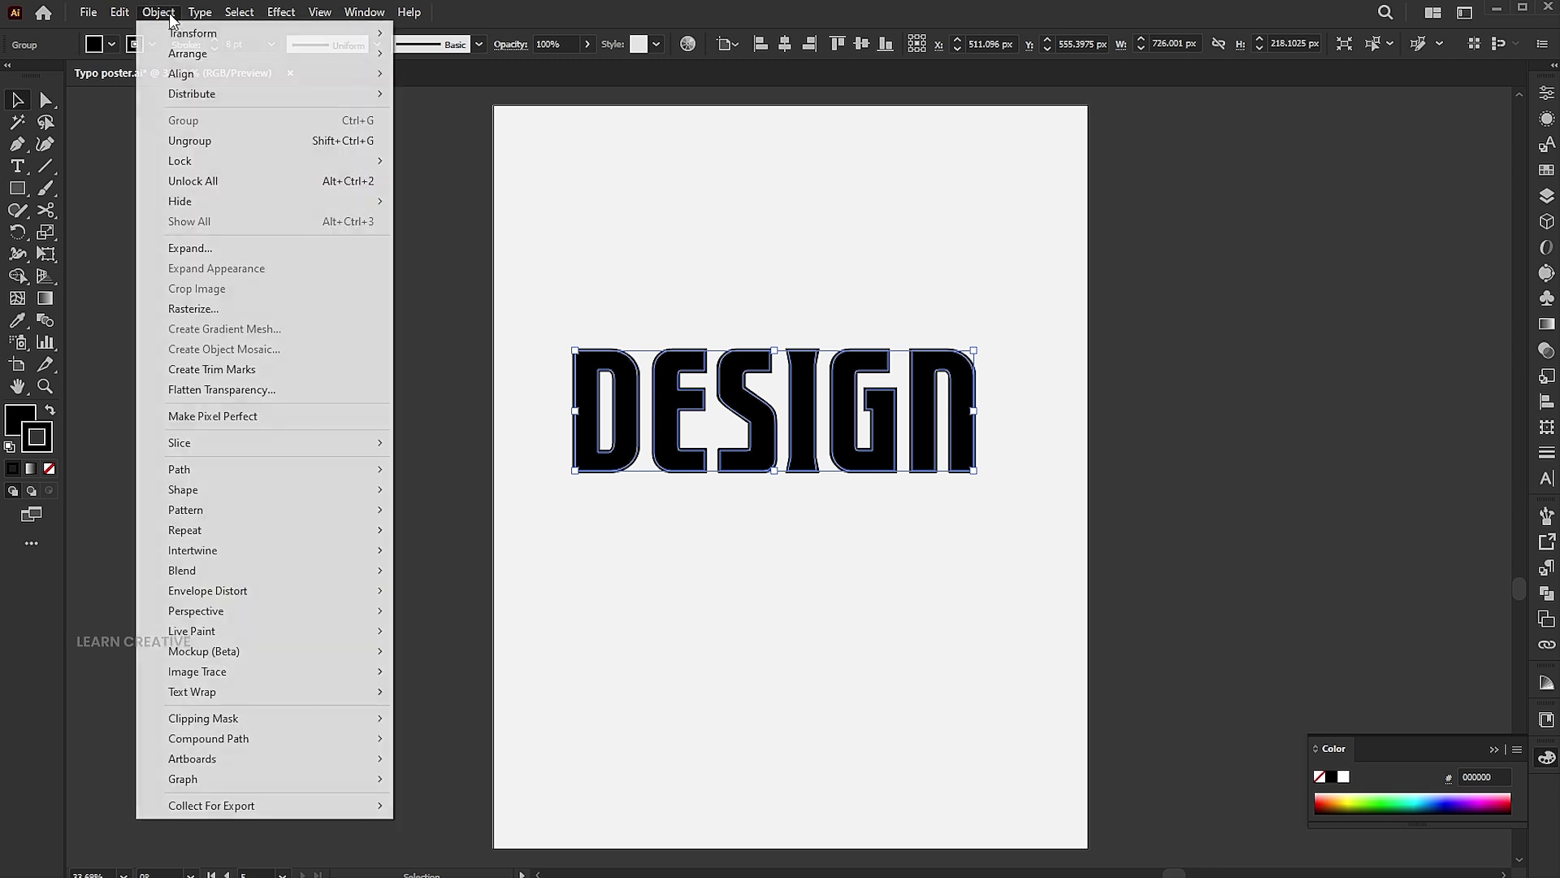
click(214, 249)
key(Return)
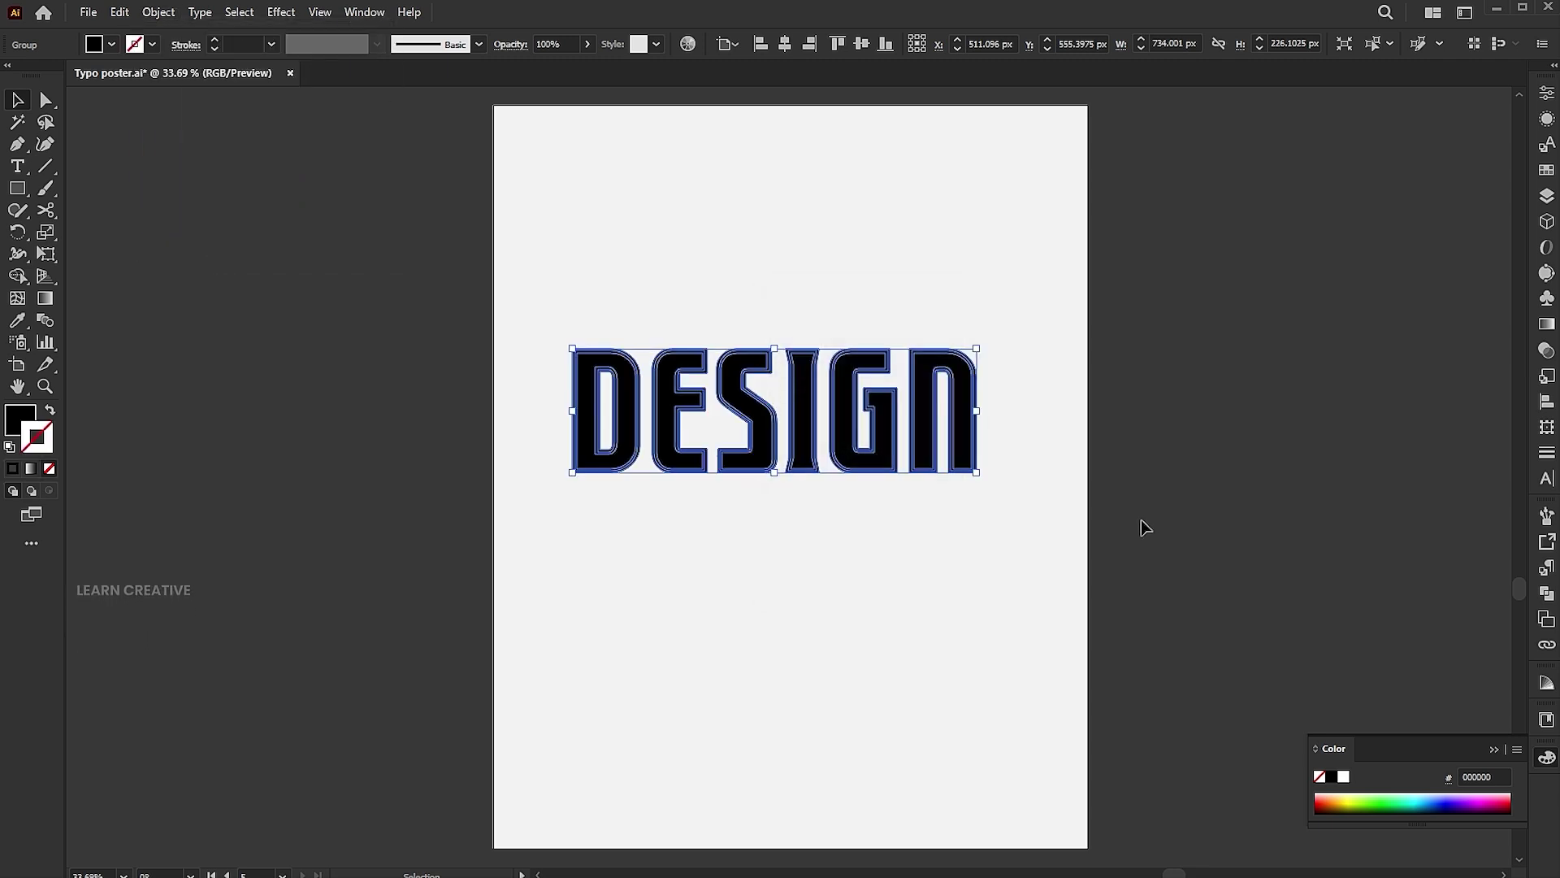
click(1546, 593)
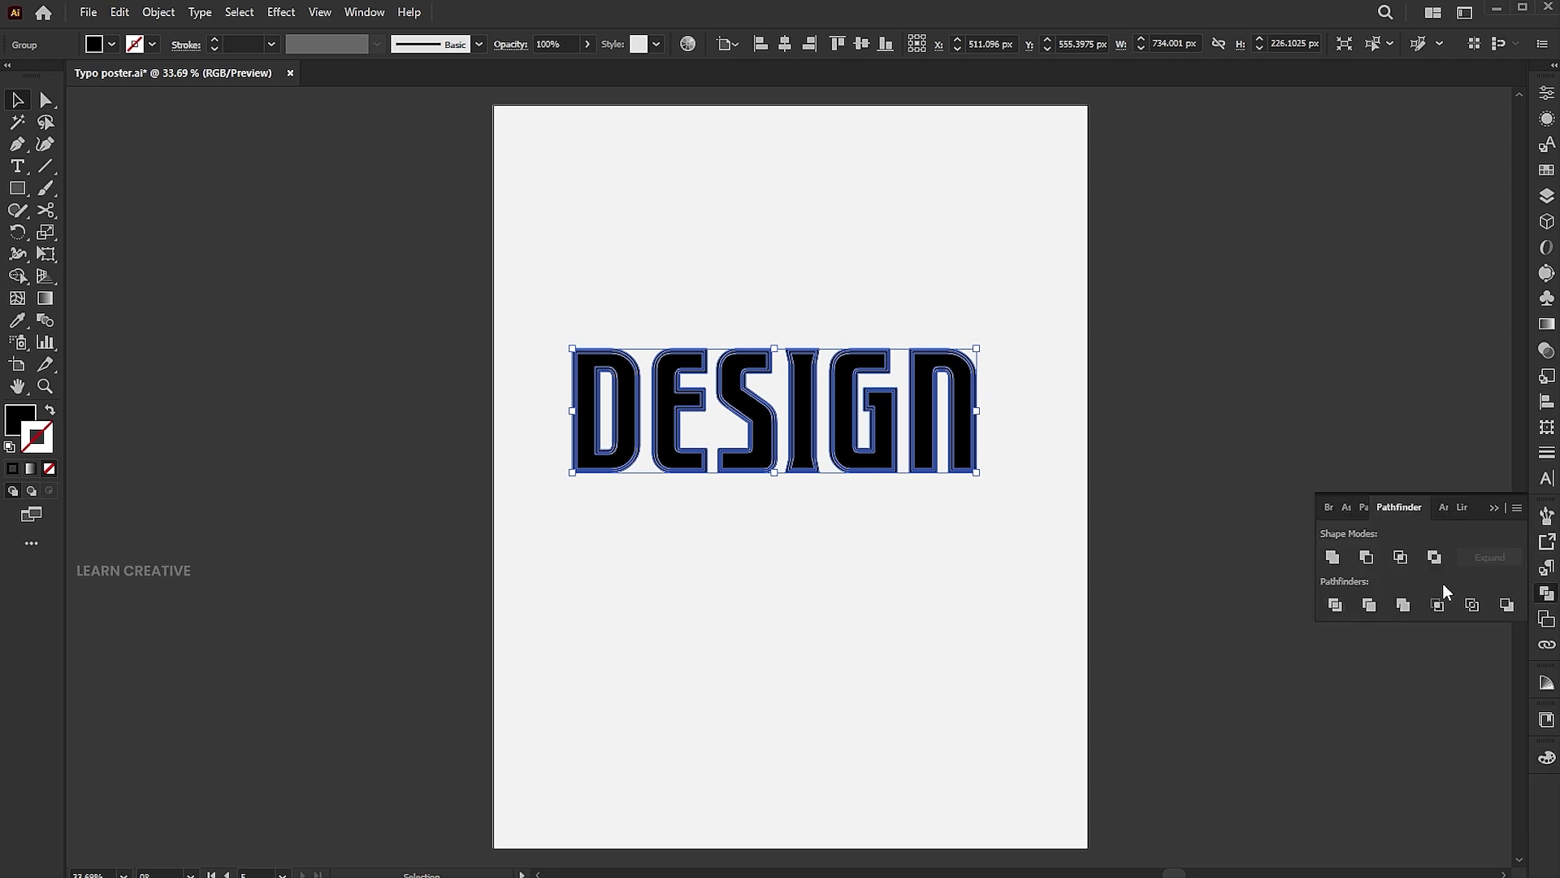
click(1332, 557)
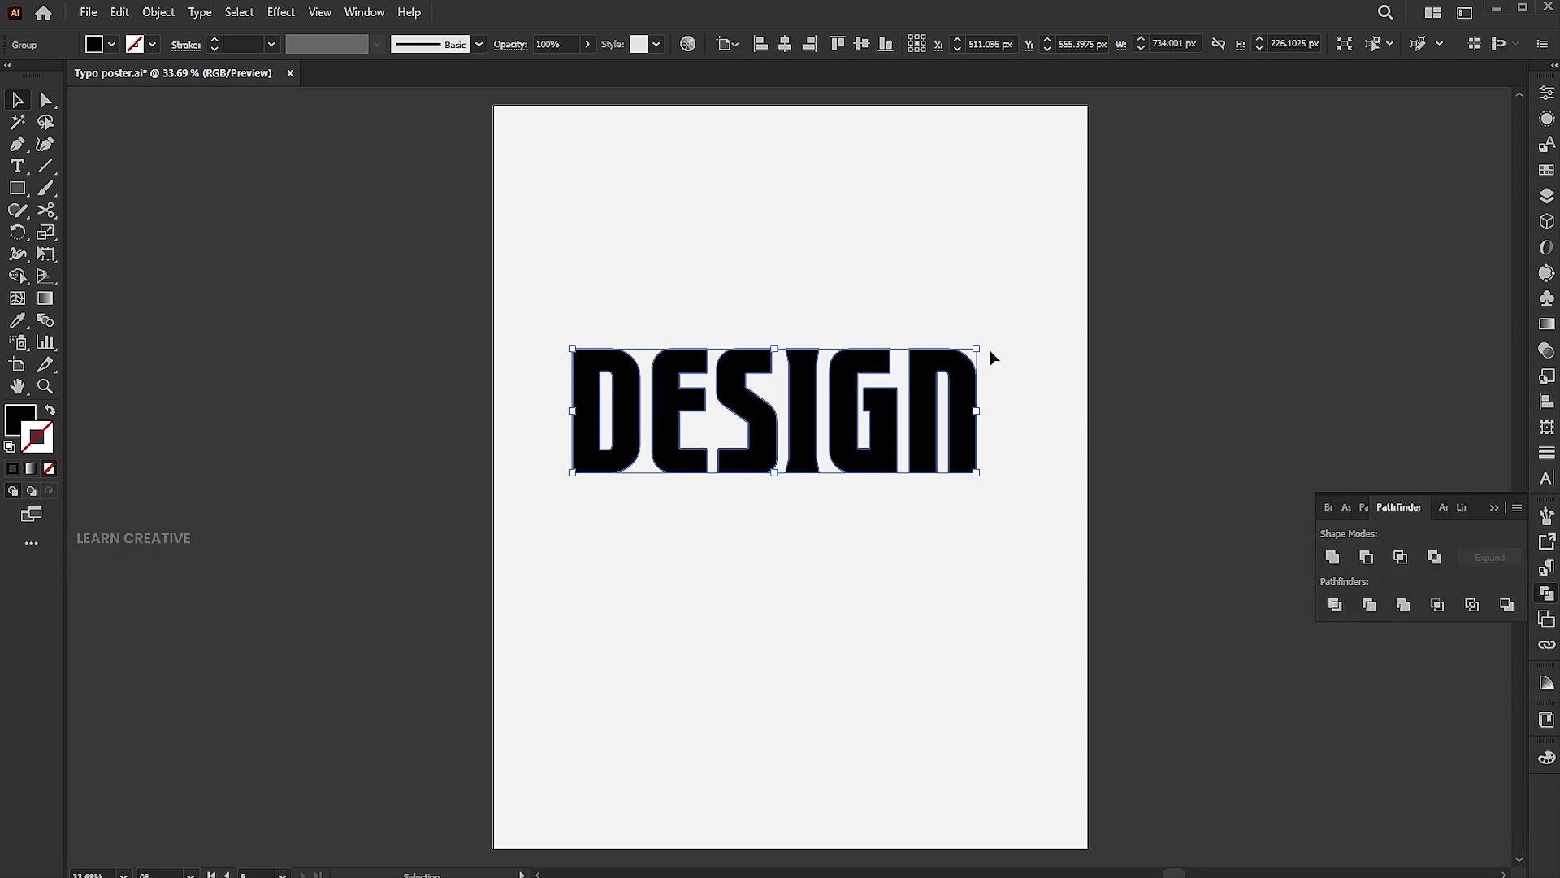
Rotate the DESIGN lettering 90° clockwise and center it vertically on the artboard.
drag(984, 339, 934, 634)
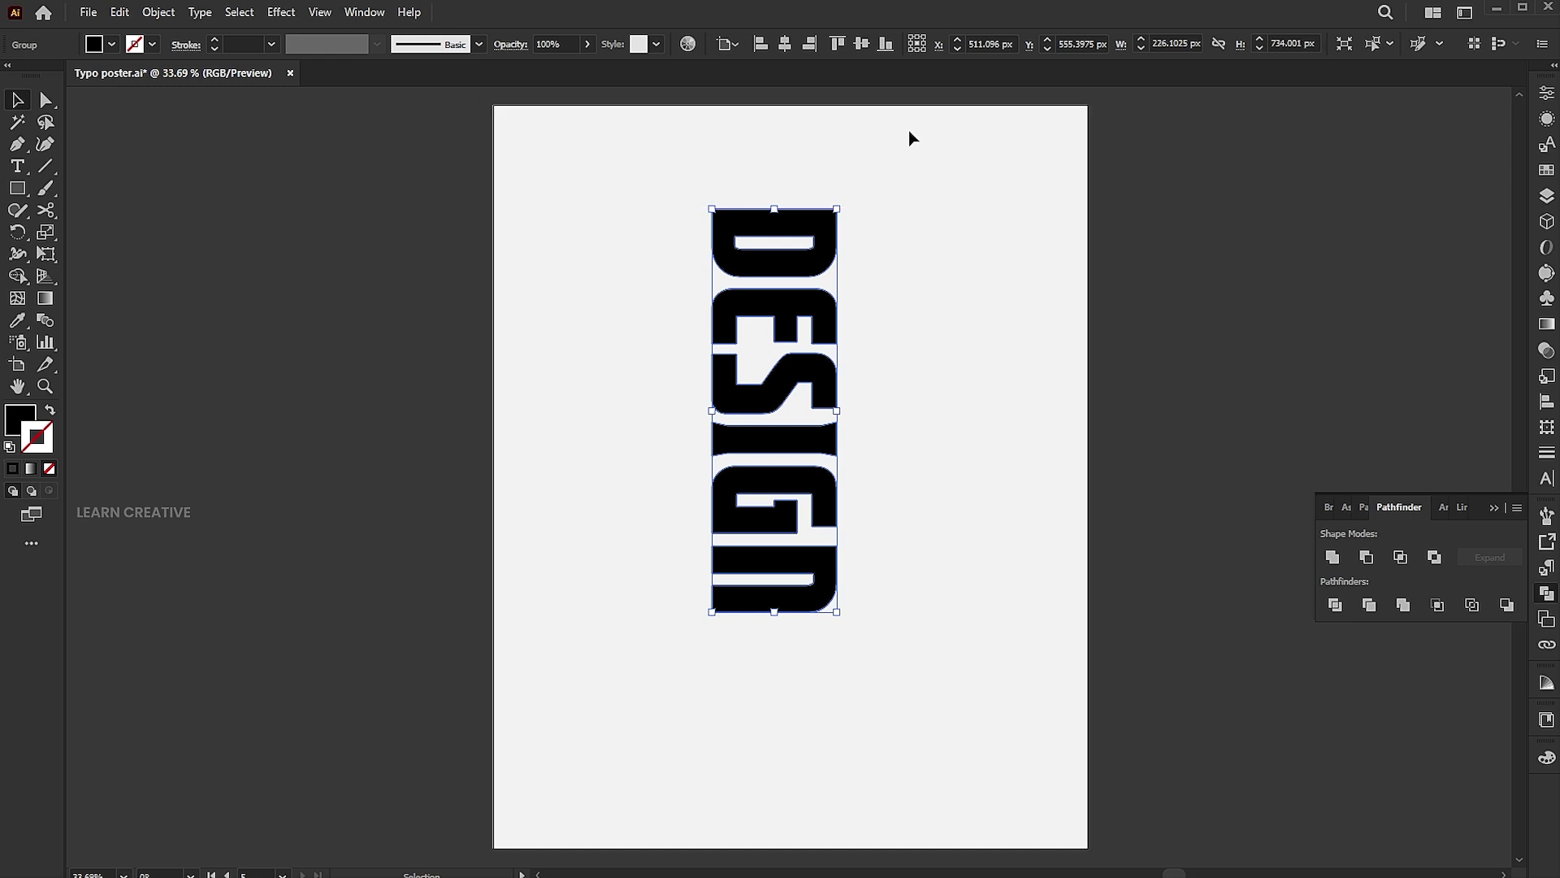
click(866, 47)
Enlarge the vertical lettering to about 398 × 1293 px and shift it to the right of the artboard's center.
drag(843, 281, 936, 143)
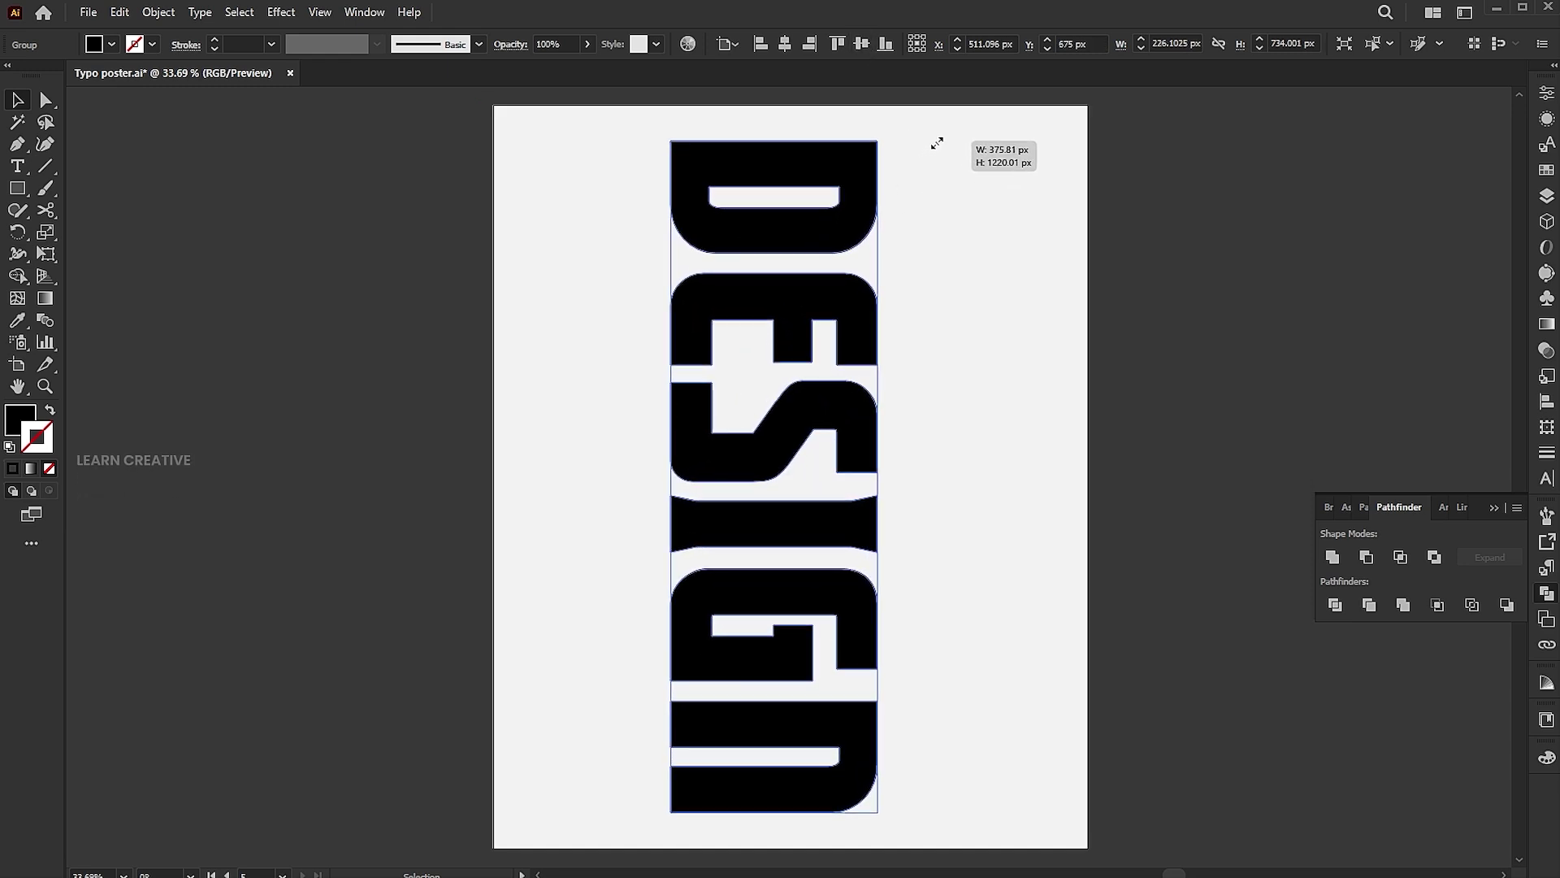
drag(868, 556, 934, 536)
drag(943, 479, 949, 478)
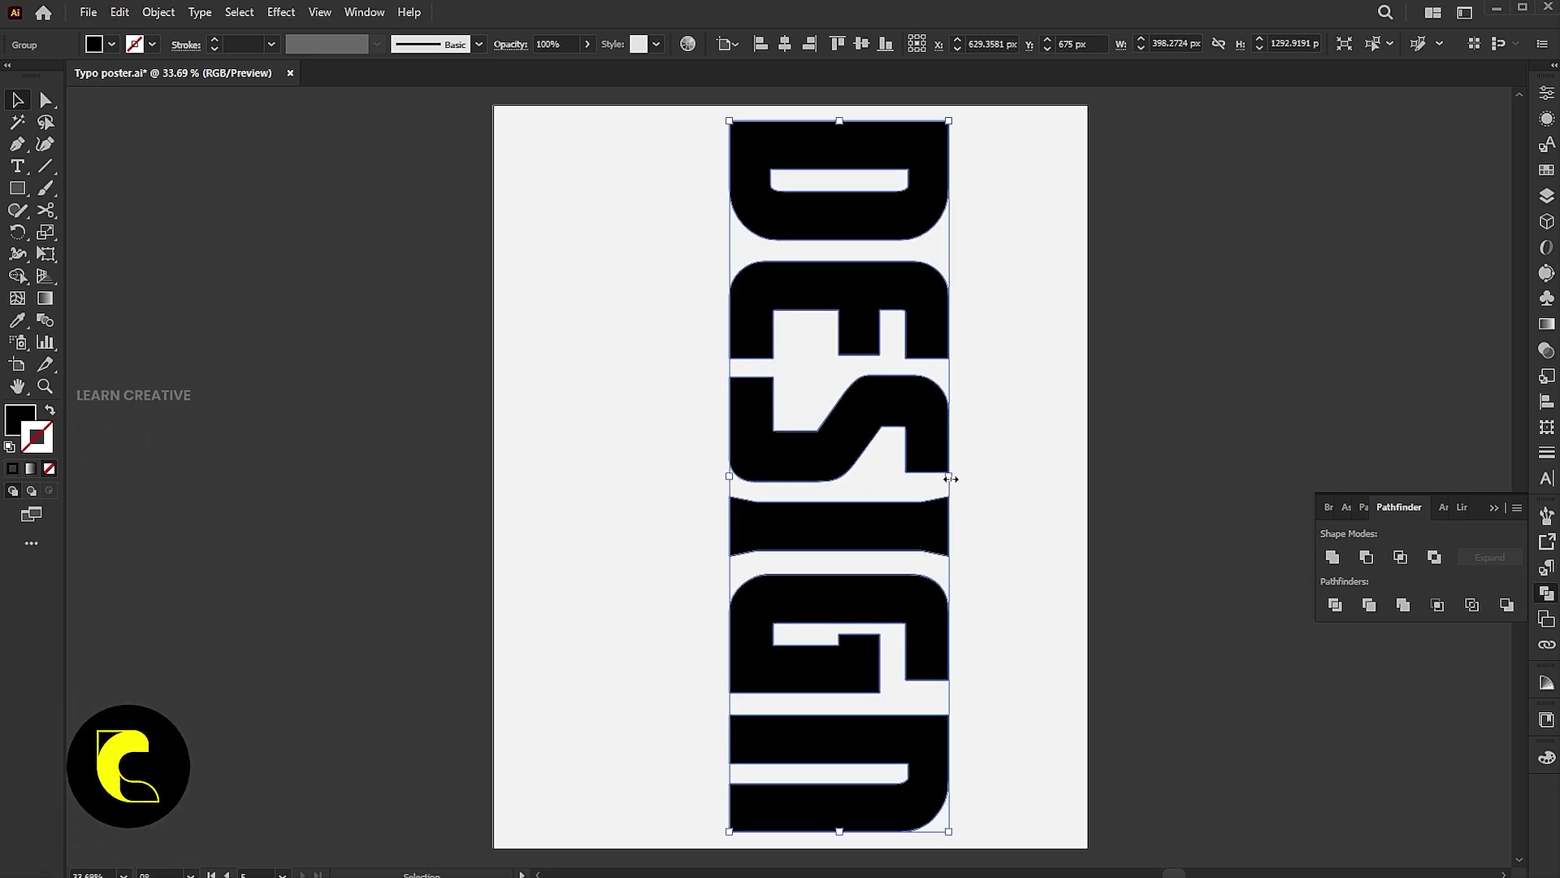
click(993, 452)
Draw a black rectangle about 417 × 1293 px overlapping the lettering's left edge, and extend its left side slightly.
click(17, 188)
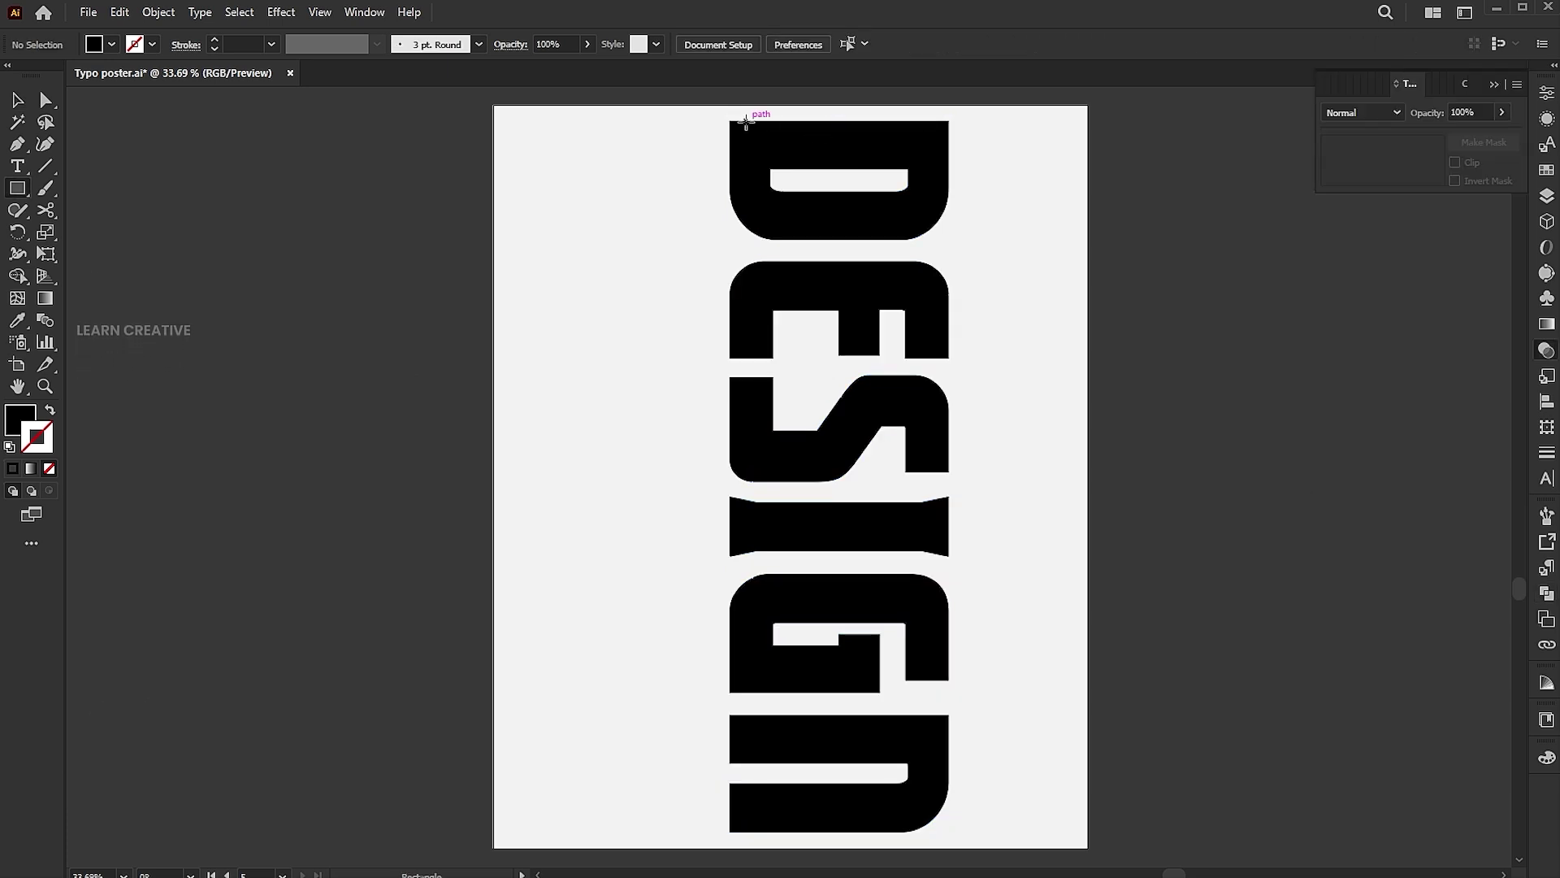
mouse_move(744, 121)
mouse_down()
mouse_move(732, 313)
mouse_move(590, 760)
mouse_move(515, 830)
mouse_up()
key(v)
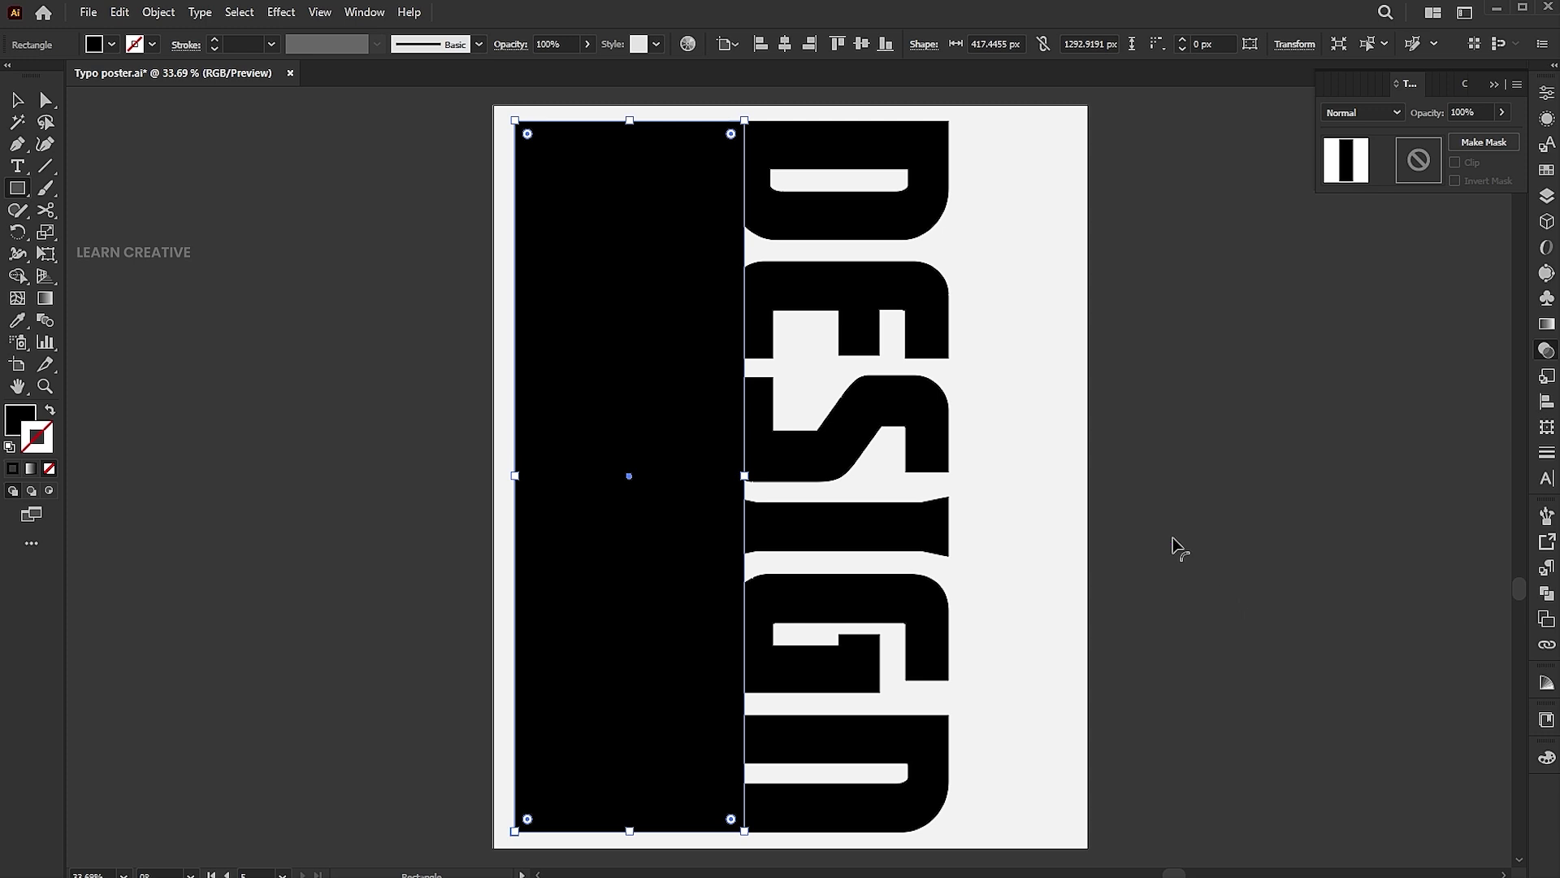
drag(515, 476, 511, 476)
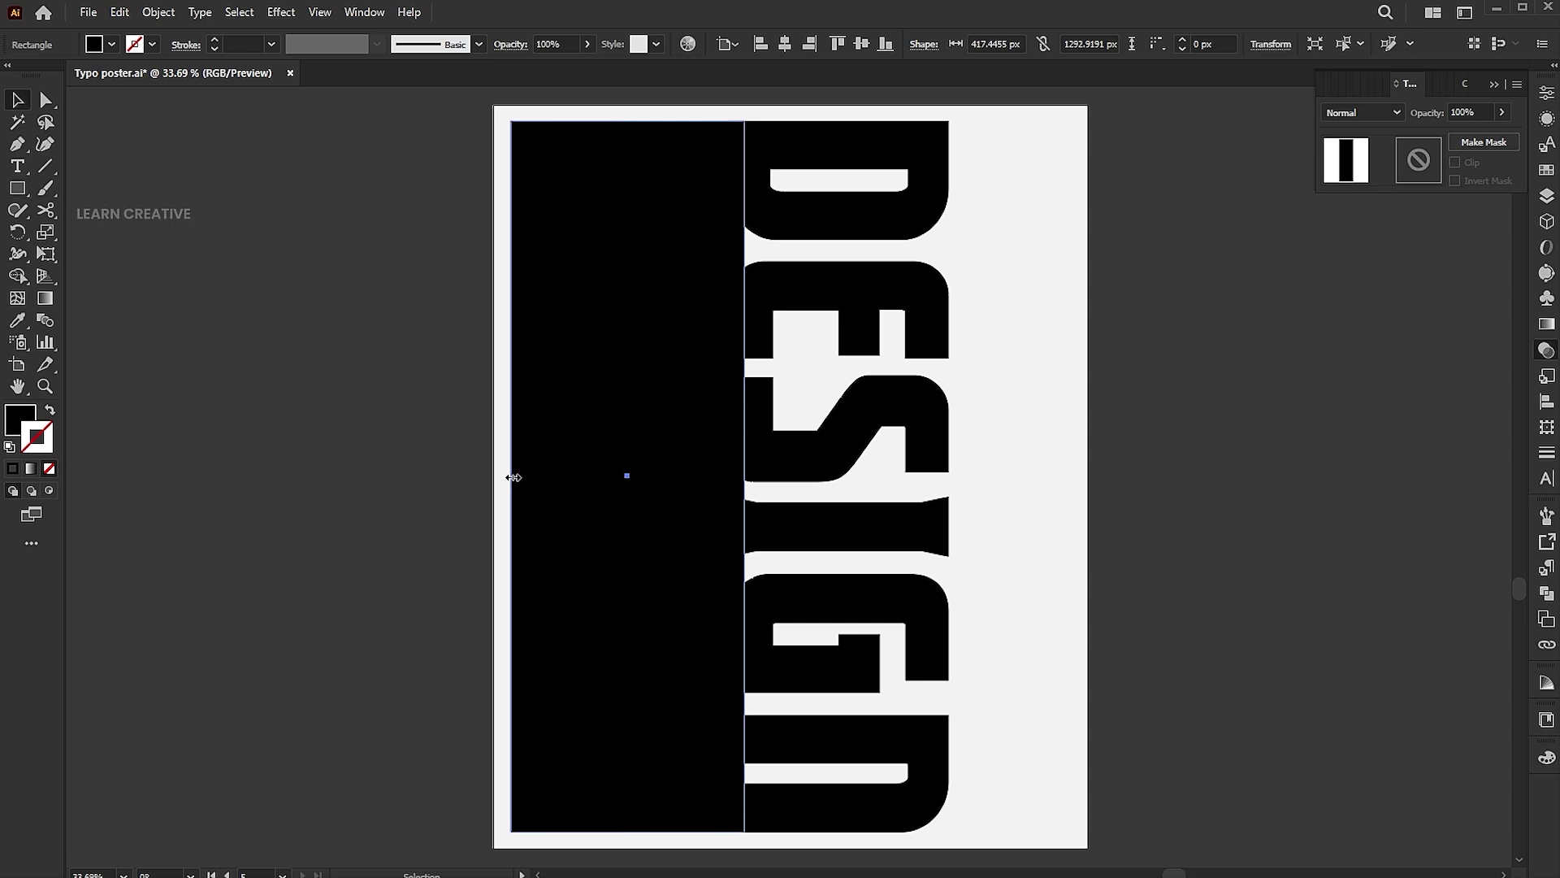
Copy the vertical DESIGN lettering.
click(892, 460)
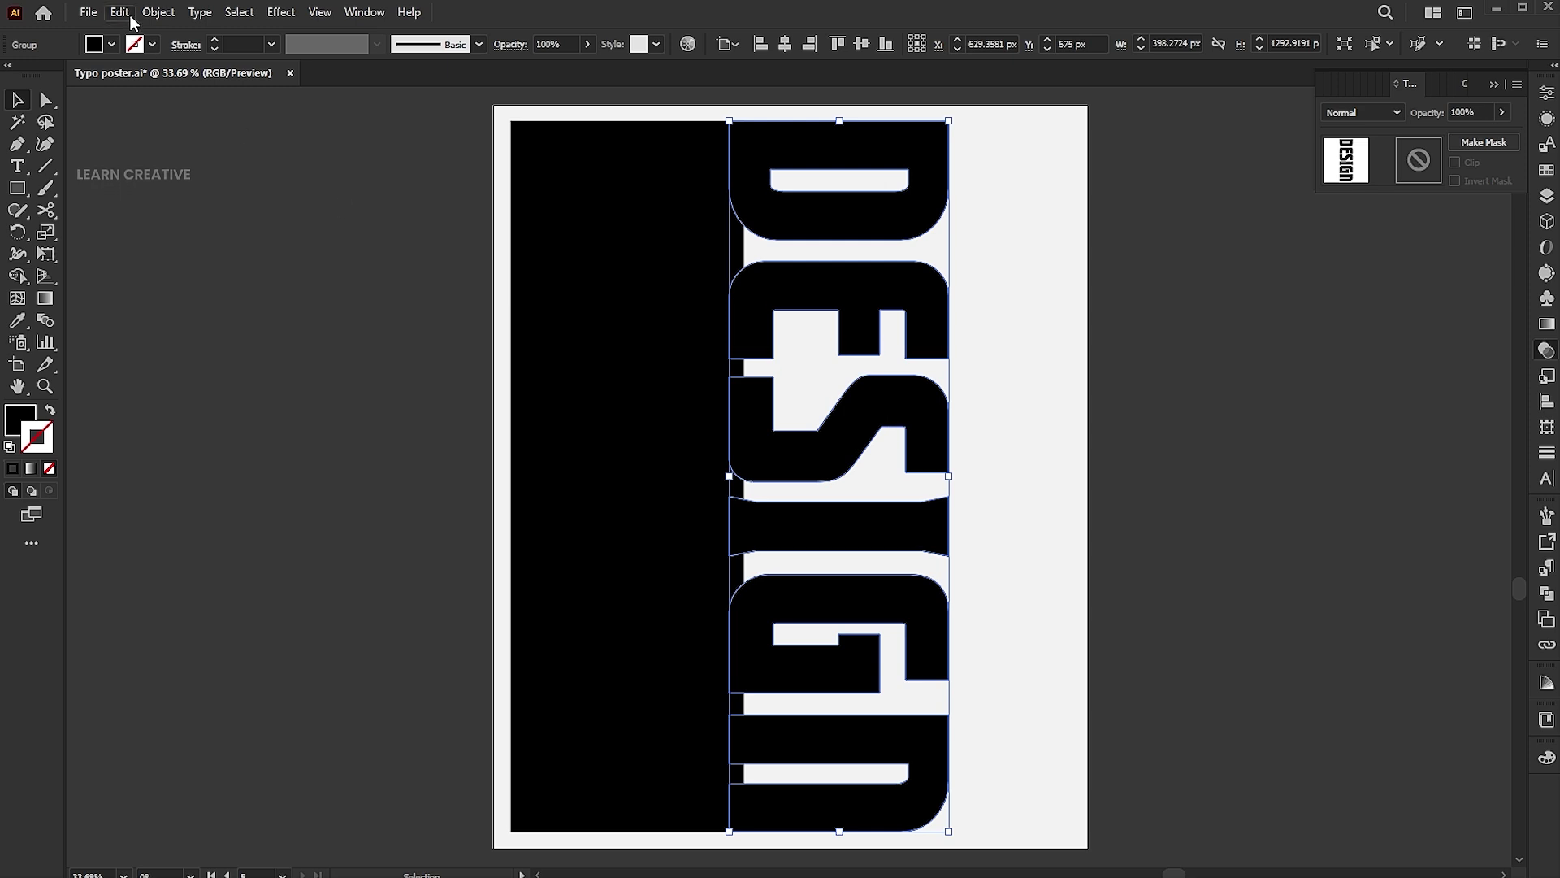
click(131, 14)
click(157, 98)
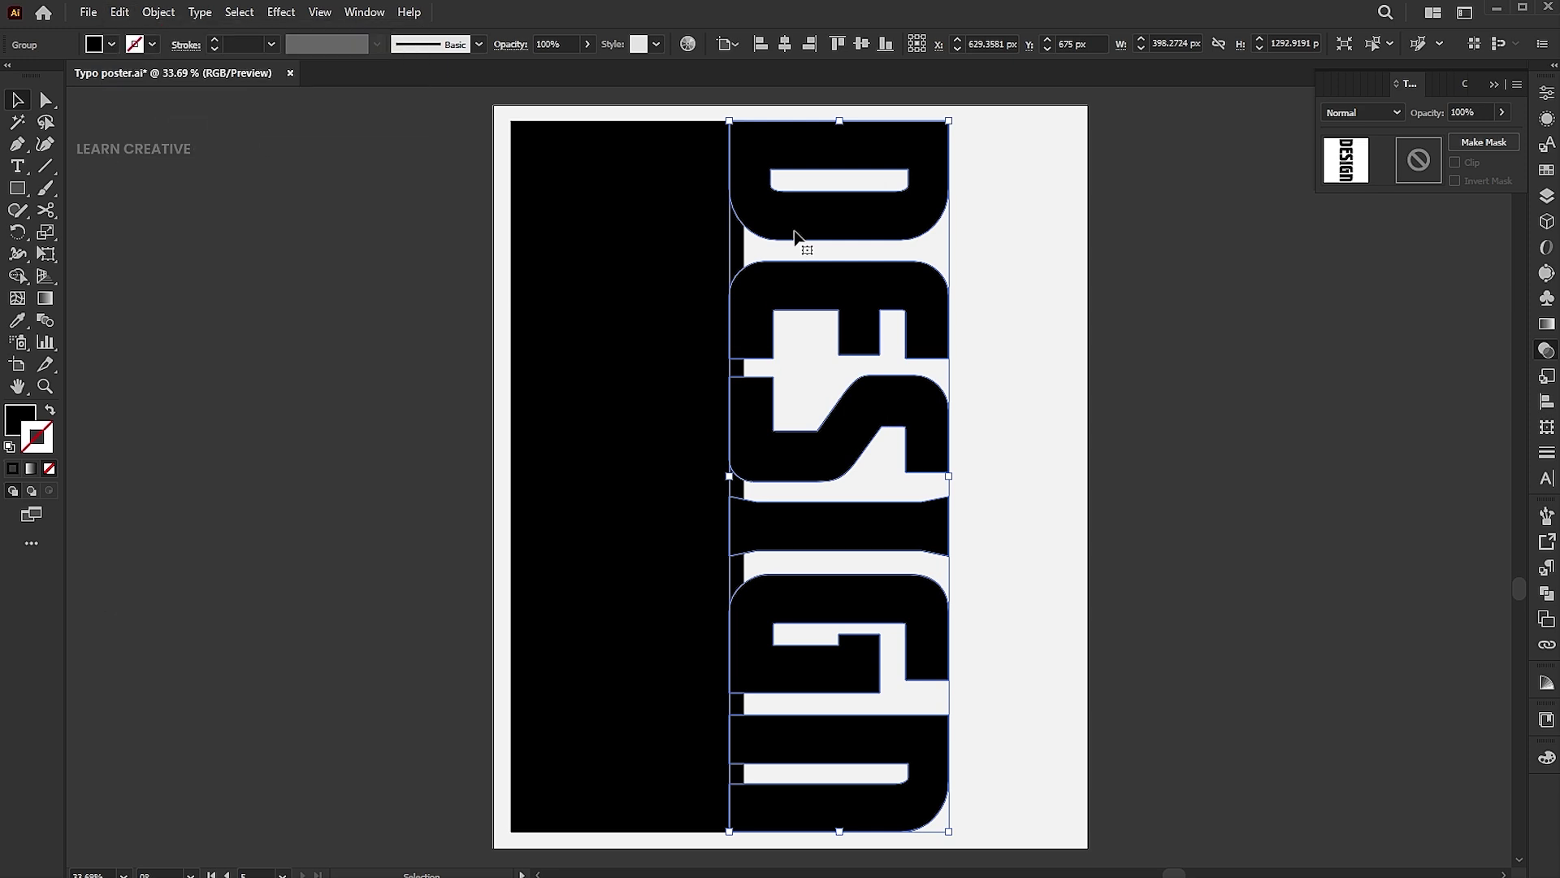
Unite the DESIGN lettering and the black rectangle into a single shape with Pathfinder.
shift+click(646, 274)
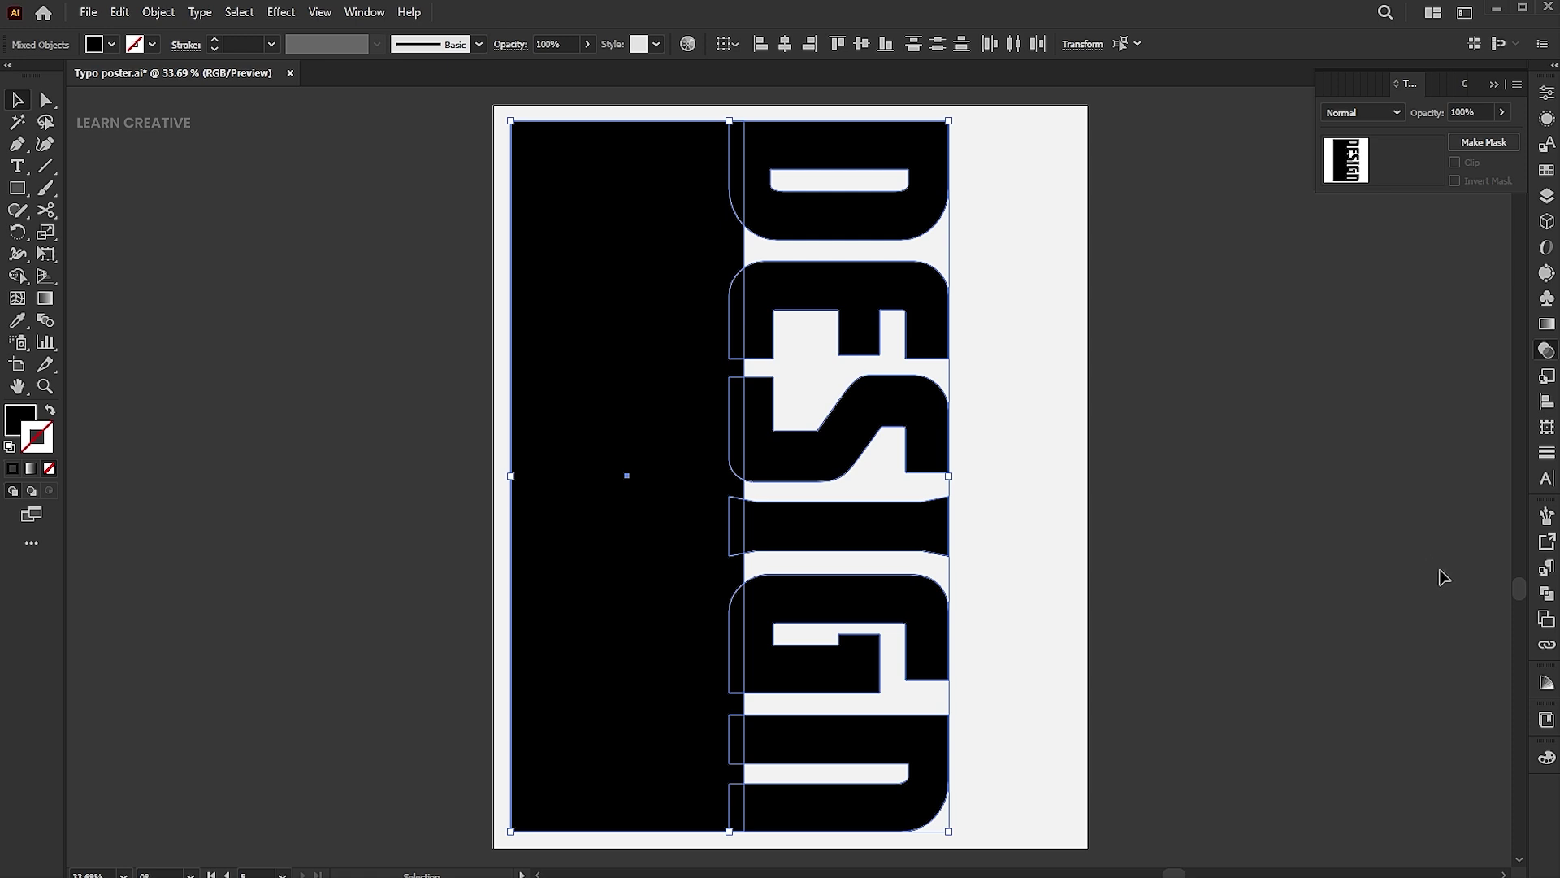
click(1546, 594)
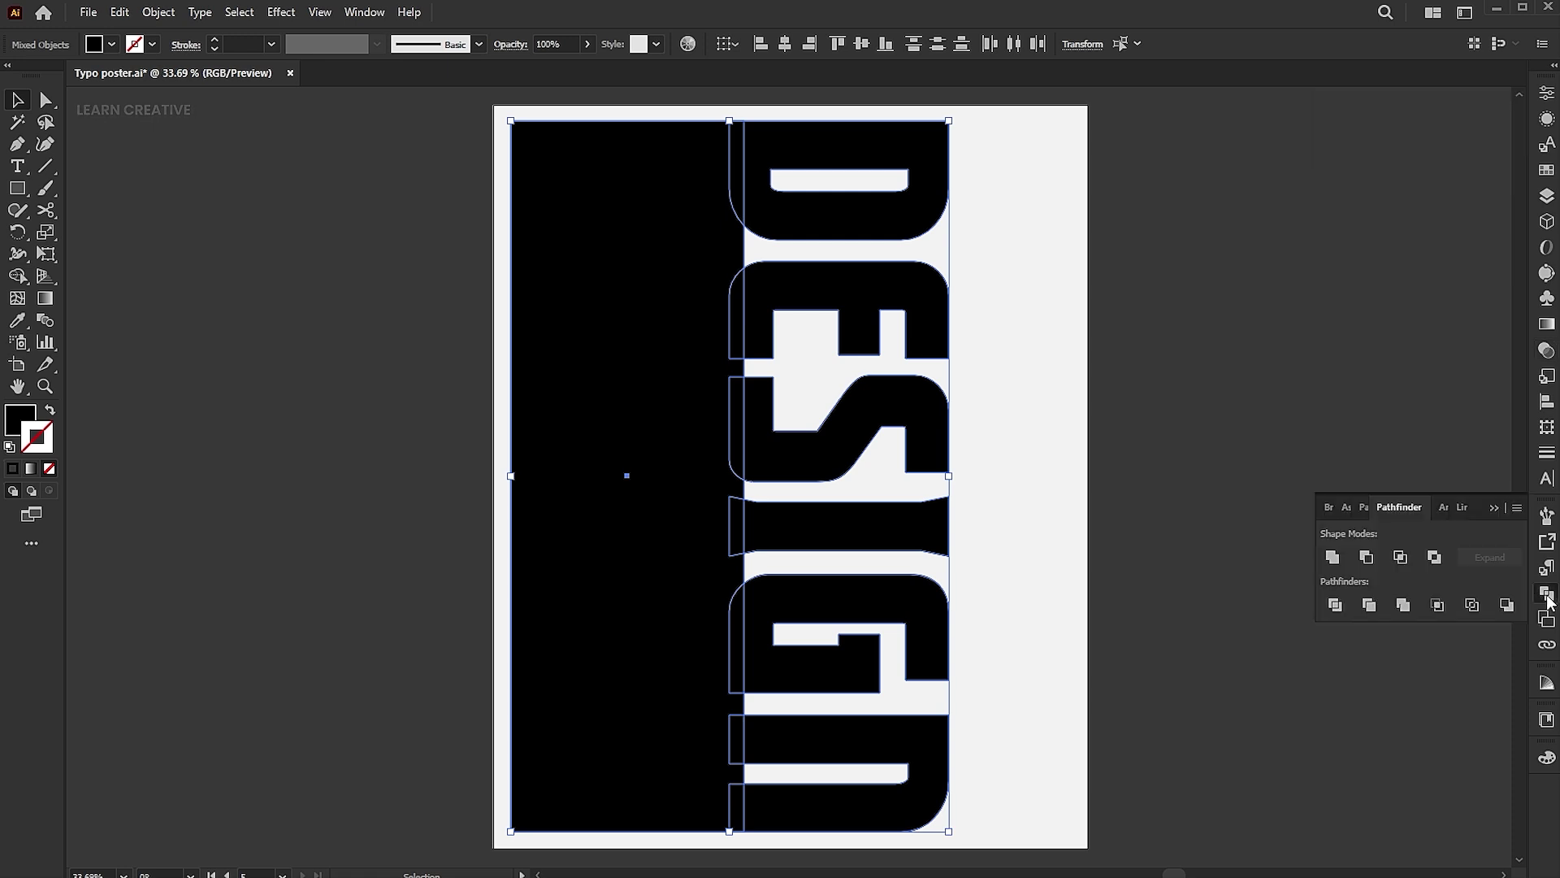
click(1334, 557)
click(1496, 509)
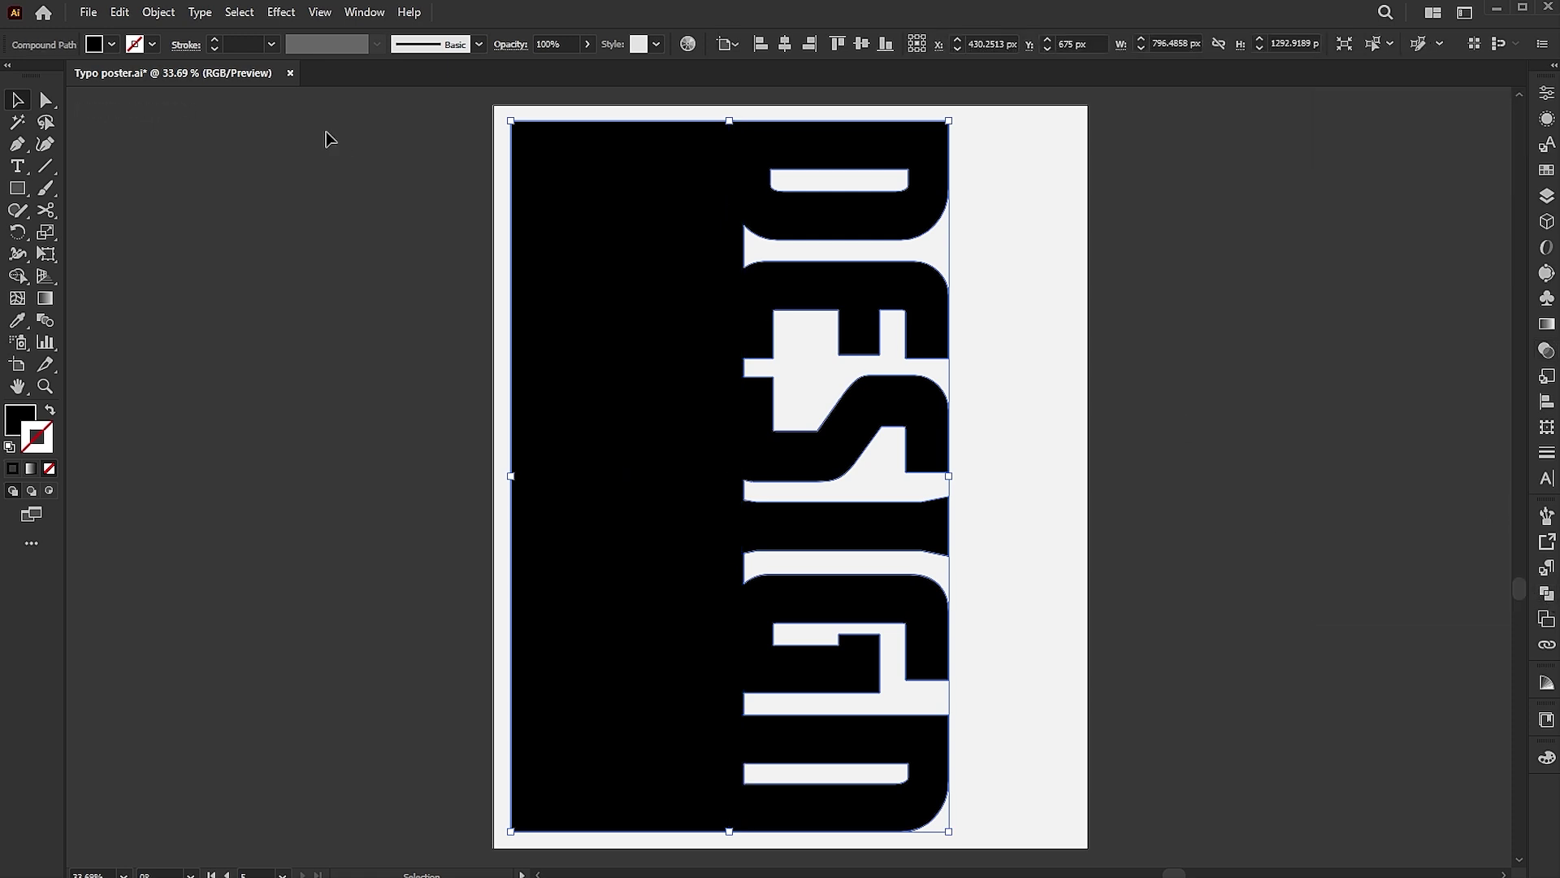
Place the portrait image bba5b6577e7de1005641e934e6affb43 and enlarge it to about 1025 × 1821 px over the artboard.
click(96, 20)
click(167, 346)
click(610, 169)
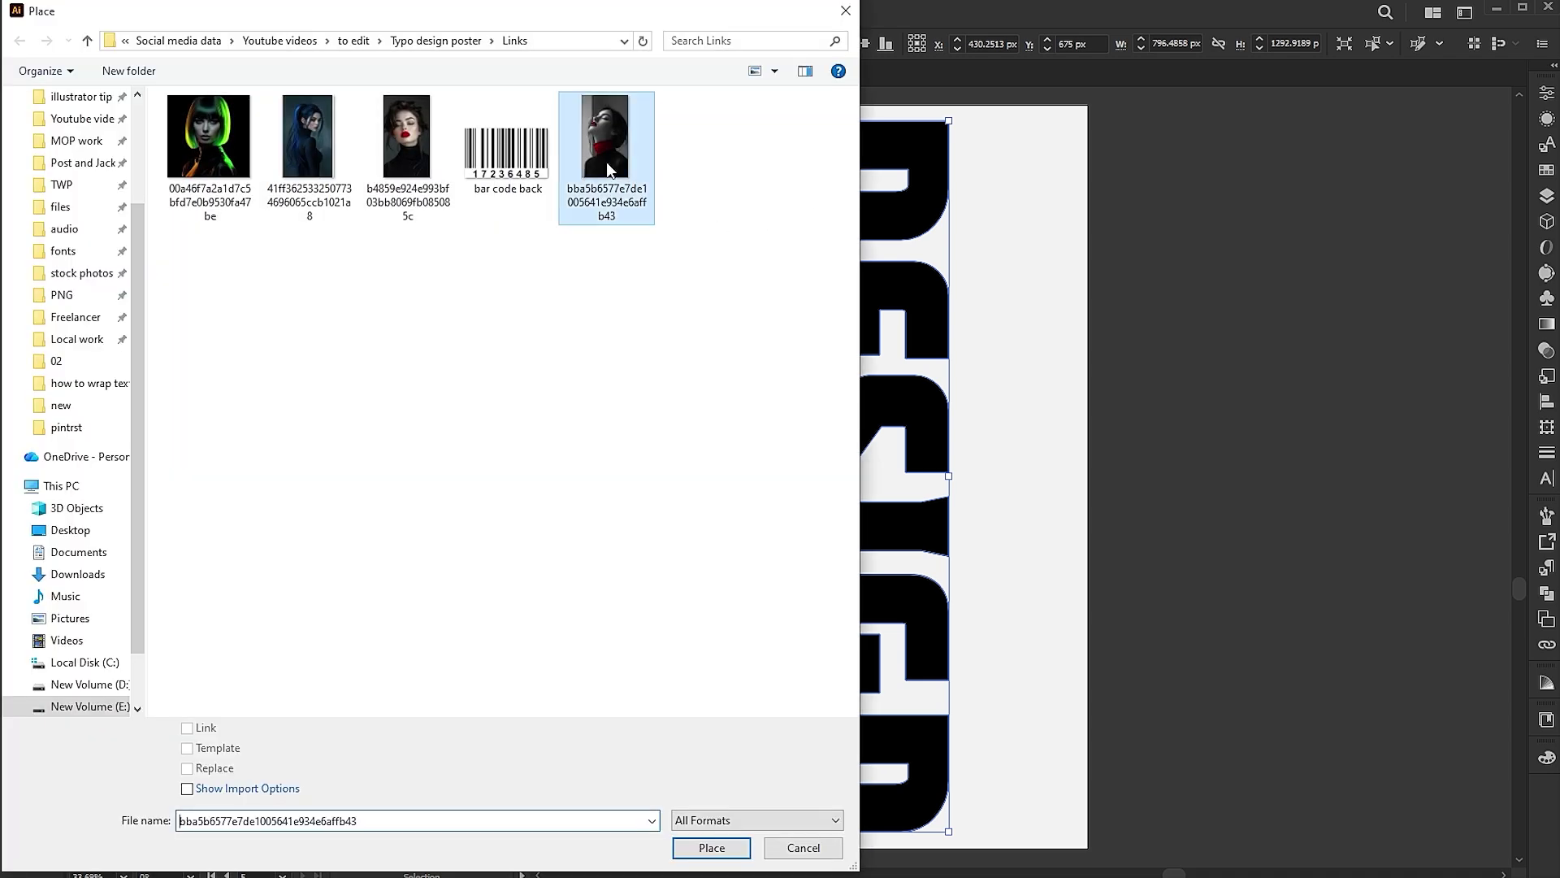
click(717, 850)
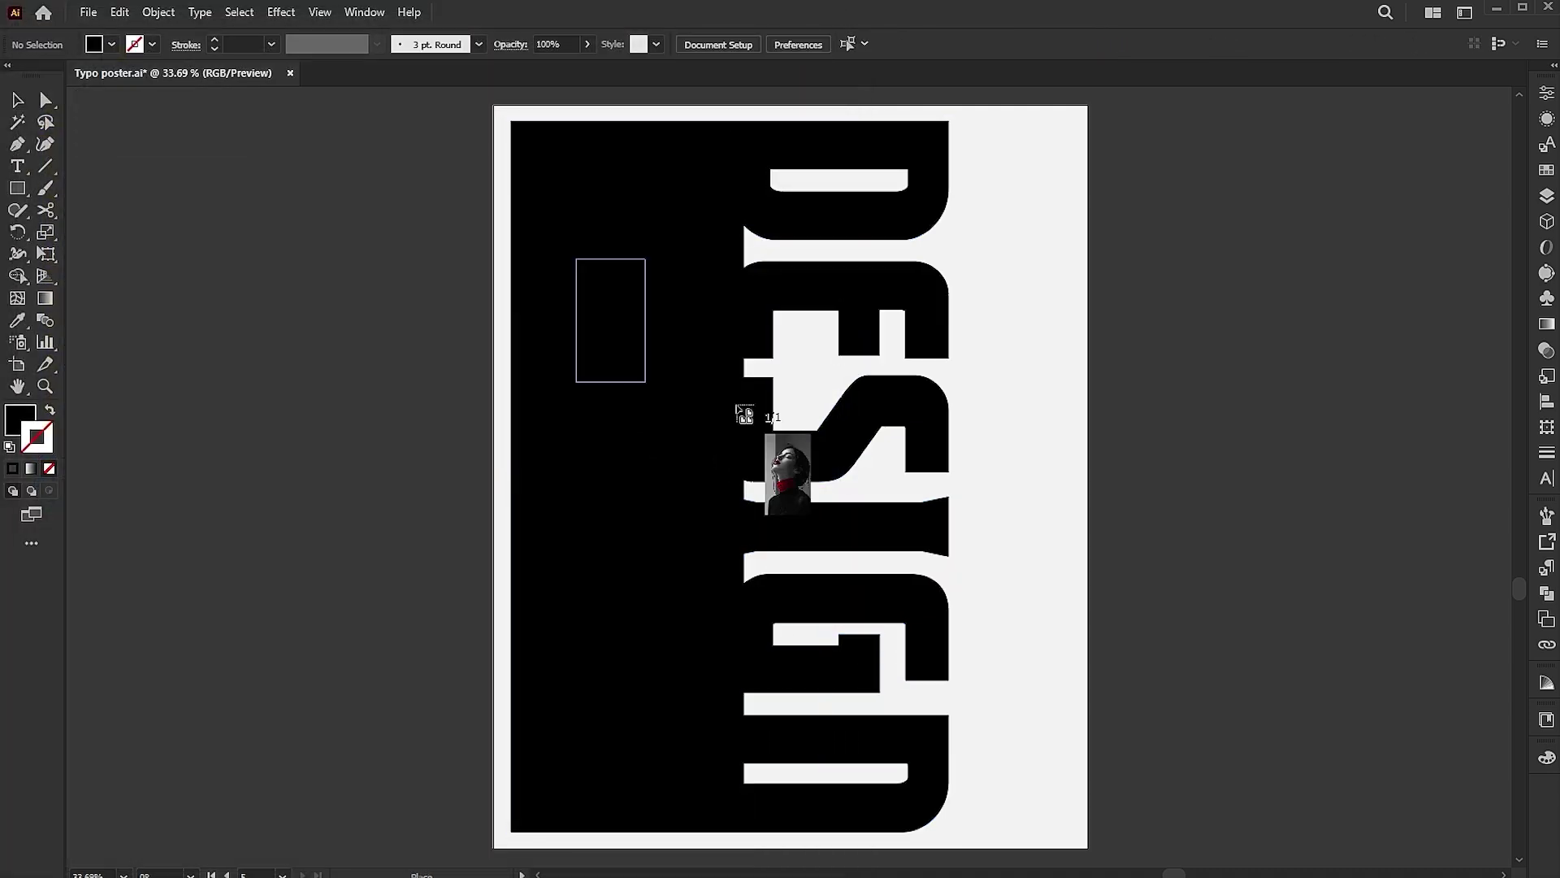
drag(745, 412, 967, 609)
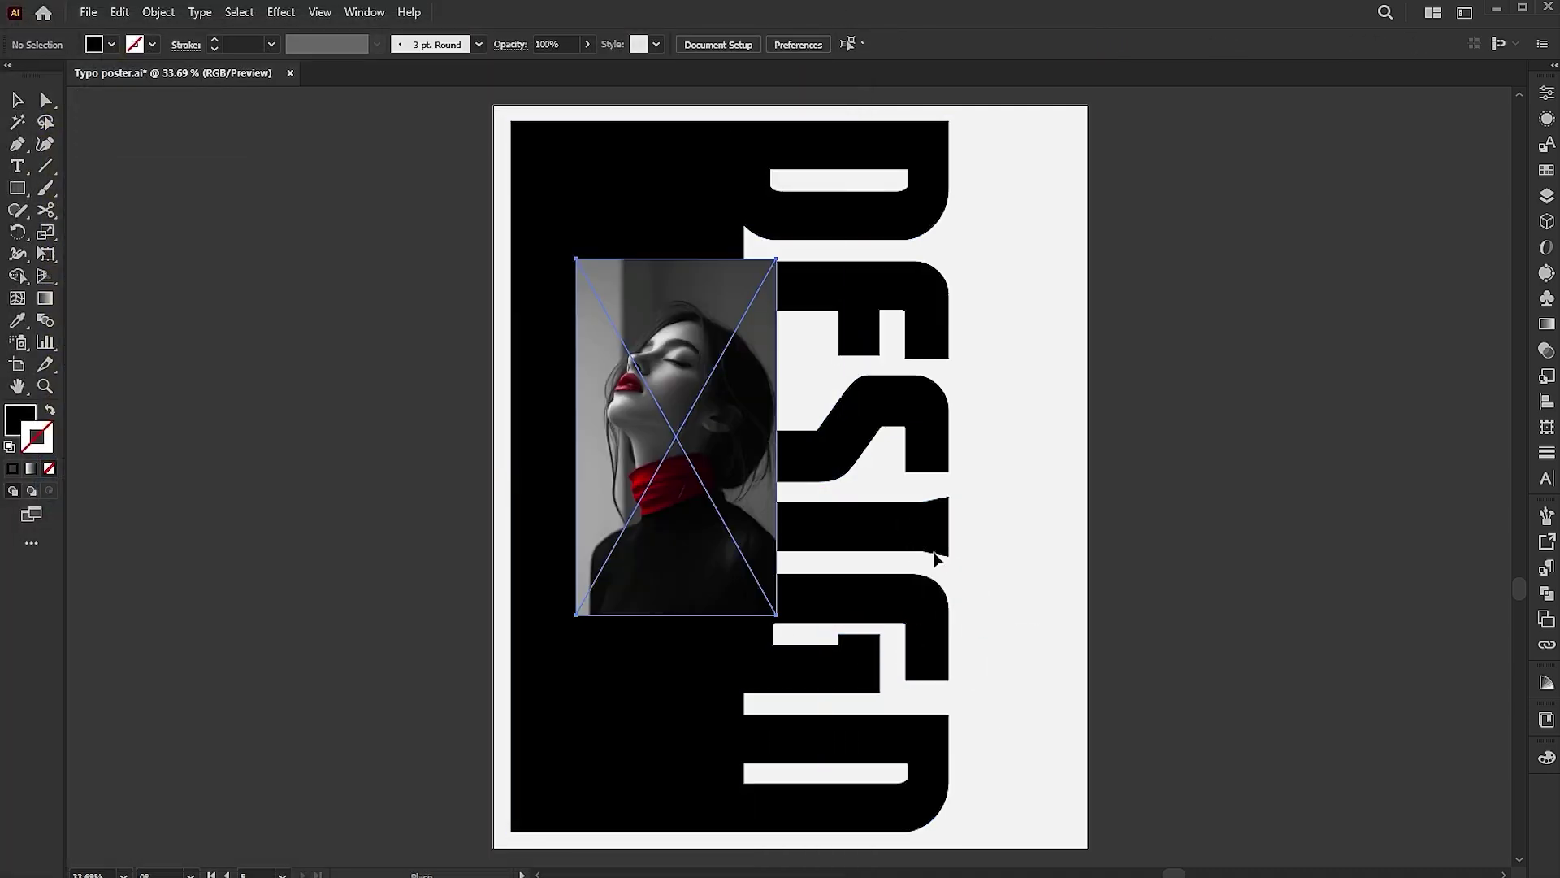
drag(776, 437, 870, 418)
Send the portrait backward behind the united DESIGN shape and clip it to that shape with a clipping mask.
right_click(695, 253)
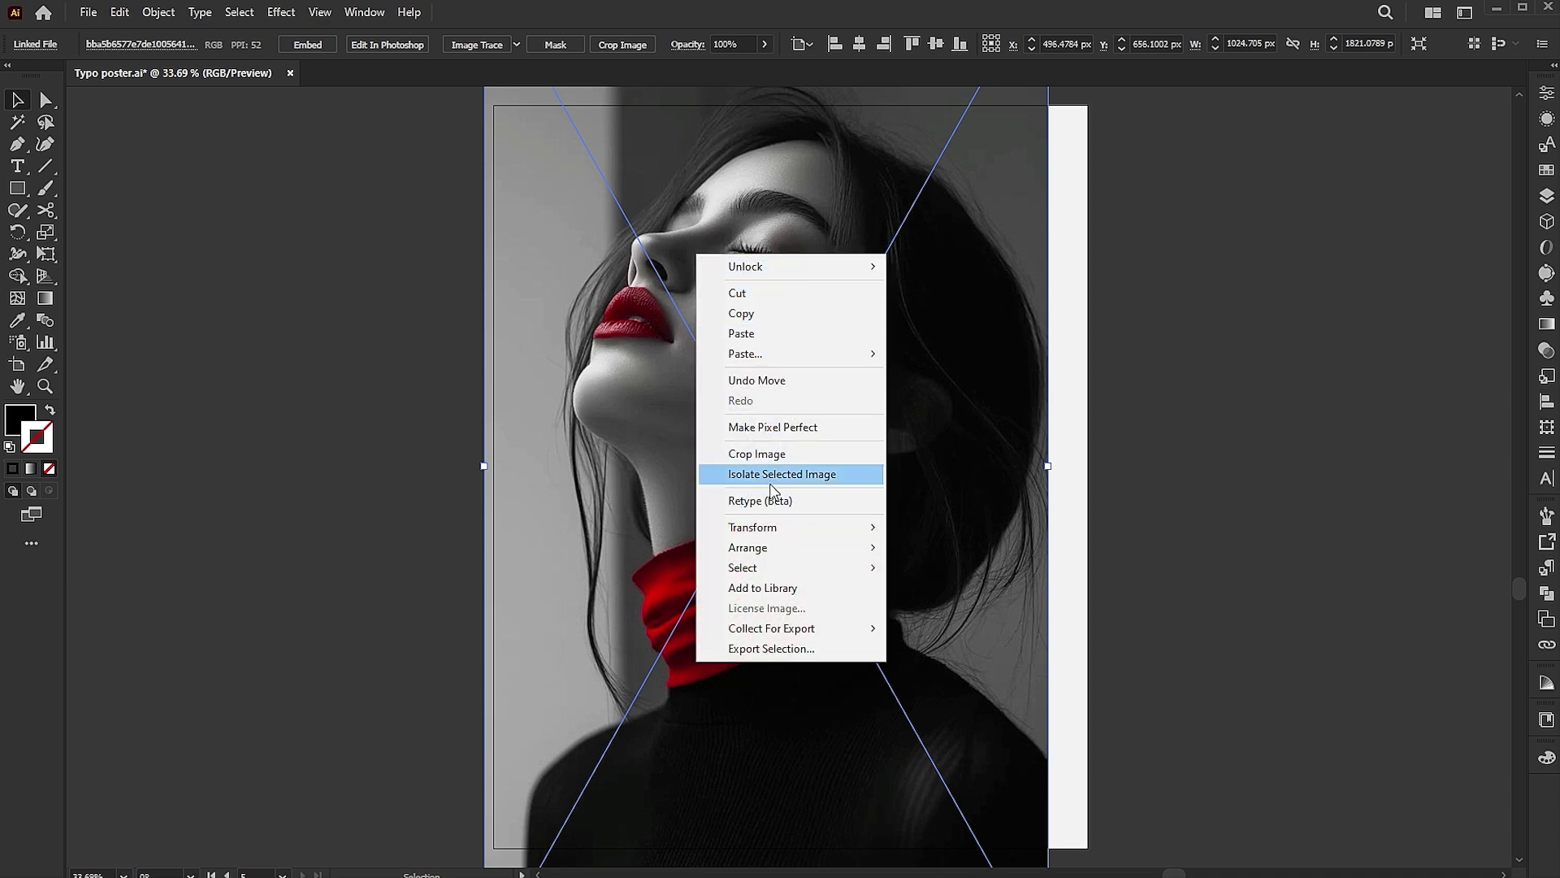
mouse_move(766, 546)
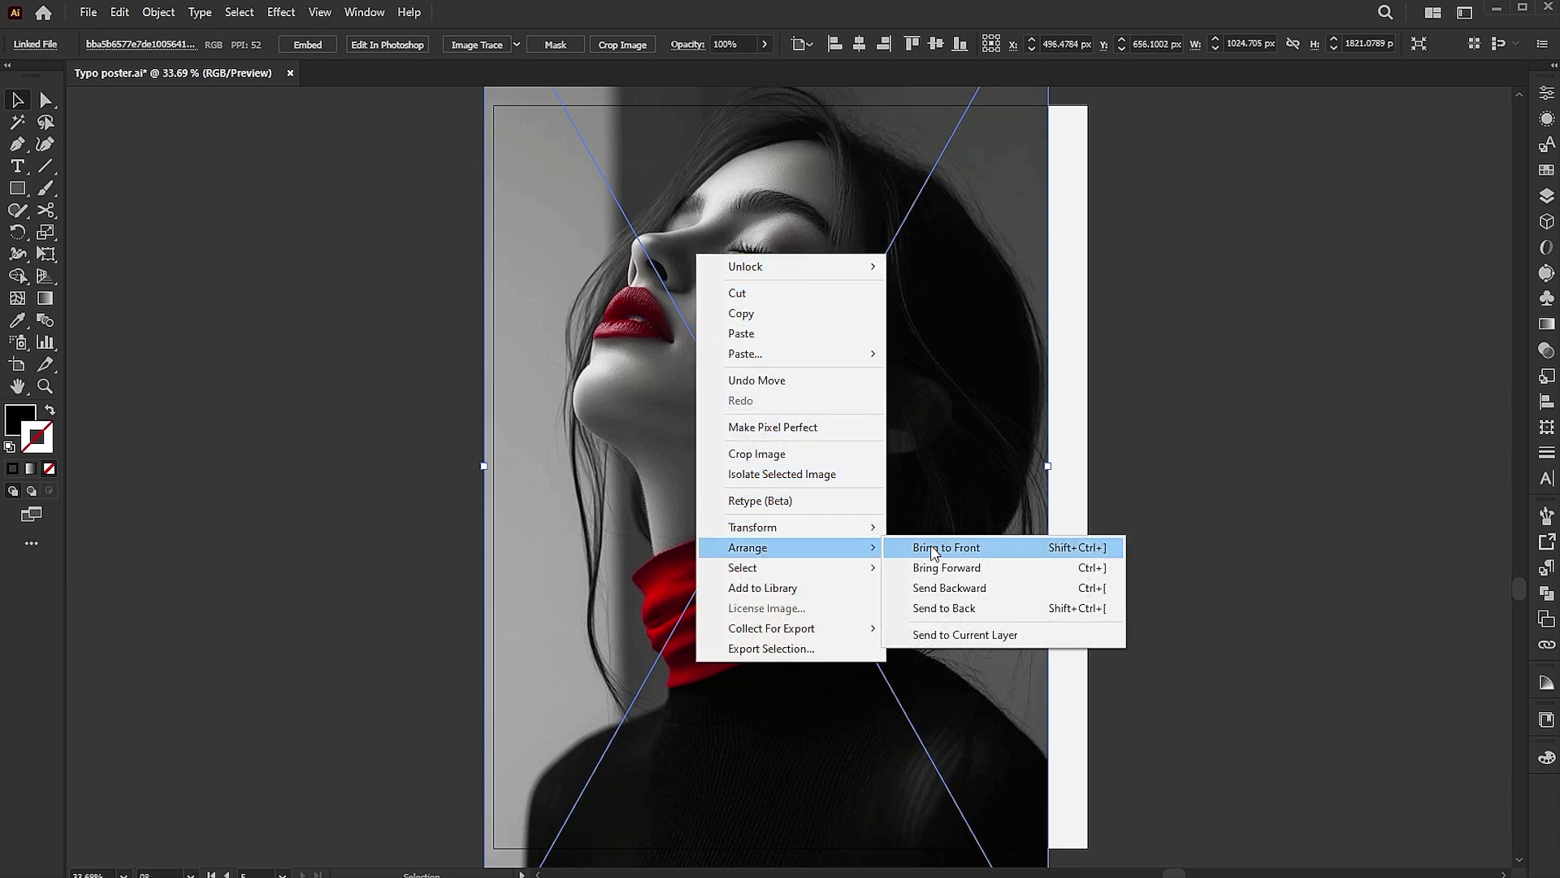
click(950, 588)
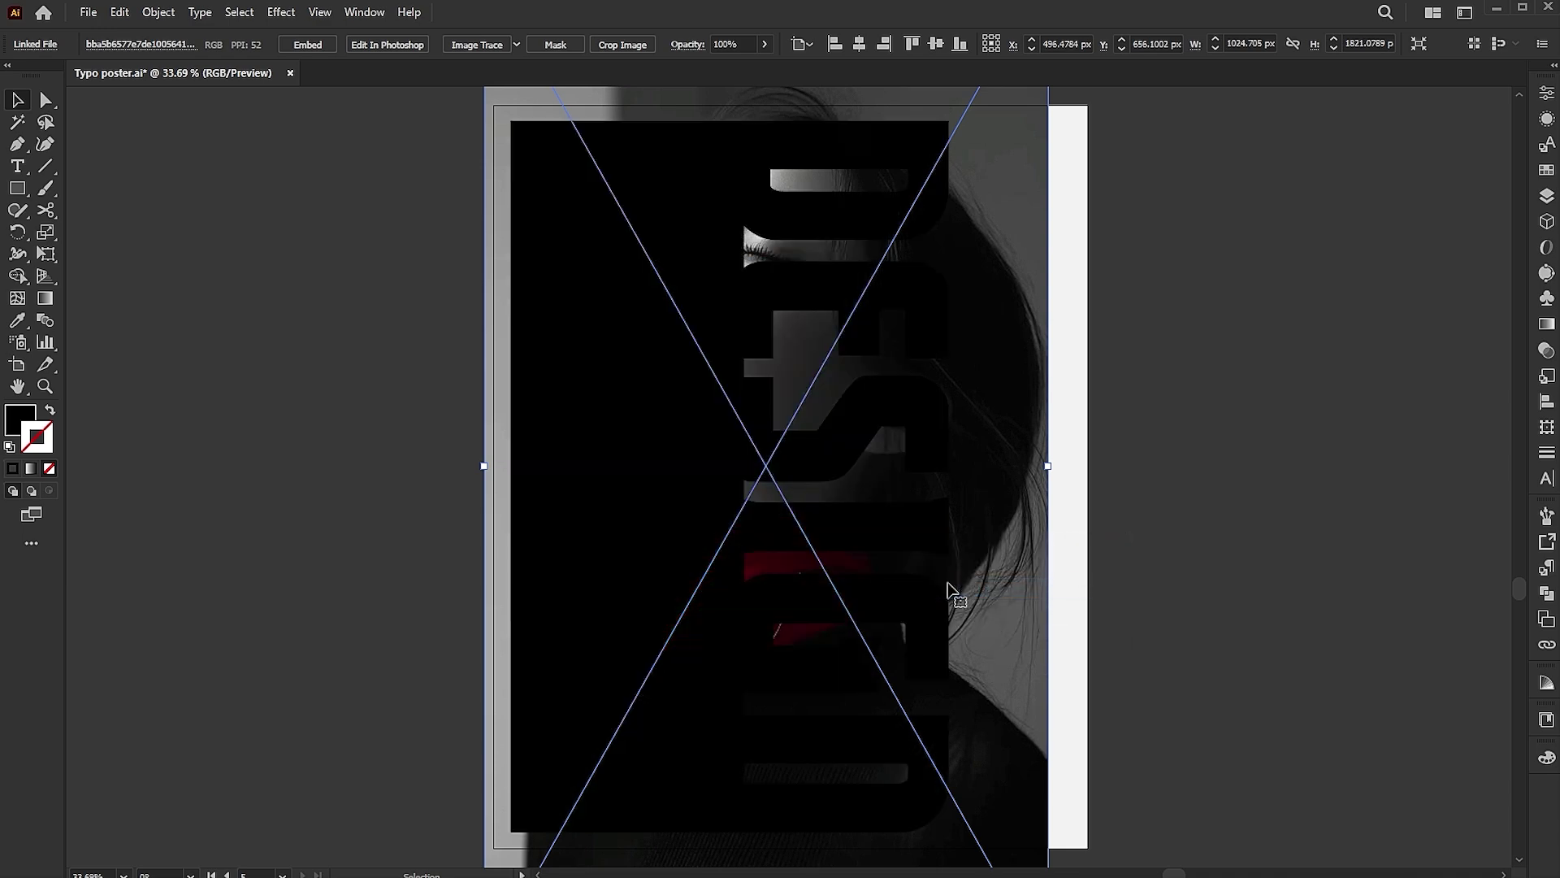
shift+click(603, 232)
right_click(551, 173)
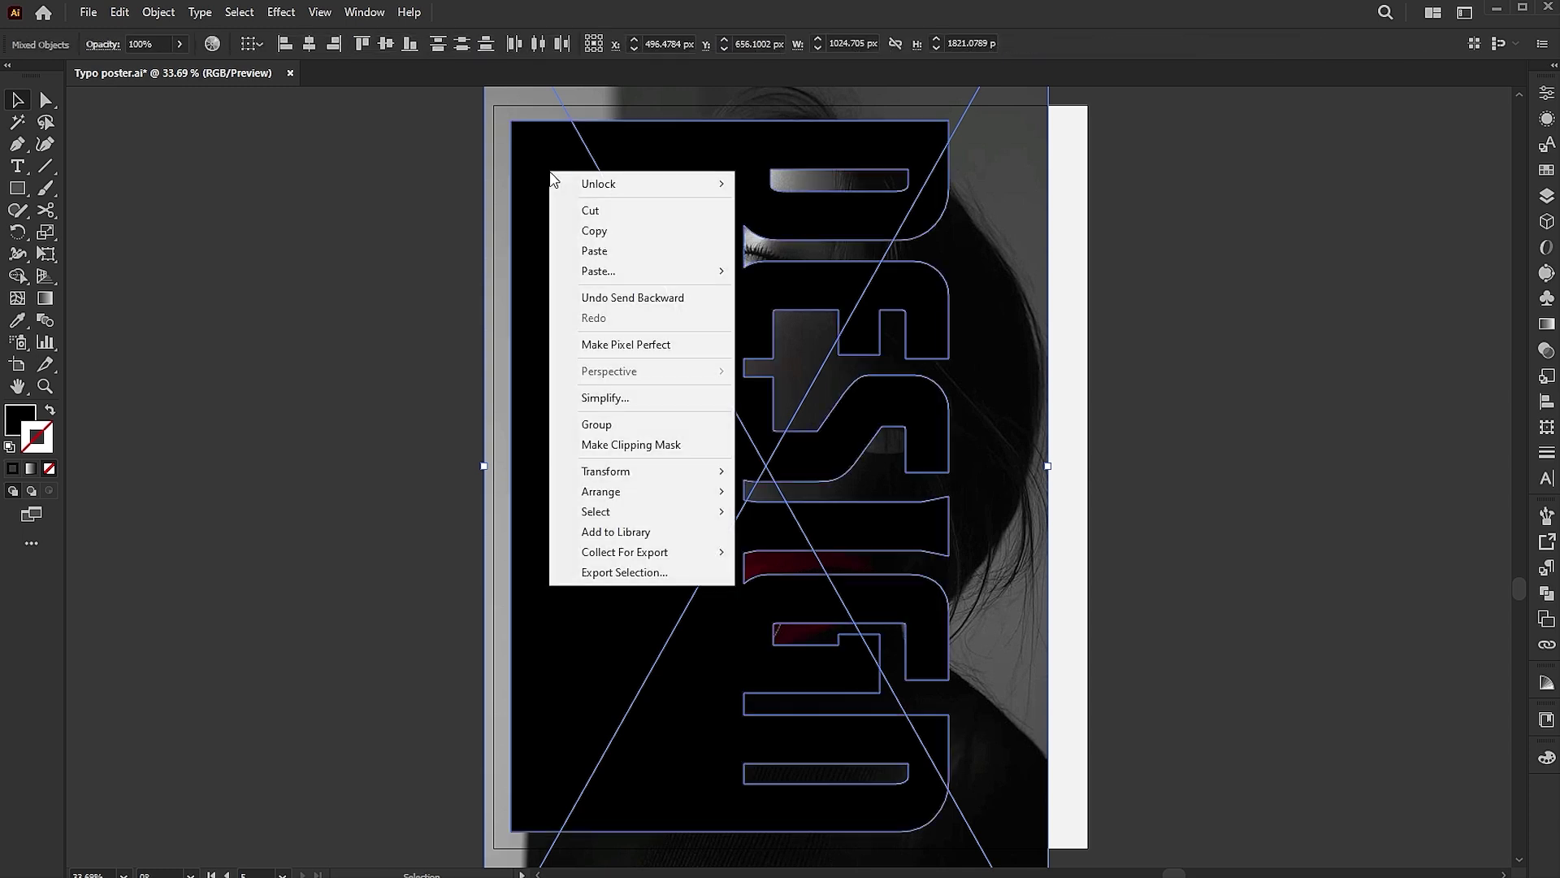
click(616, 443)
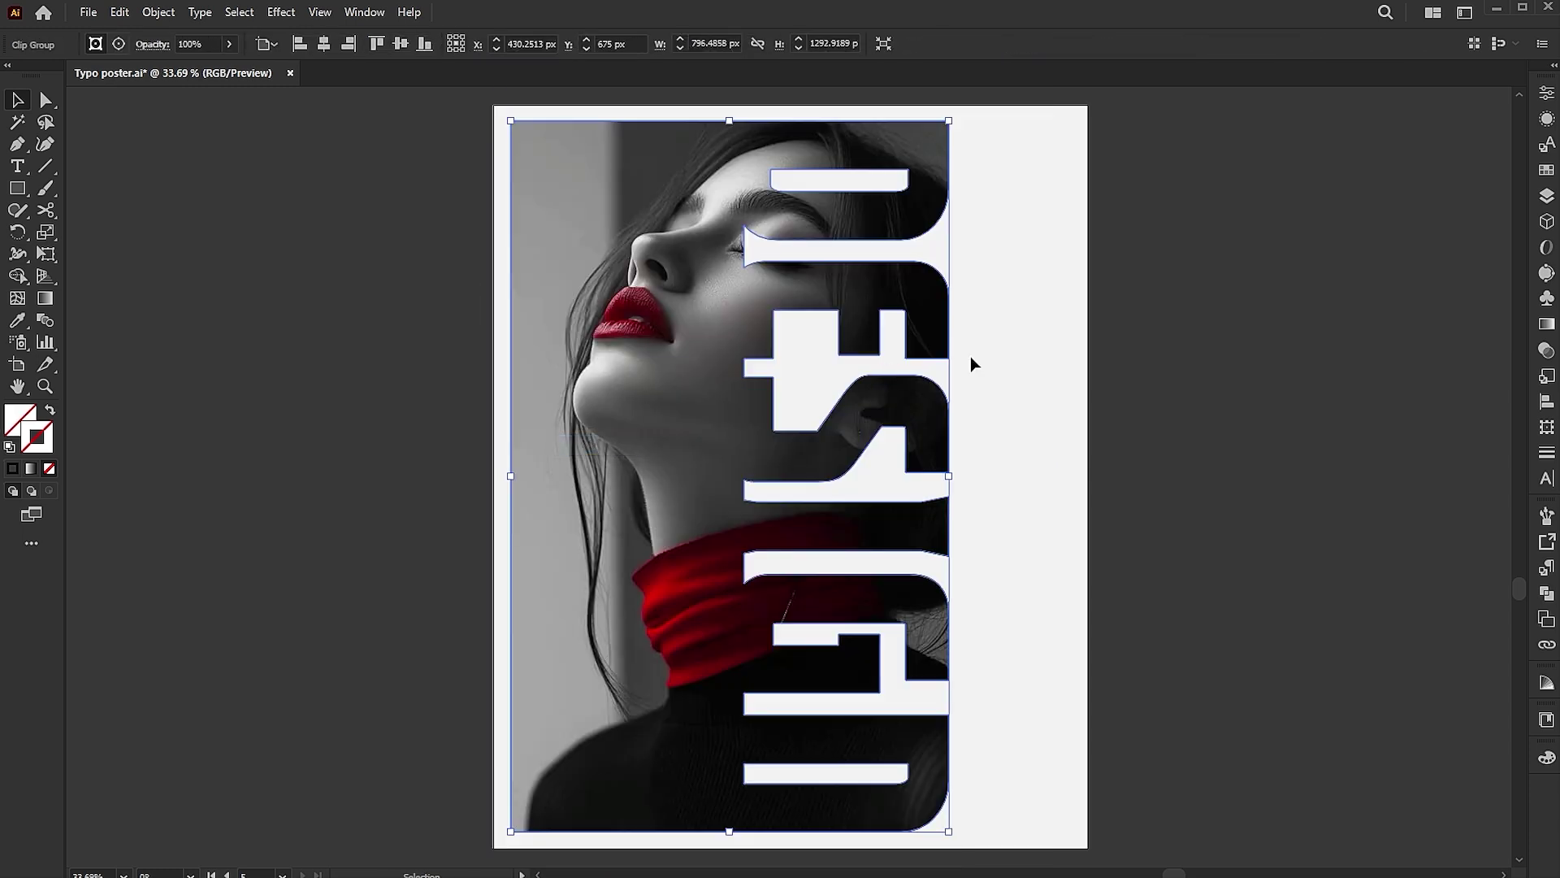
click(1189, 306)
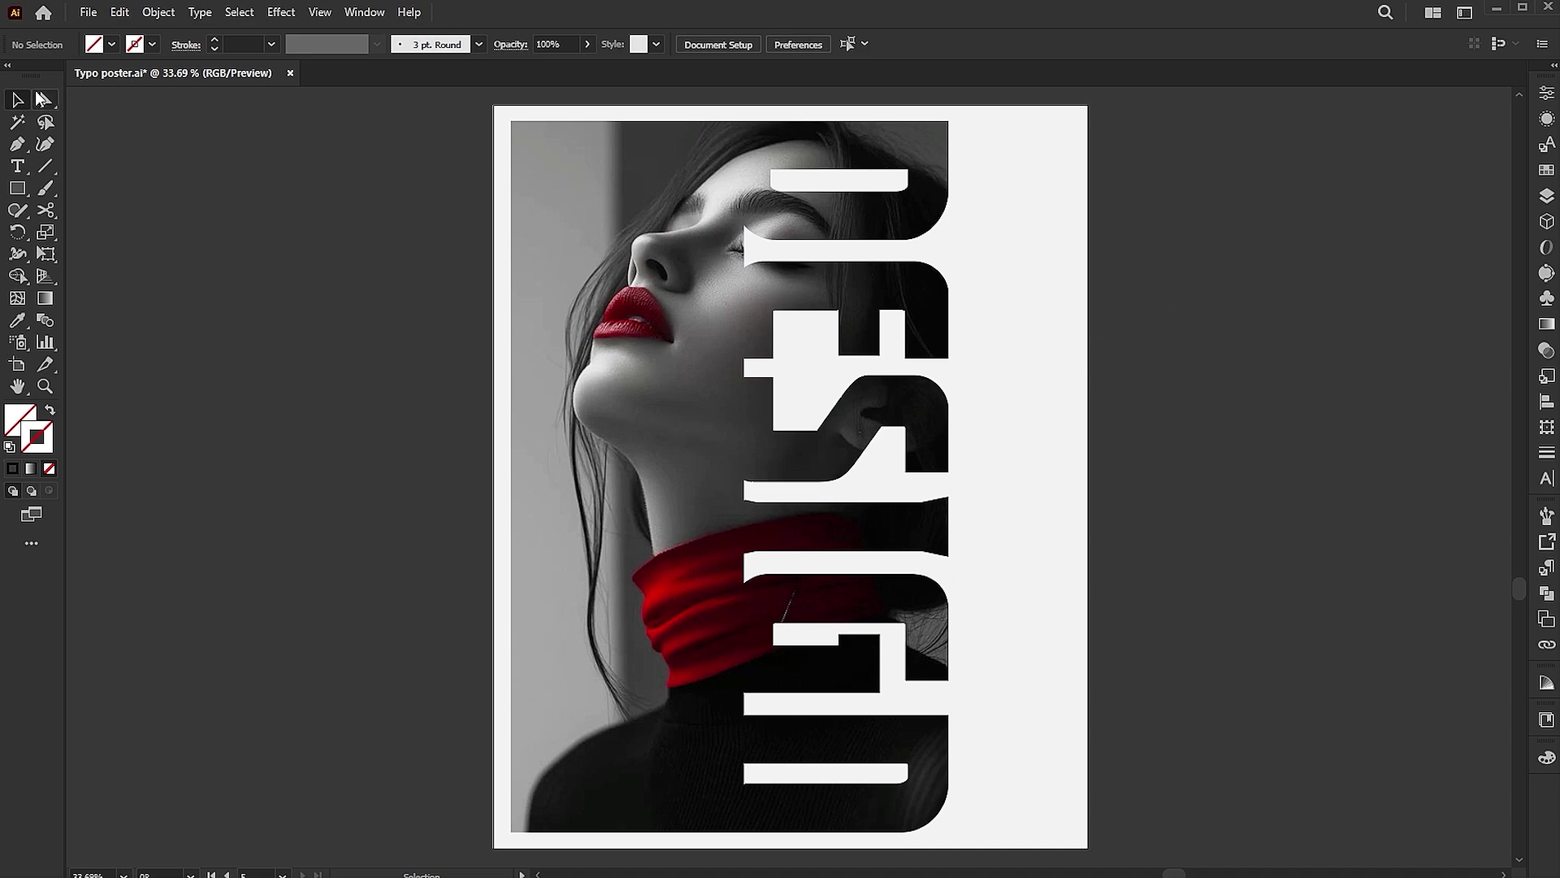
Round the two outer corners on the left side of the clipping shape.
click(510, 121)
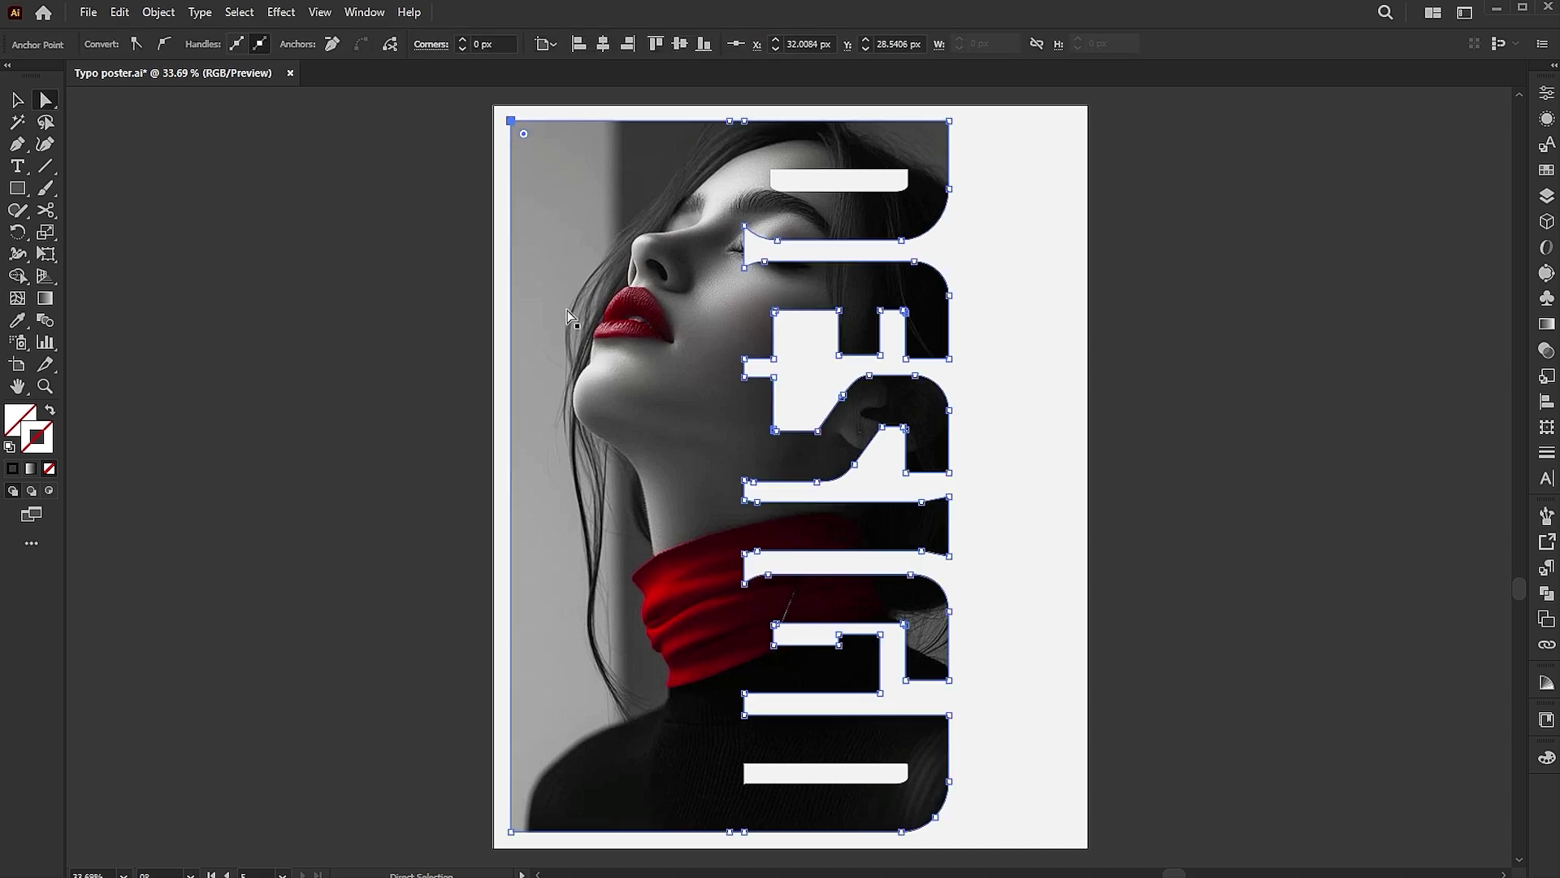
shift+click(511, 831)
mouse_move(526, 823)
mouse_down()
mouse_move(553, 815)
mouse_move(534, 809)
mouse_up()
key(v)
click(1250, 396)
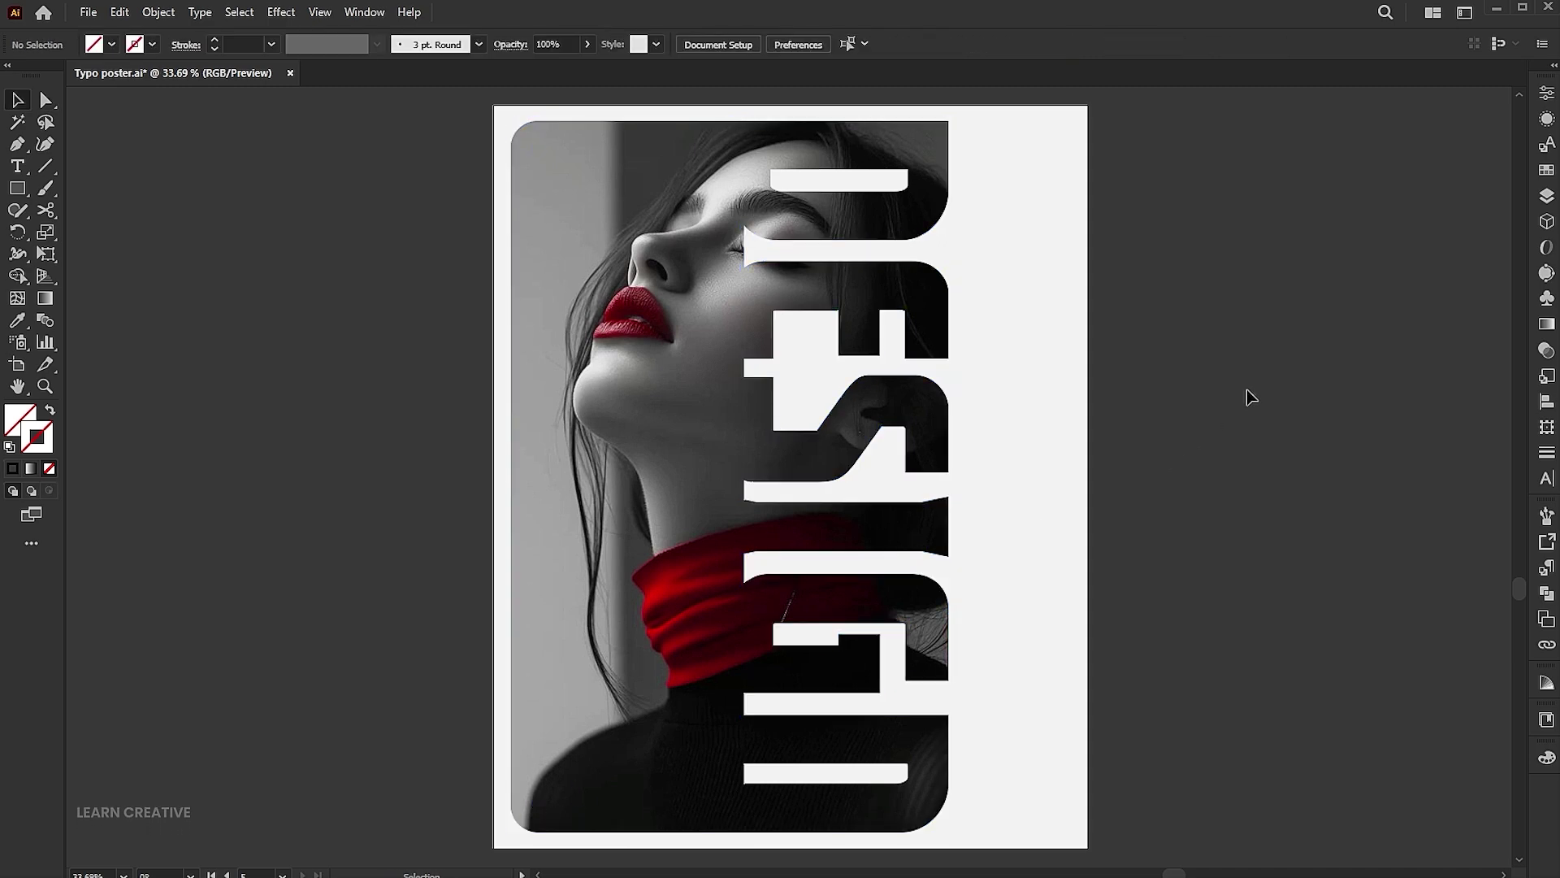
Paste the copied DESIGN lettering in front and give it a white Outer Glow with Screen mode, 50% opacity and 15 px blur.
click(120, 12)
click(156, 146)
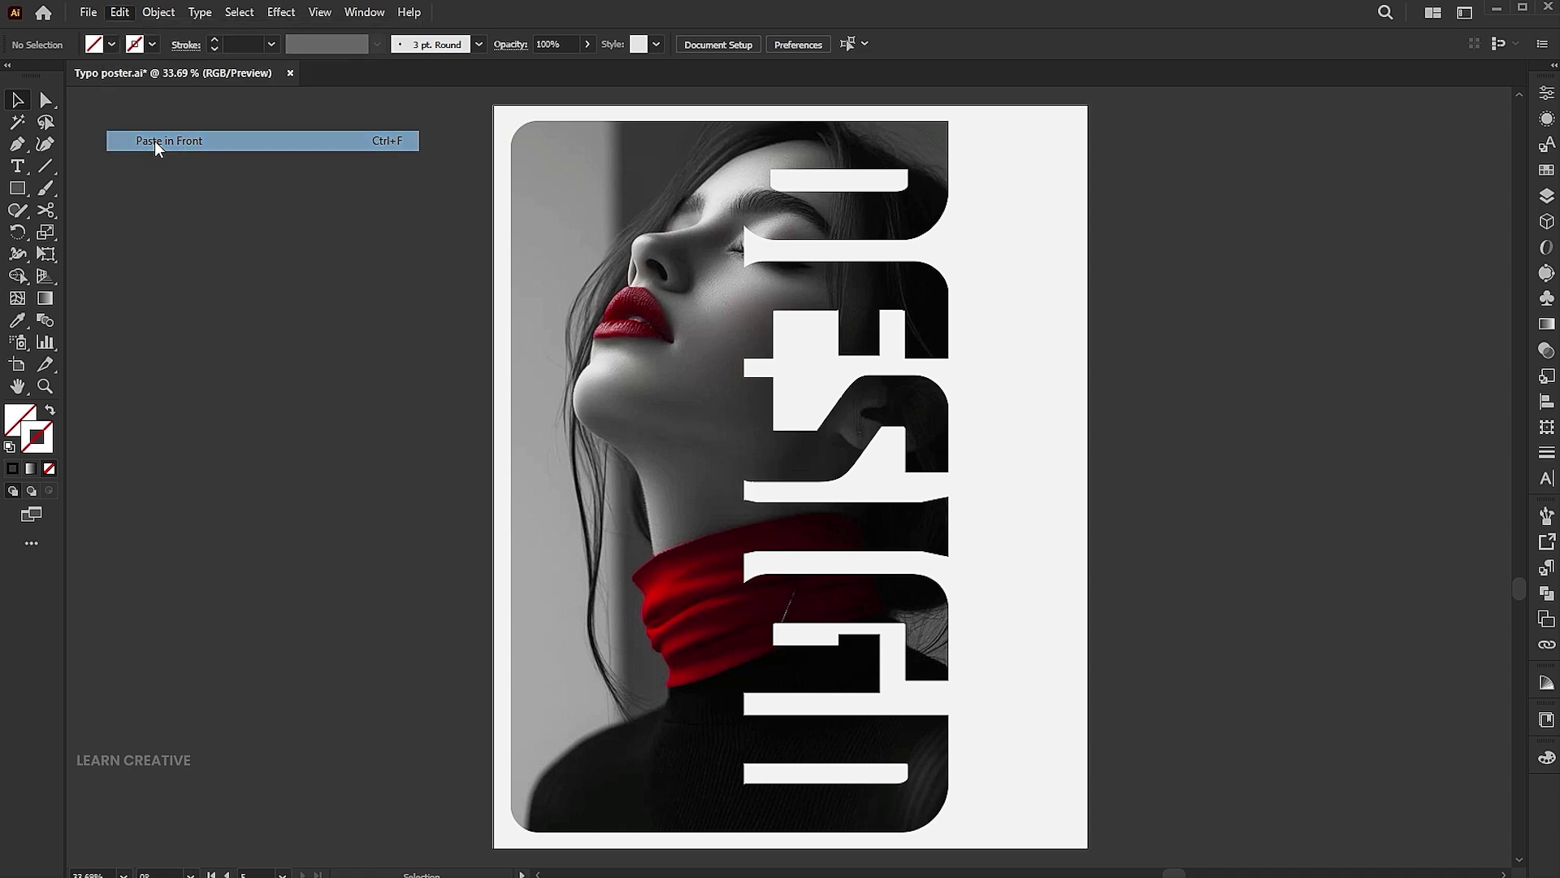
click(281, 12)
mouse_move(422, 219)
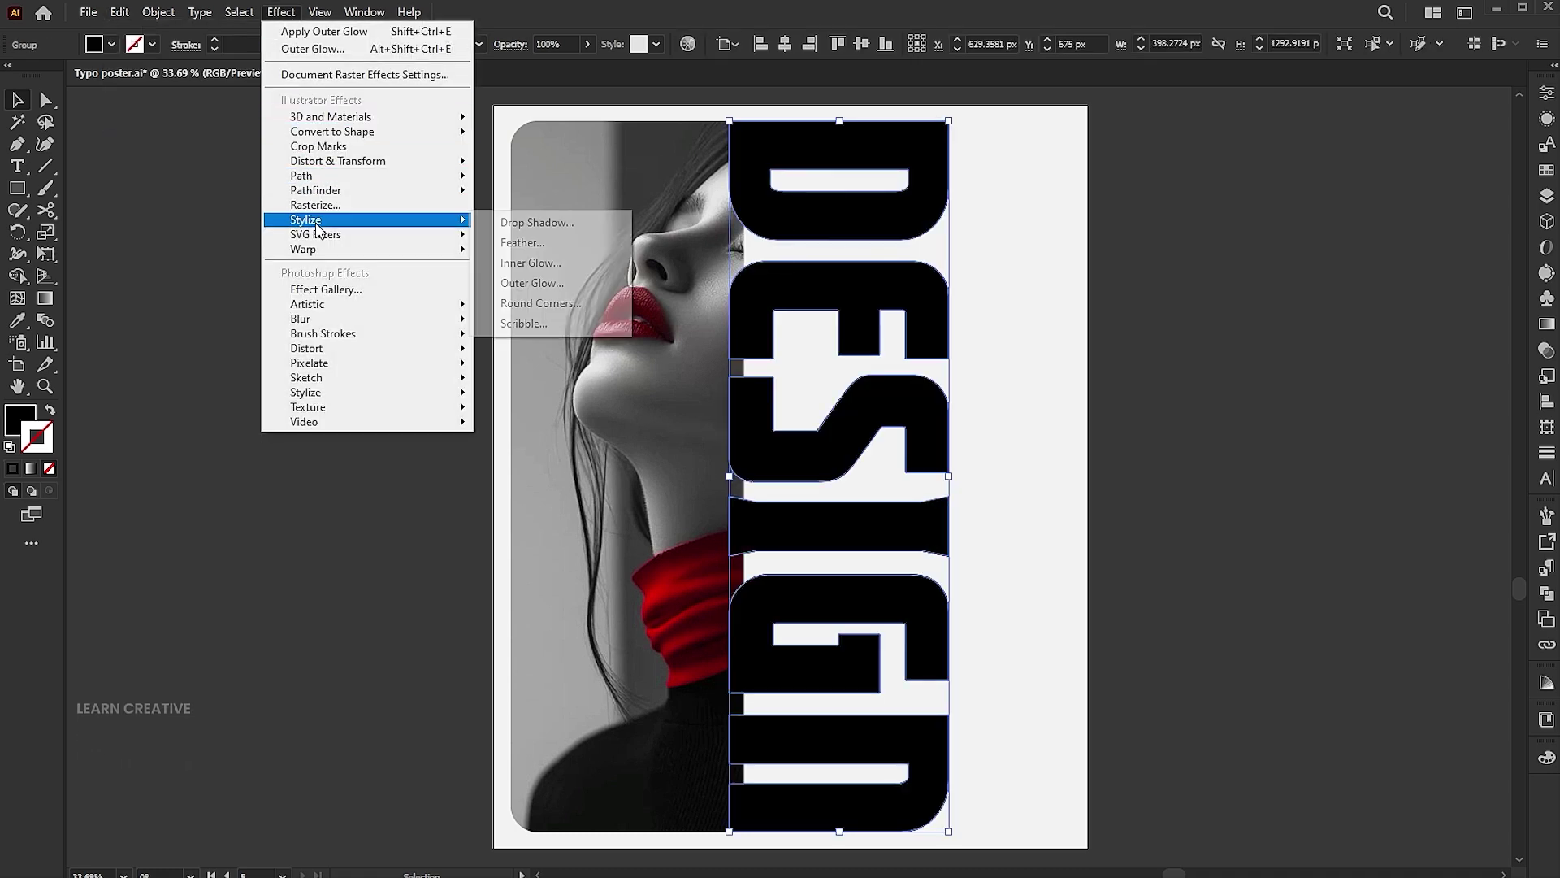
click(532, 283)
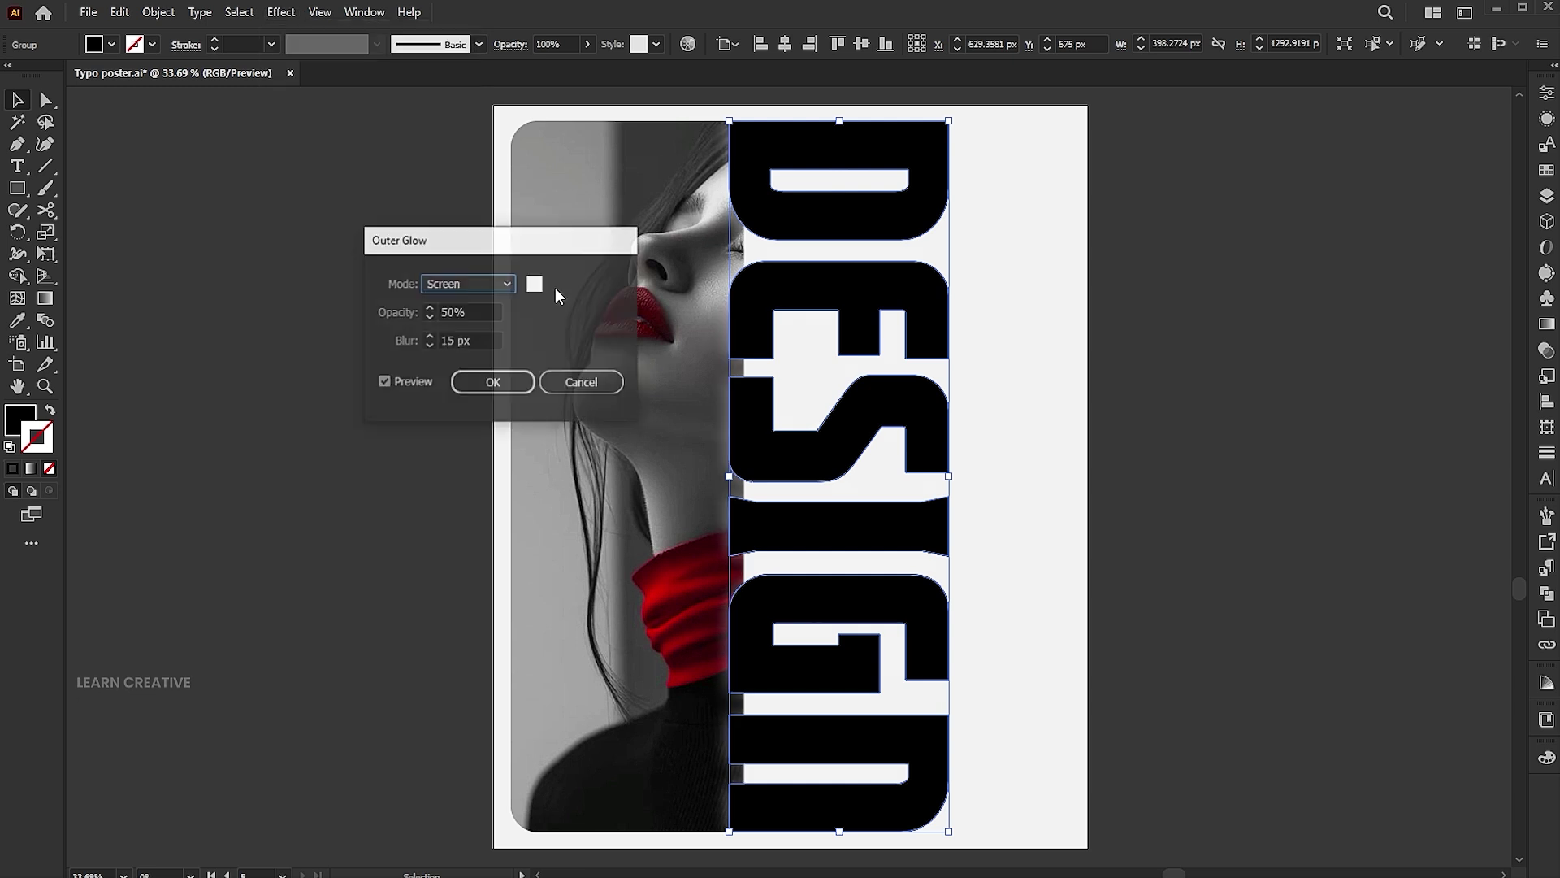
click(504, 285)
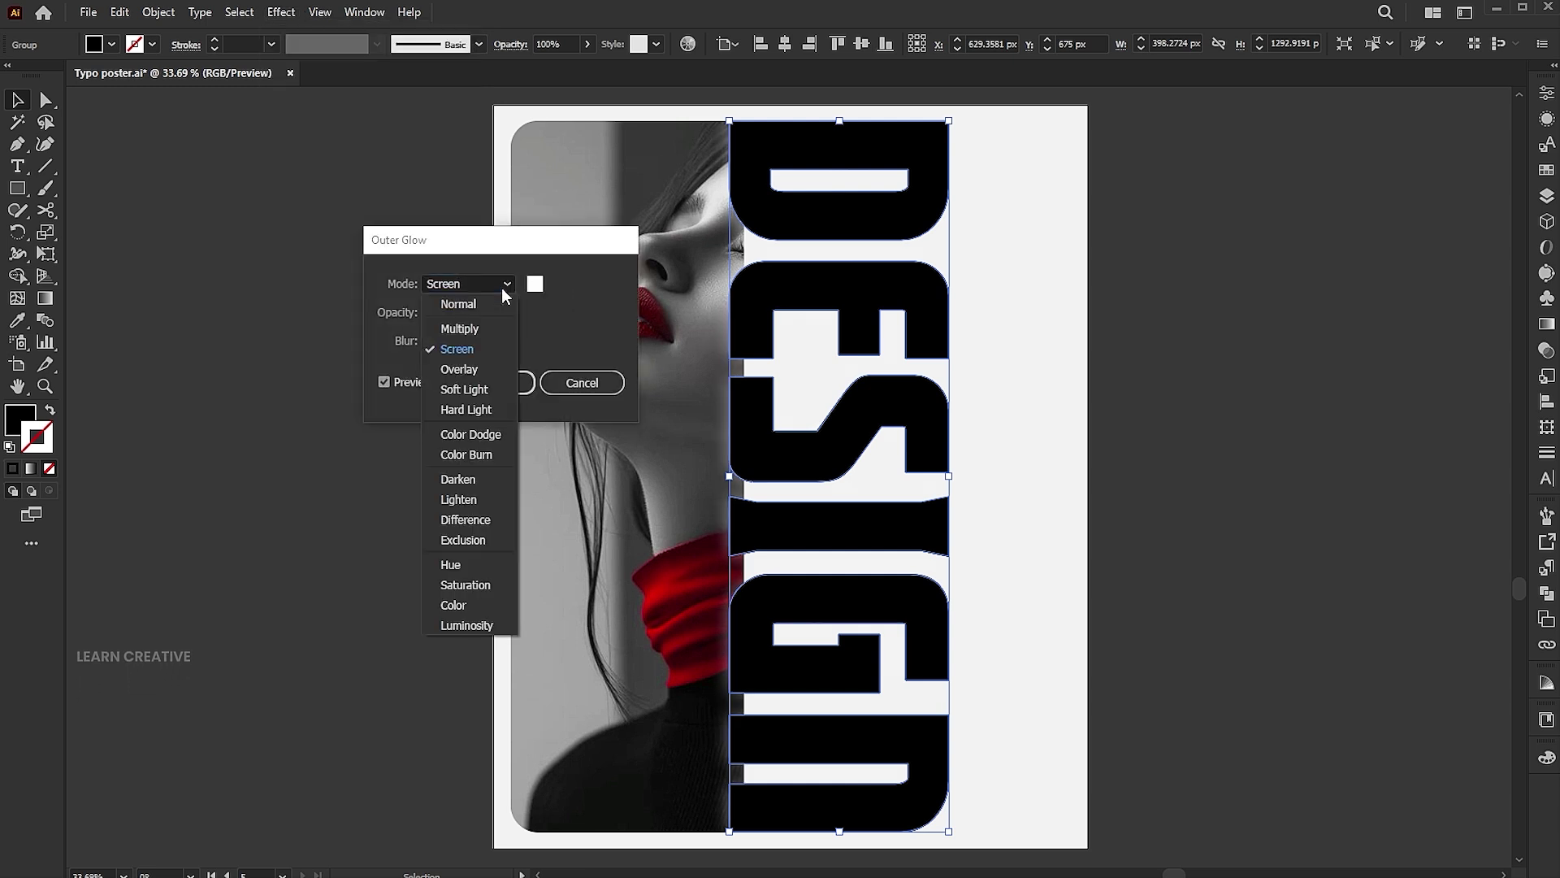
click(482, 349)
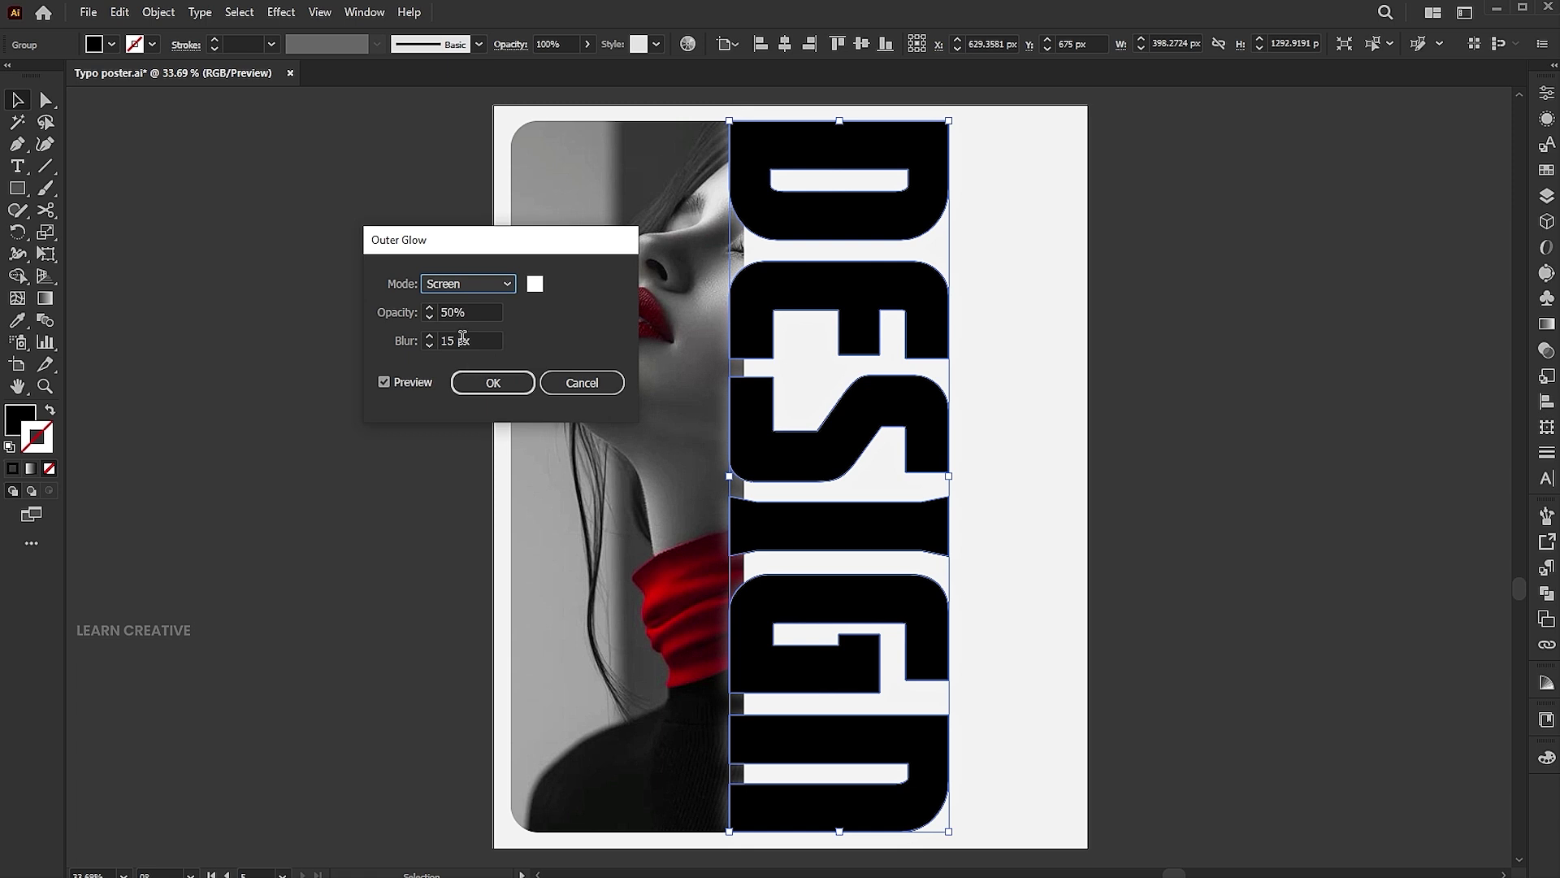
click(488, 382)
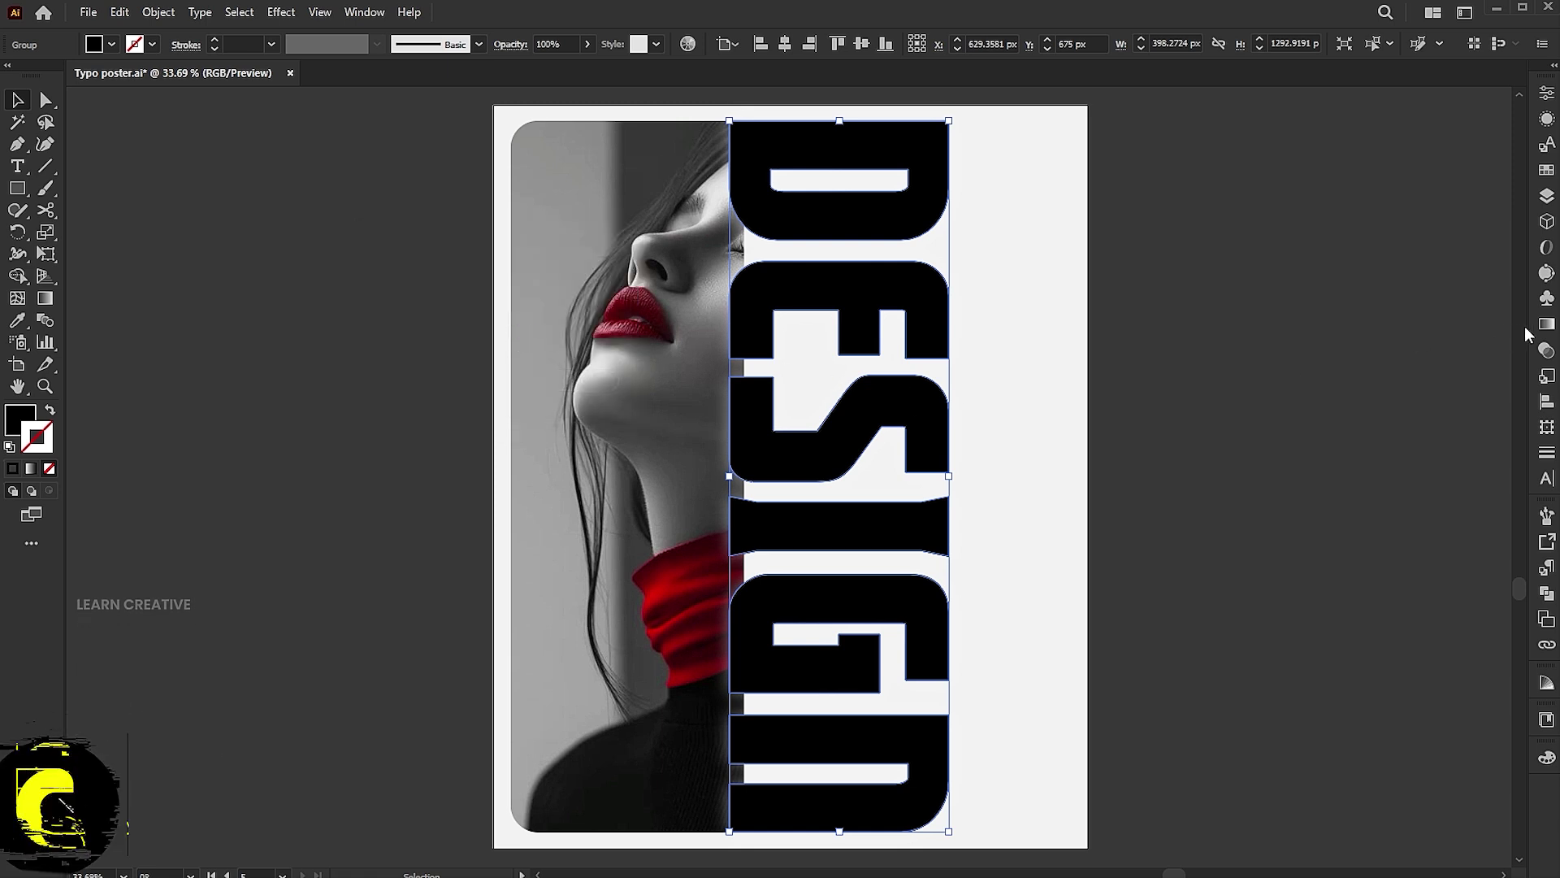
Set the pasted DESIGN lettering's blend mode to Lighten.
click(1547, 349)
click(1360, 113)
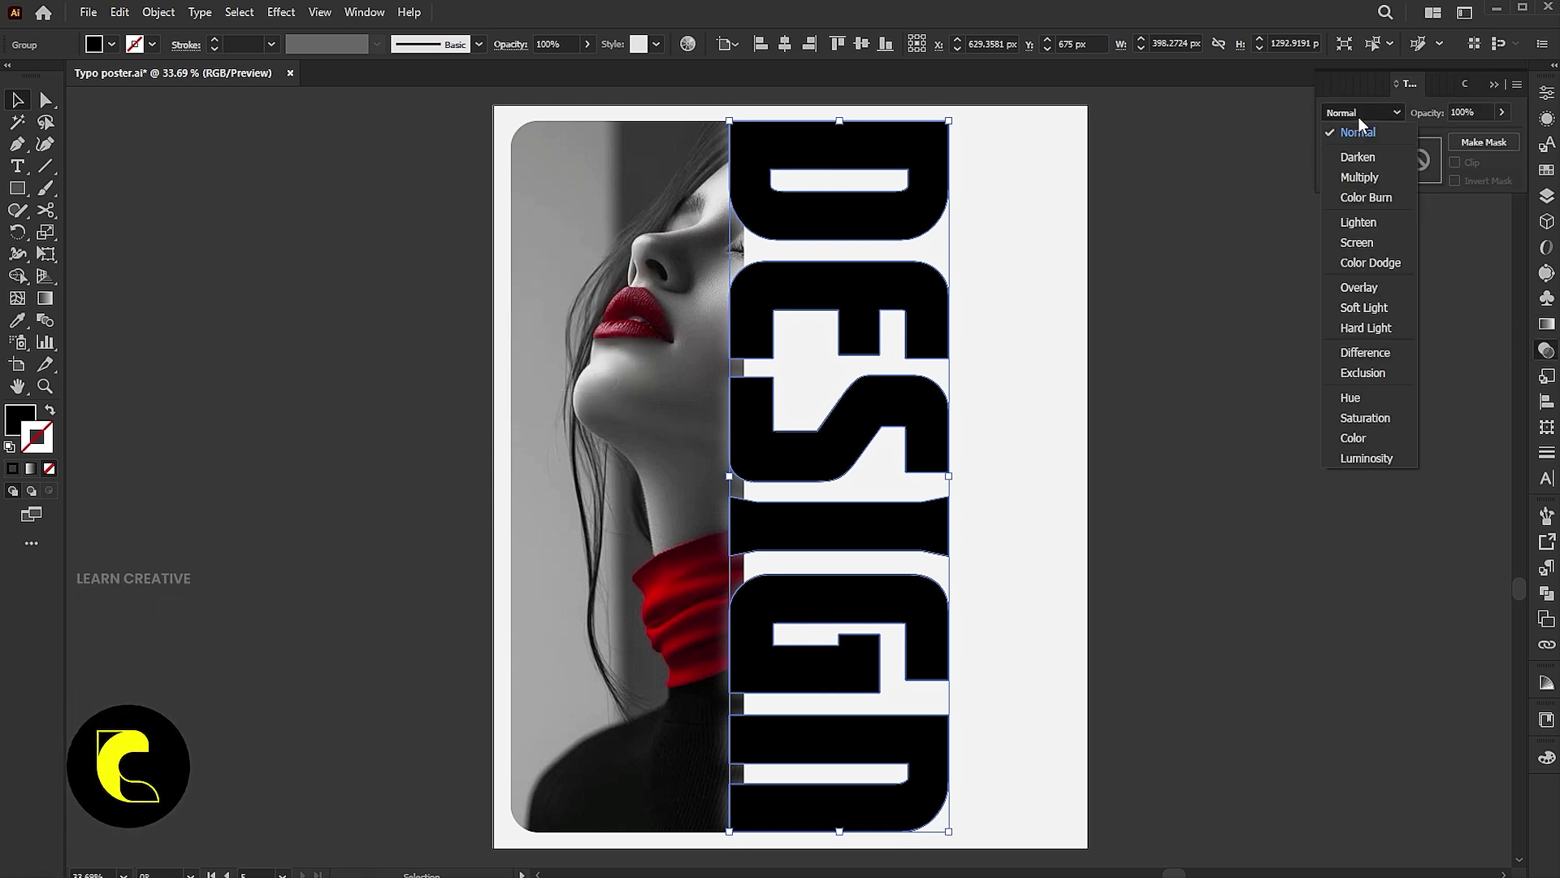
click(1352, 222)
click(1224, 367)
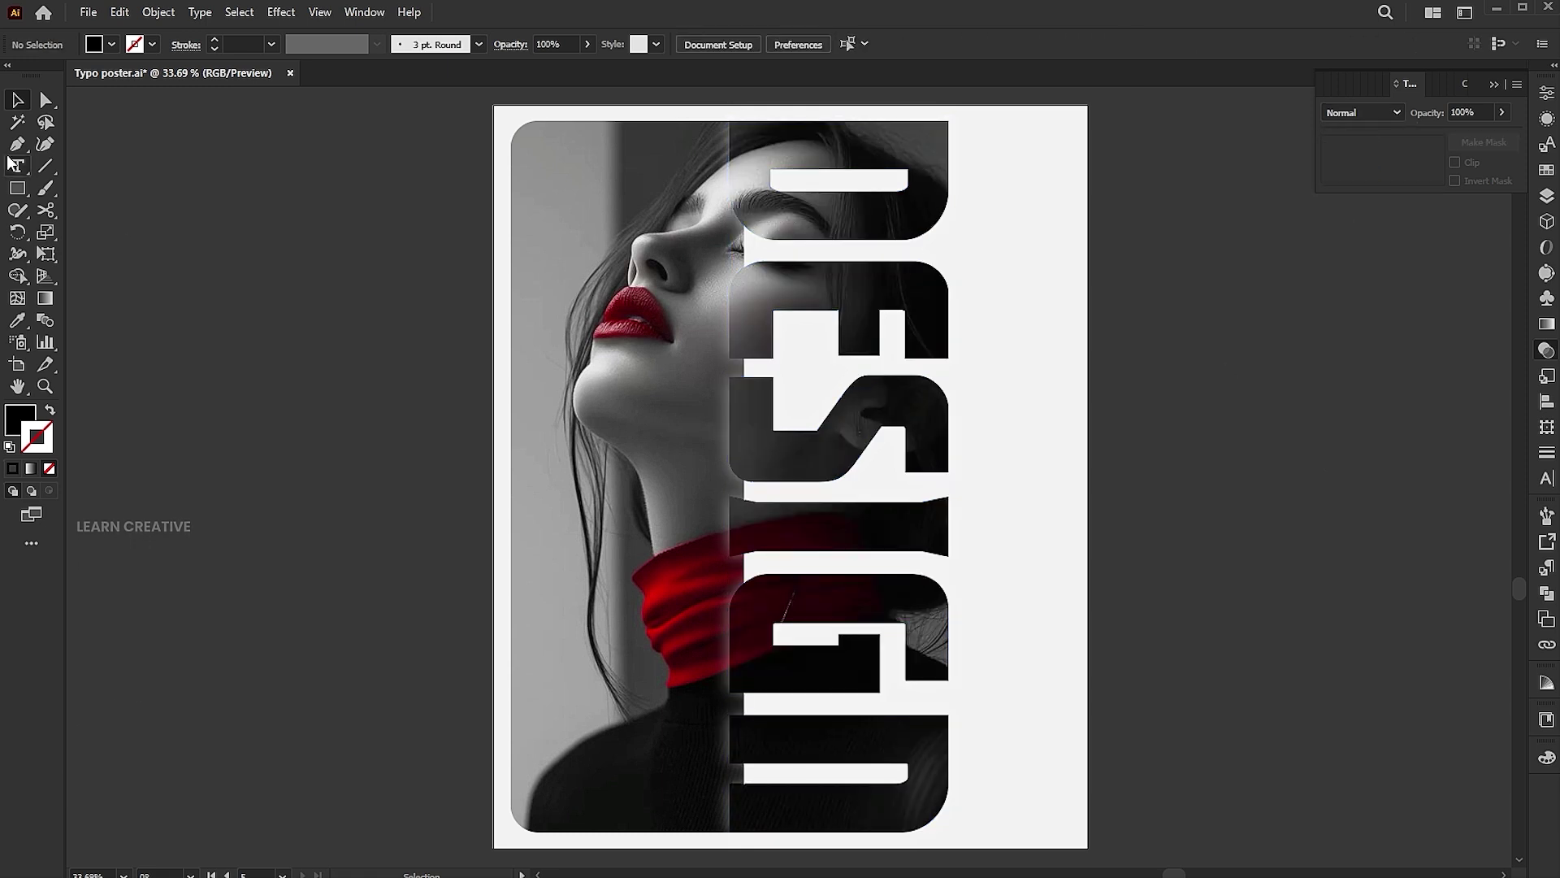
Enlarge the portrait inside the clipping mask and reposition it so the lips and closed eye fill the shape's upper half.
click(46, 99)
click(547, 293)
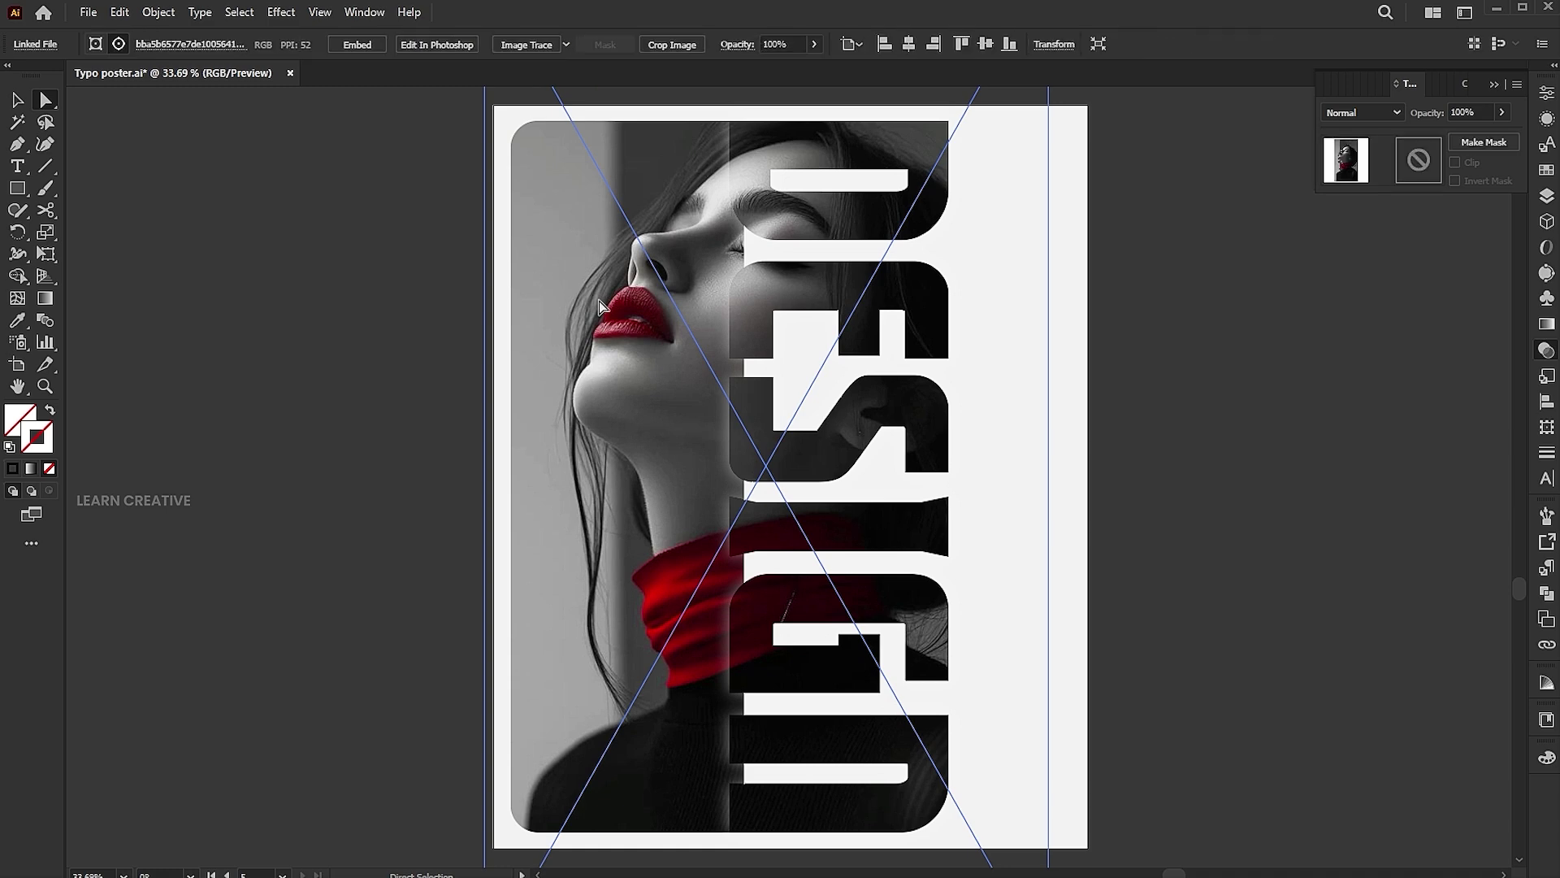
key(v)
drag(1054, 473, 1181, 463)
key(a)
drag(598, 341, 604, 488)
key(v)
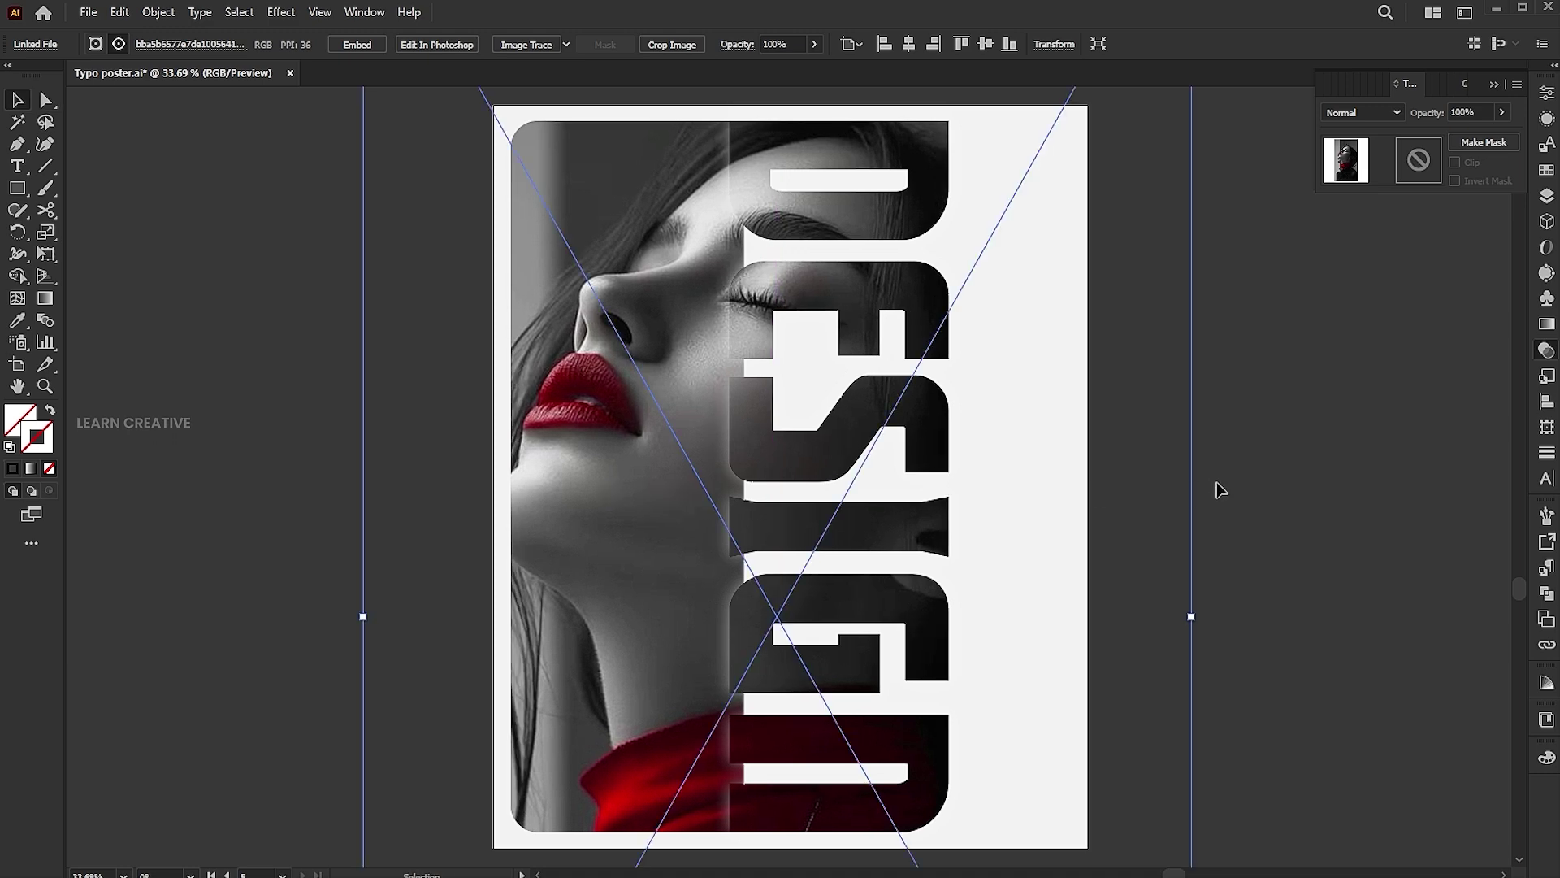
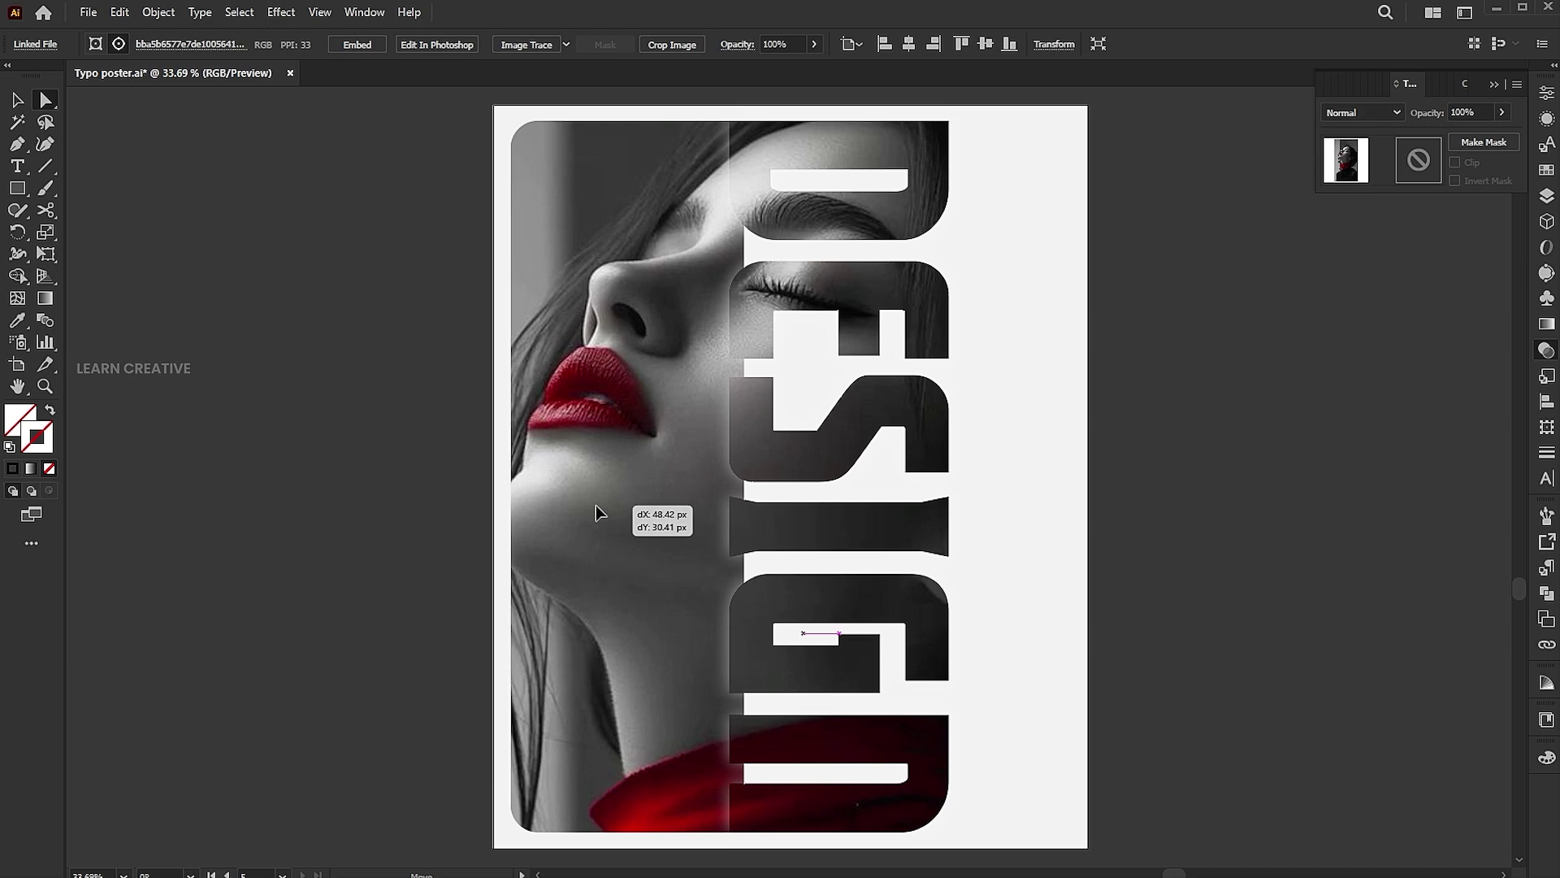
click(1352, 370)
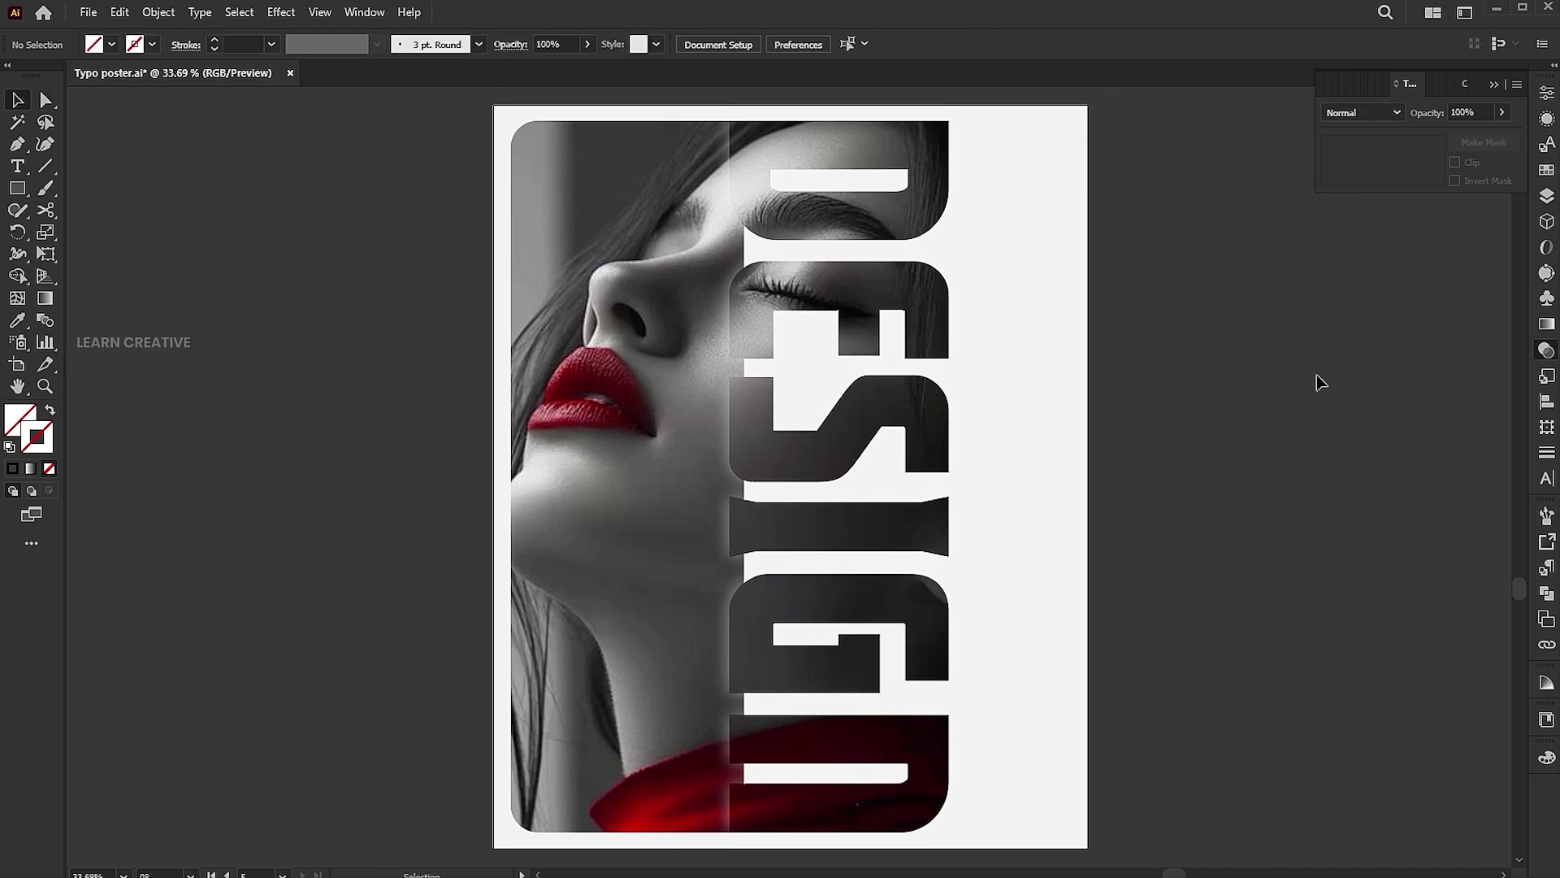
Add the text BY in FTY STRATEGYCIDE NCV to the right of the lettering and scale it to about 105.55 pt.
scroll(1316, 373, up, 1)
key(t)
key(a)
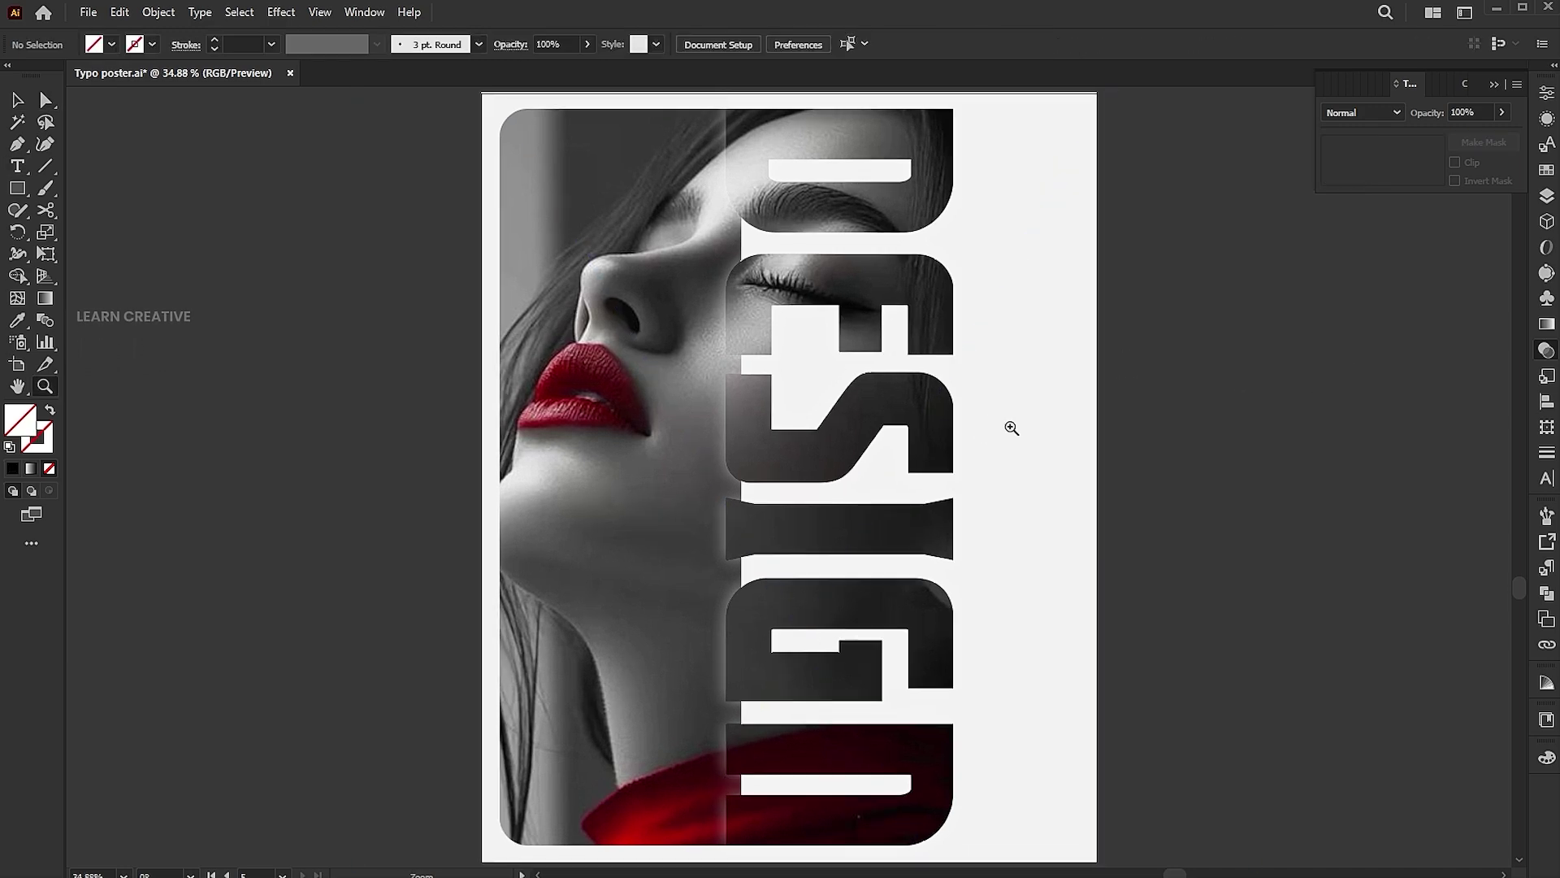
scroll(999, 429, down, 1)
key(v)
key(t)
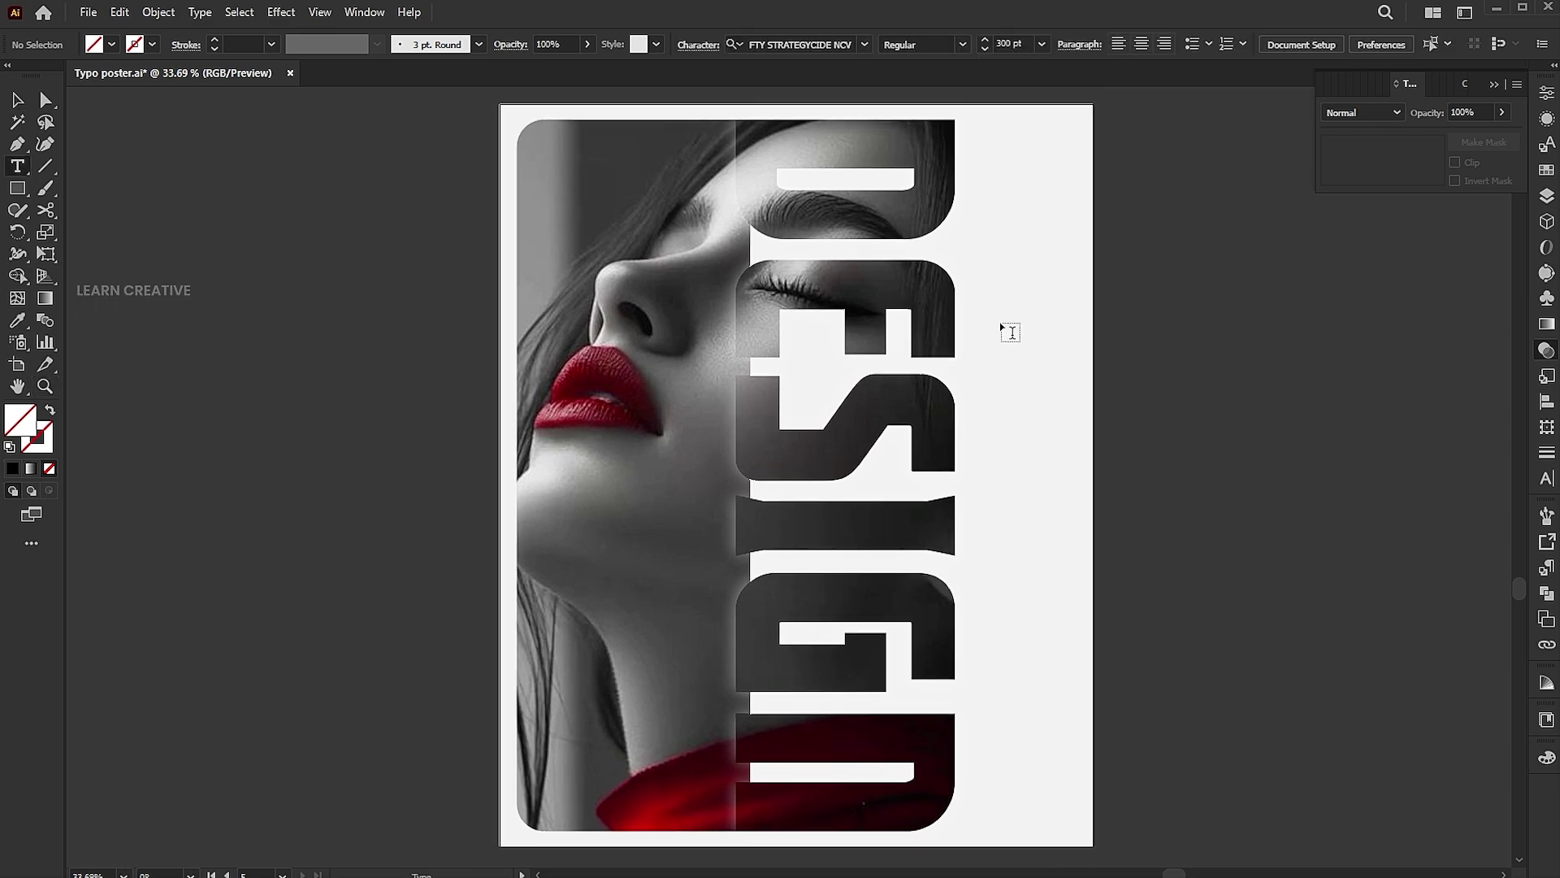
click(1001, 322)
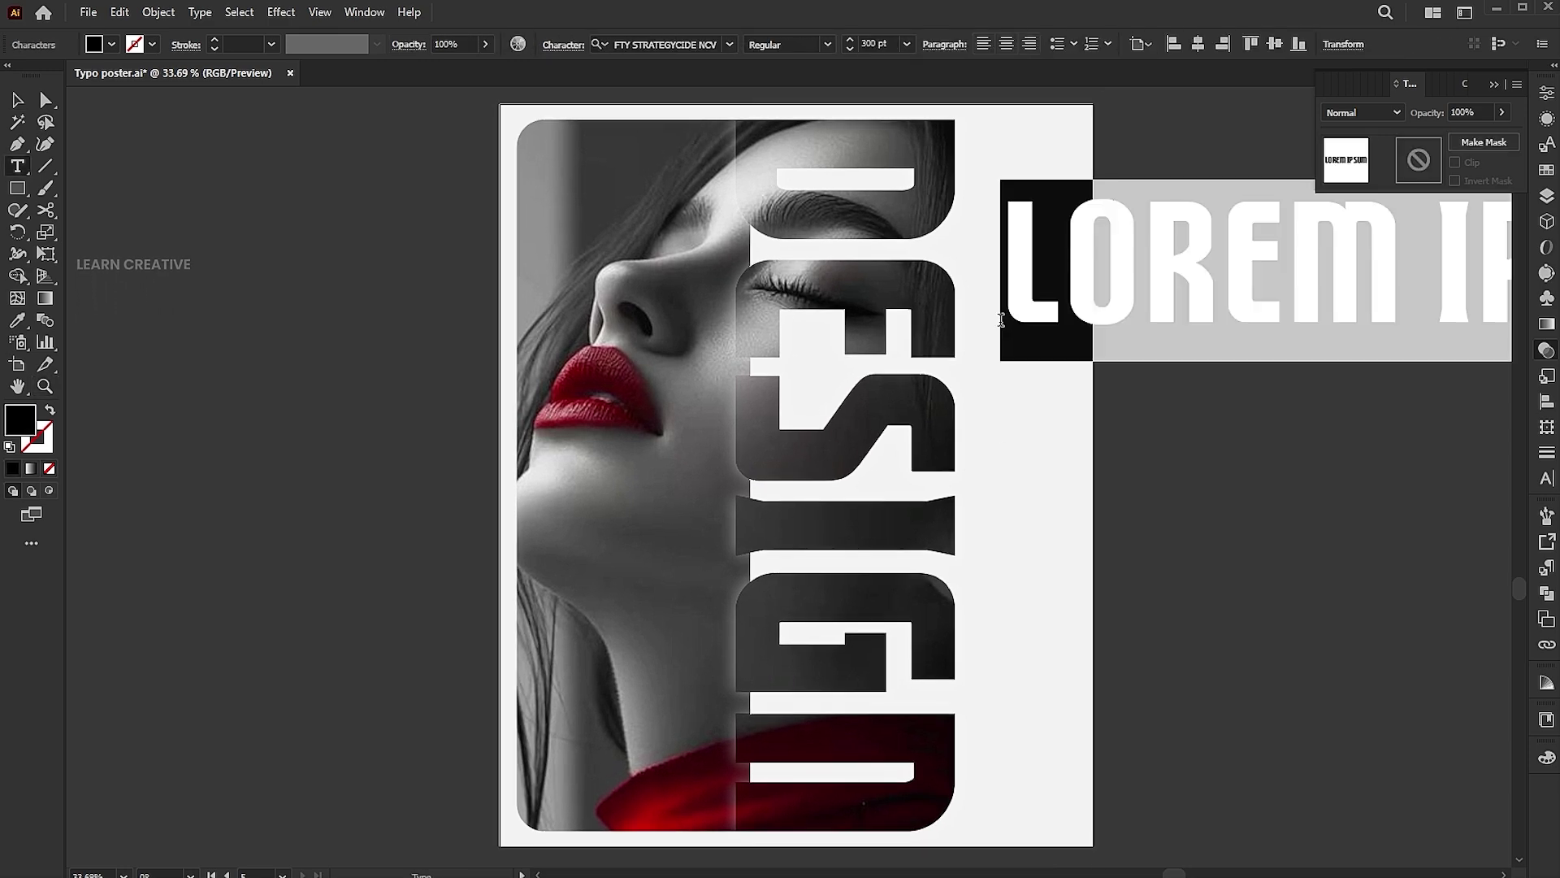
text(BY)
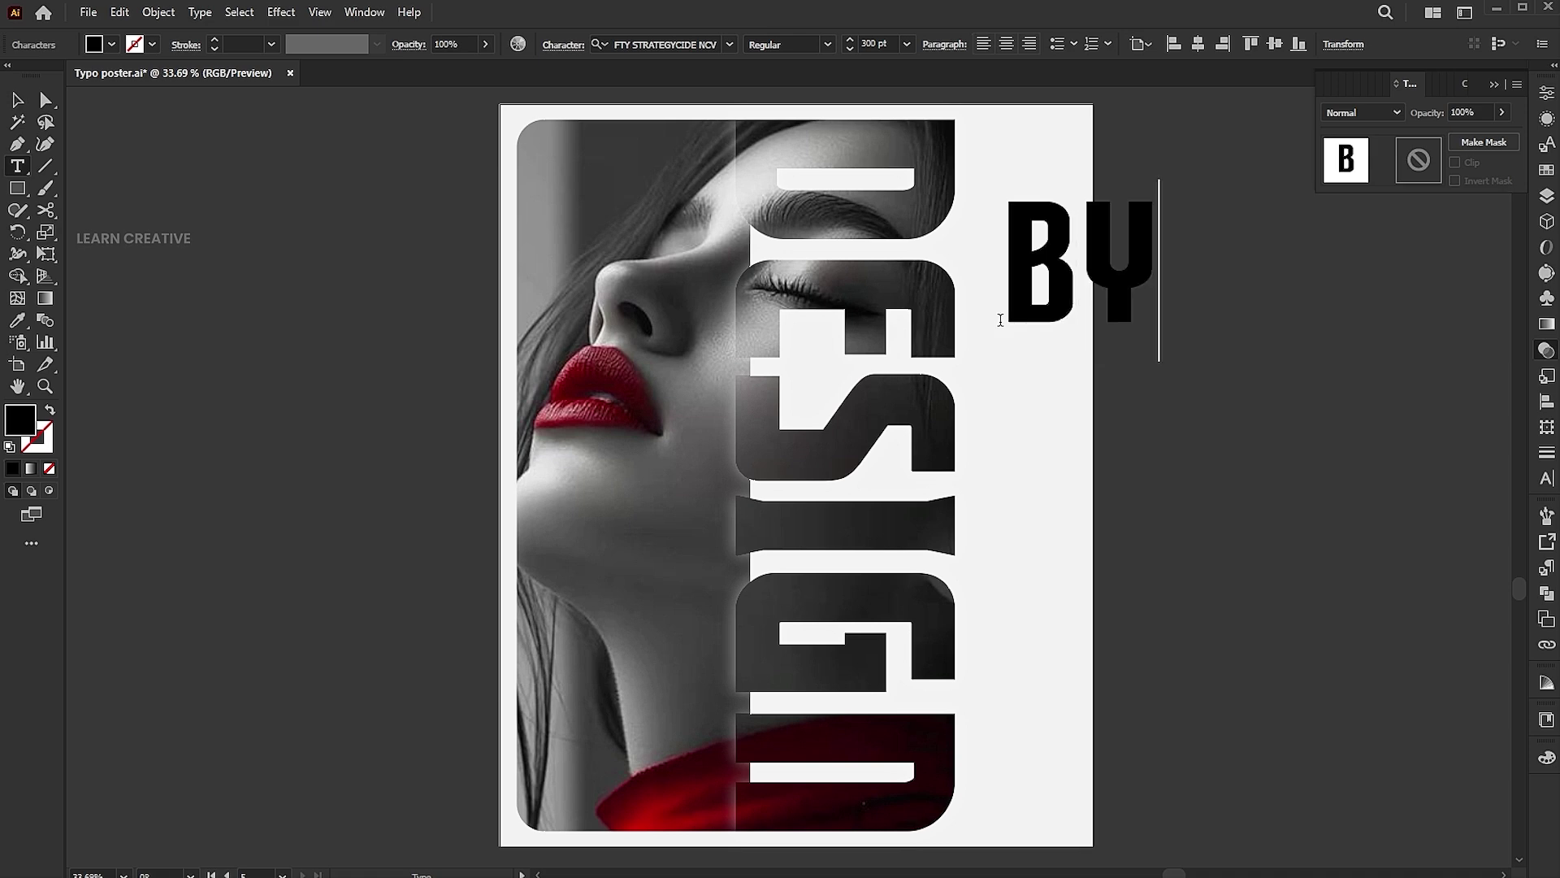
key(Escape)
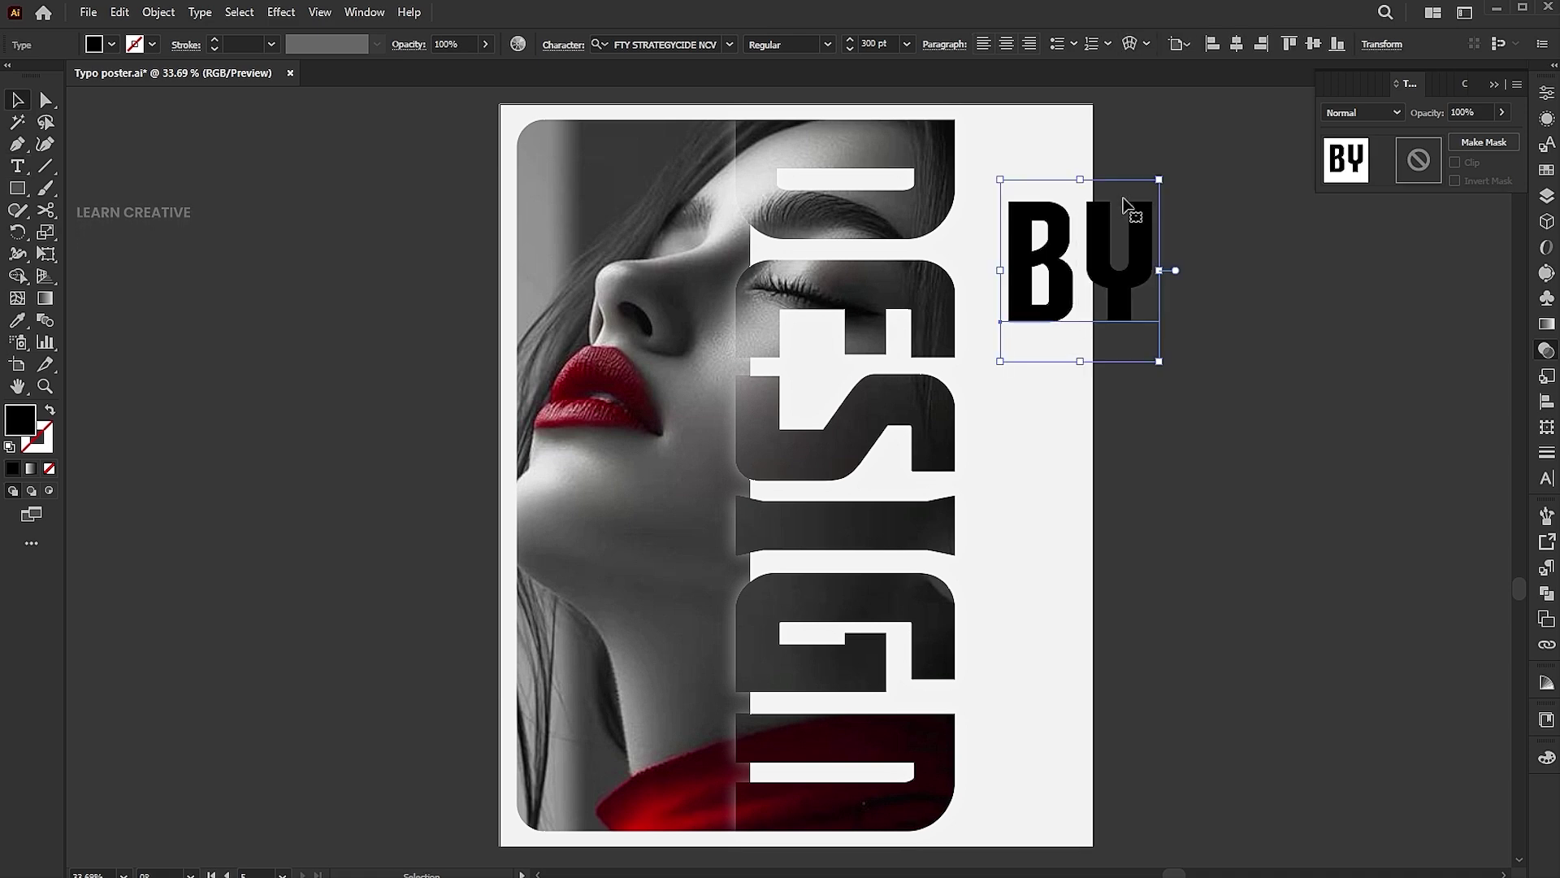
drag(1159, 176, 1066, 219)
Duplicate the BY text directly below and replace the copy's wording with LEARN CREATIVE.
drag(1028, 325, 1017, 398)
double_click(1017, 398)
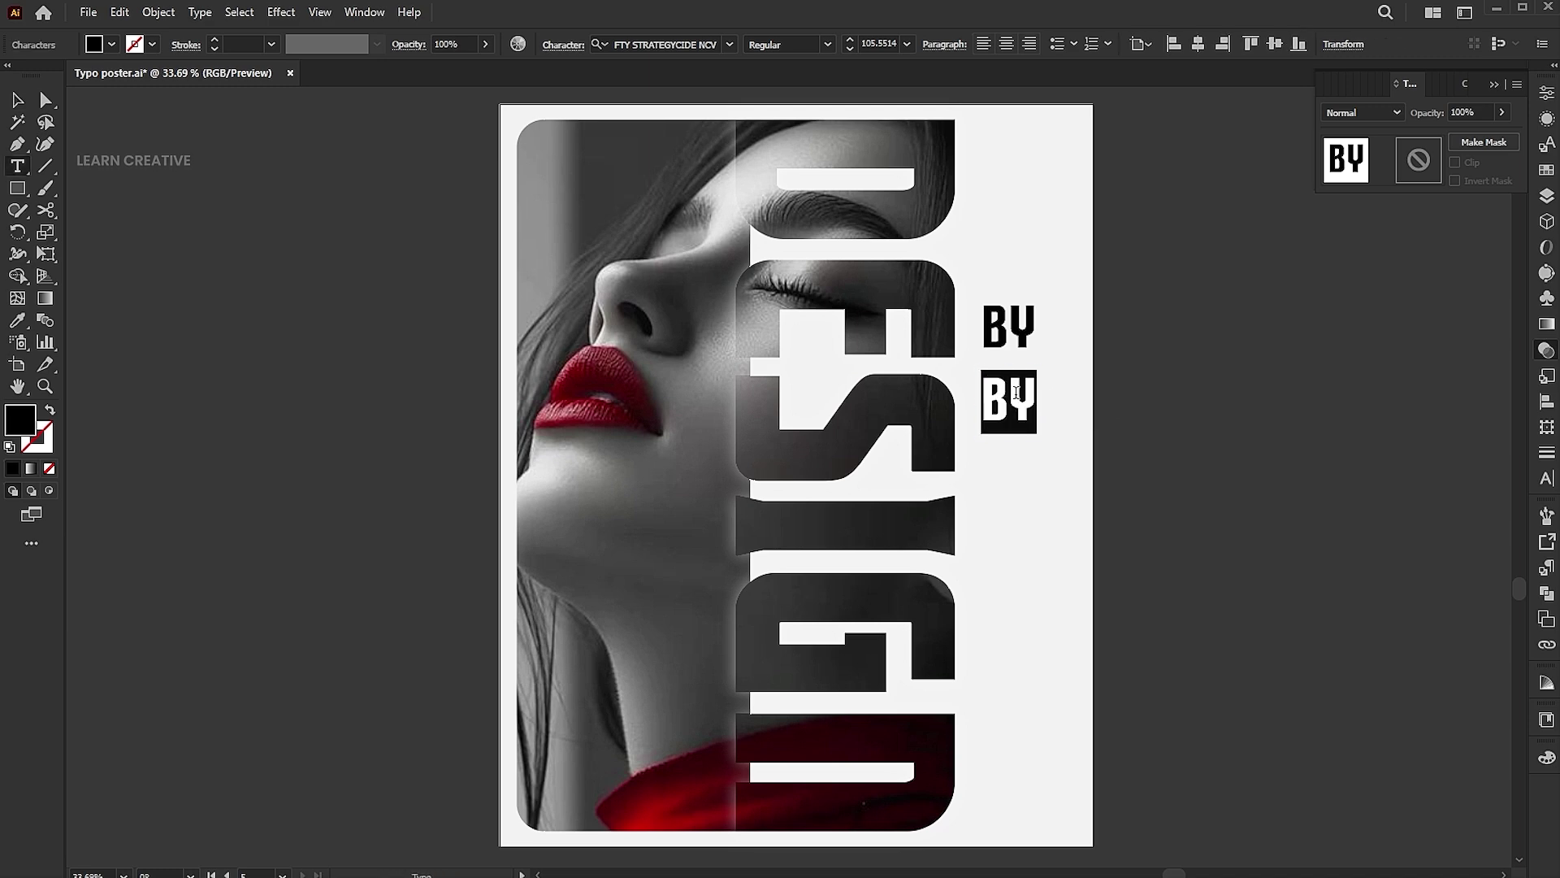
text(LEARN CREATIVE)
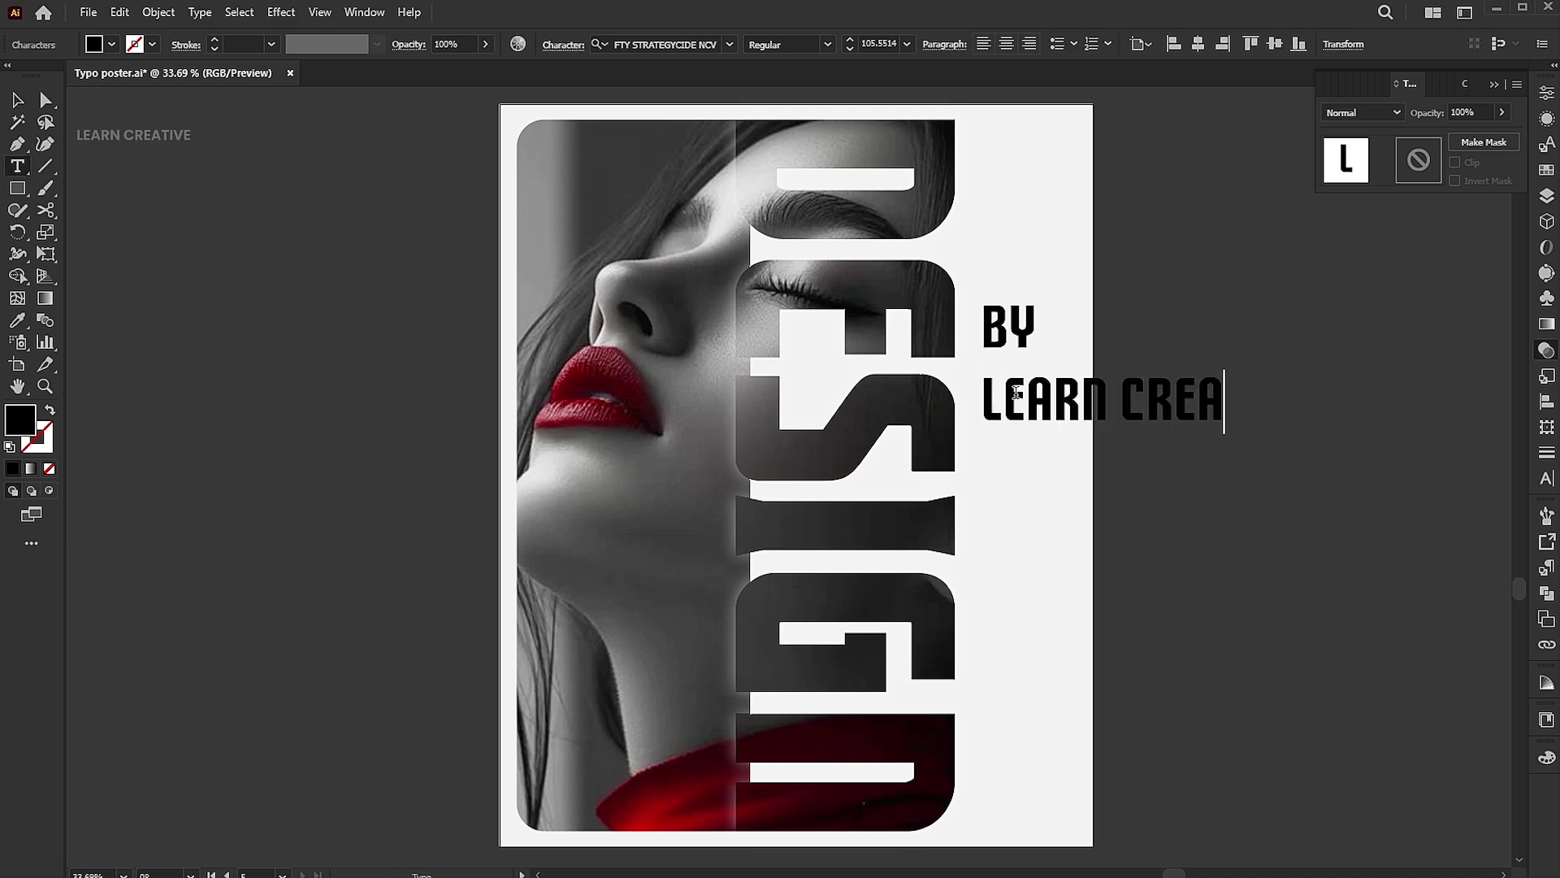
key(Escape)
Change the BY text's font to Gotham Light.
click(1019, 336)
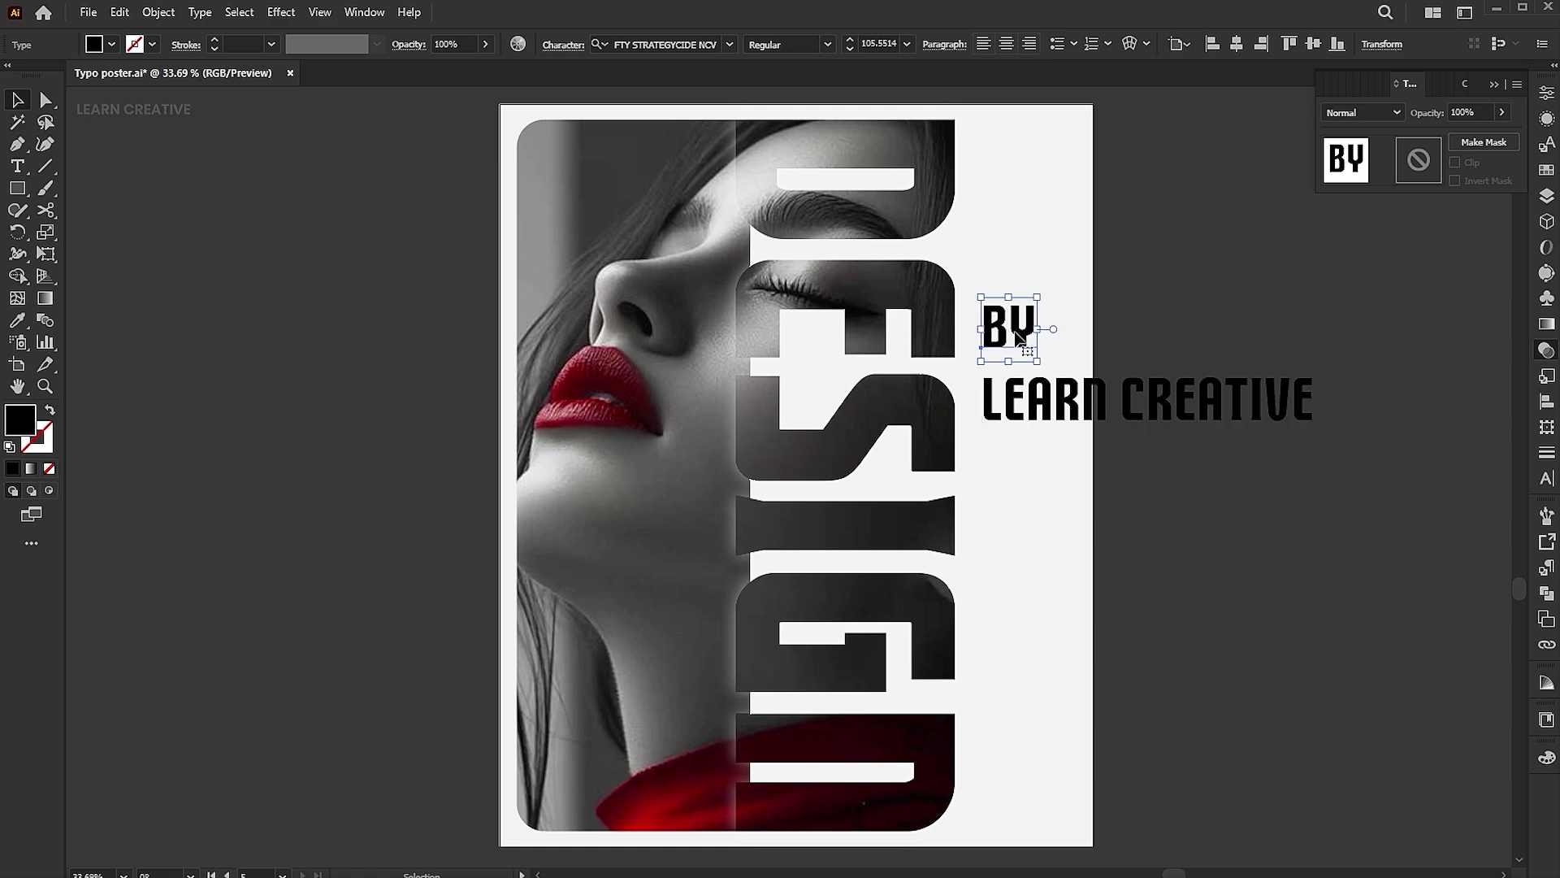
click(702, 44)
text(gaham)
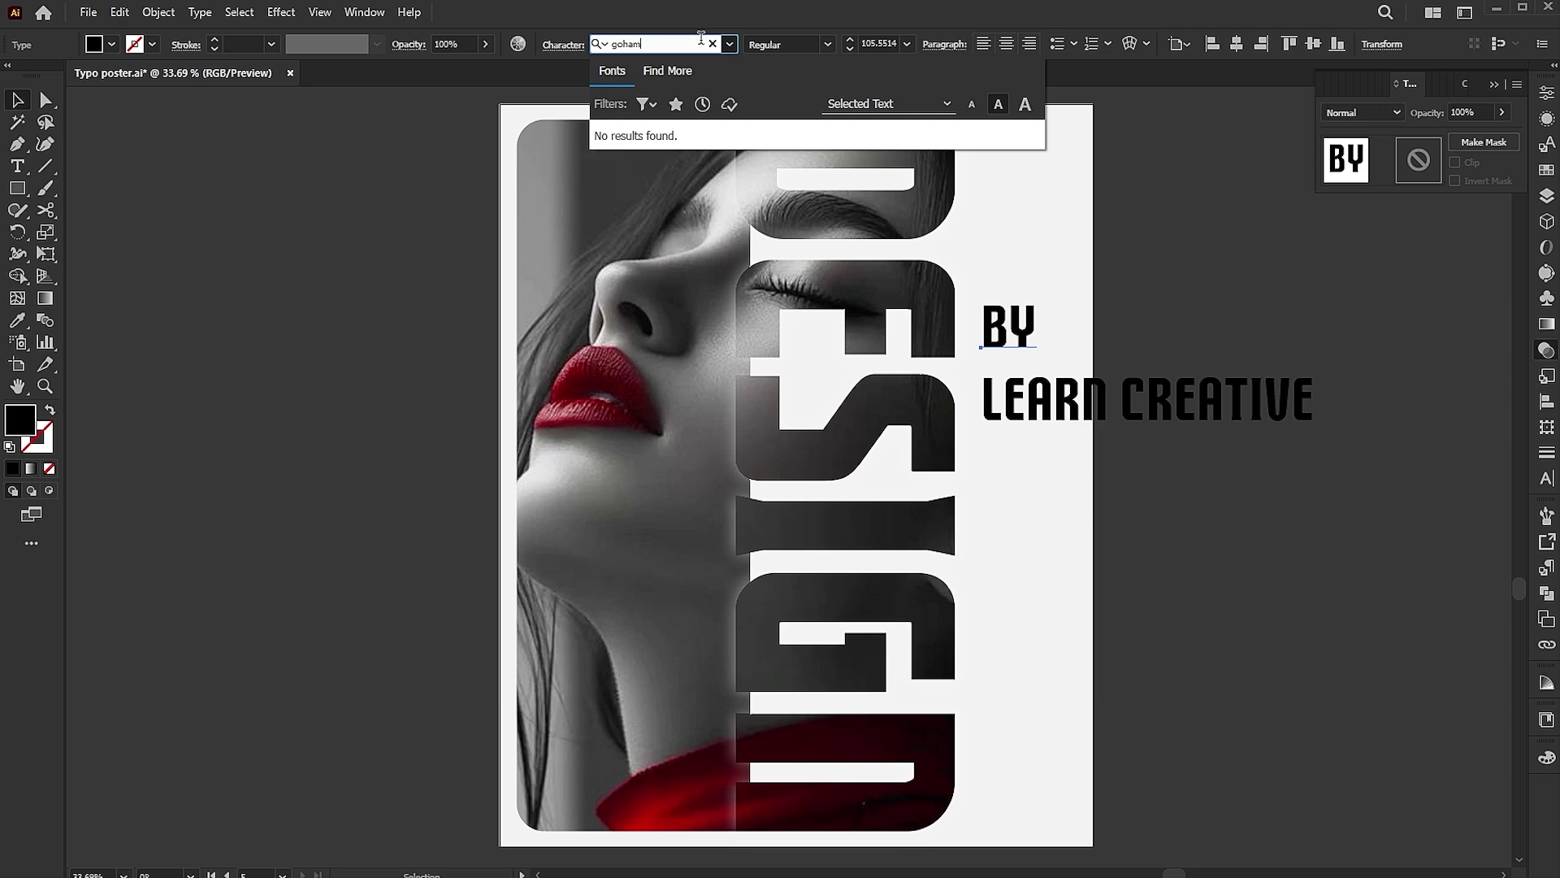
text(gotha)
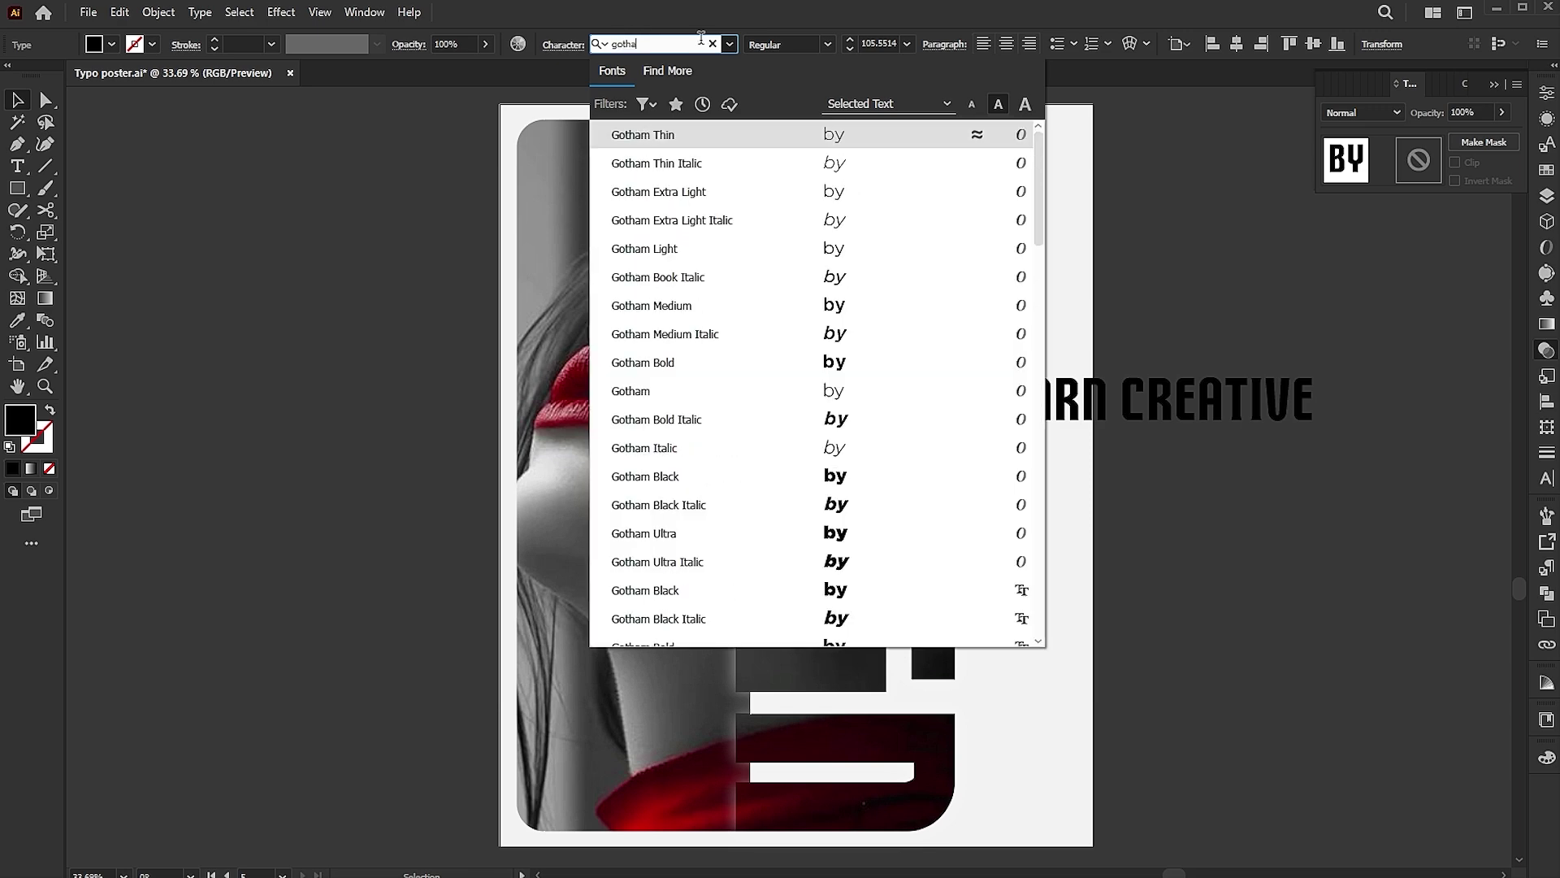
click(826, 249)
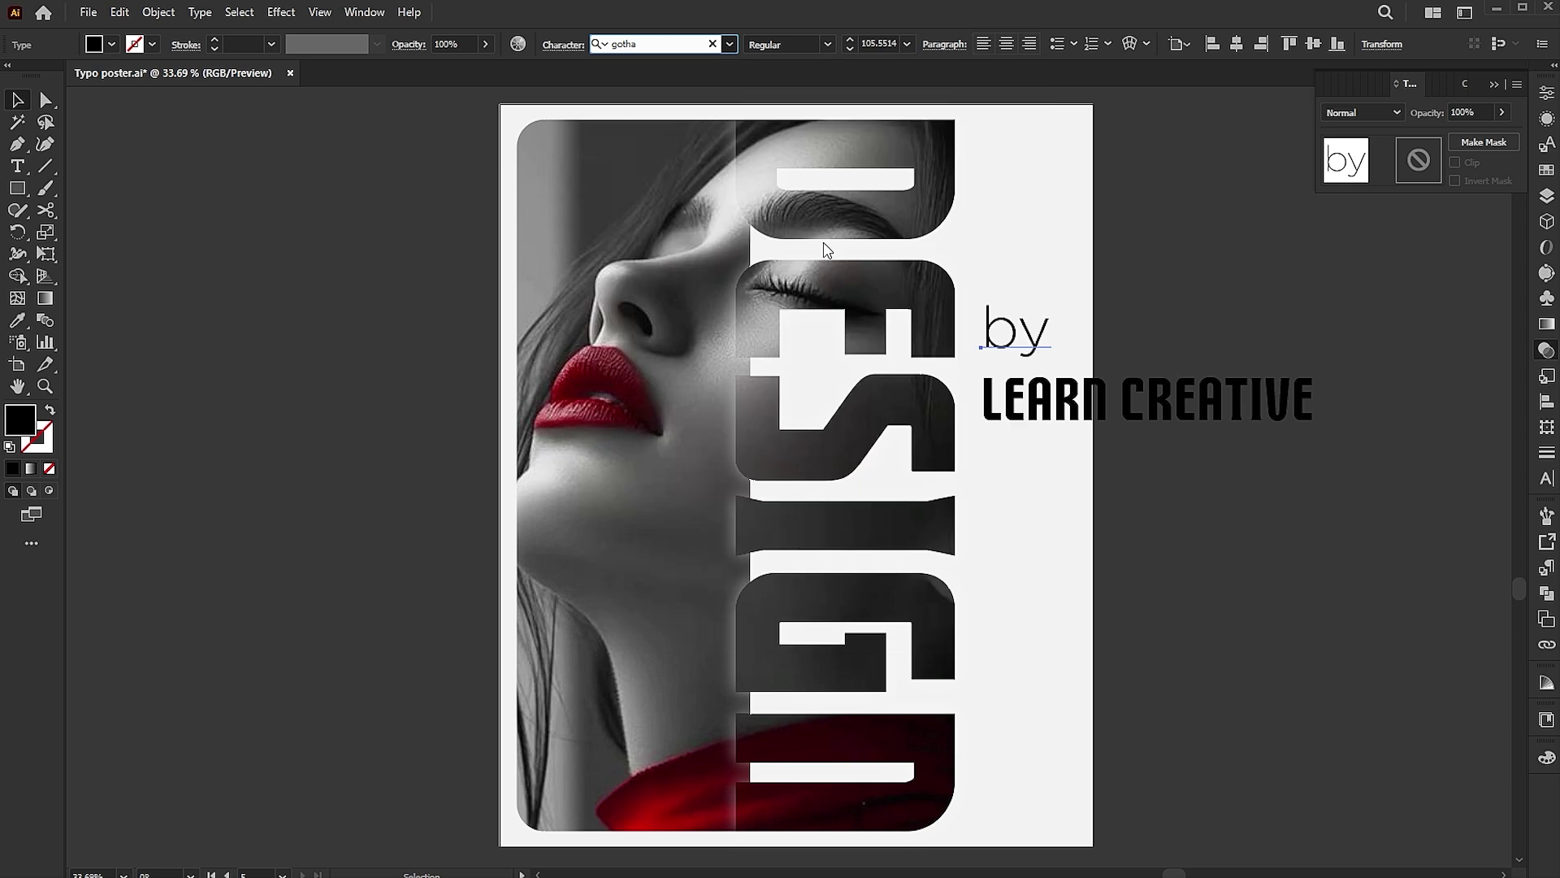
Convert the "by" text to uppercase and append a colon so it reads "BY:".
click(205, 15)
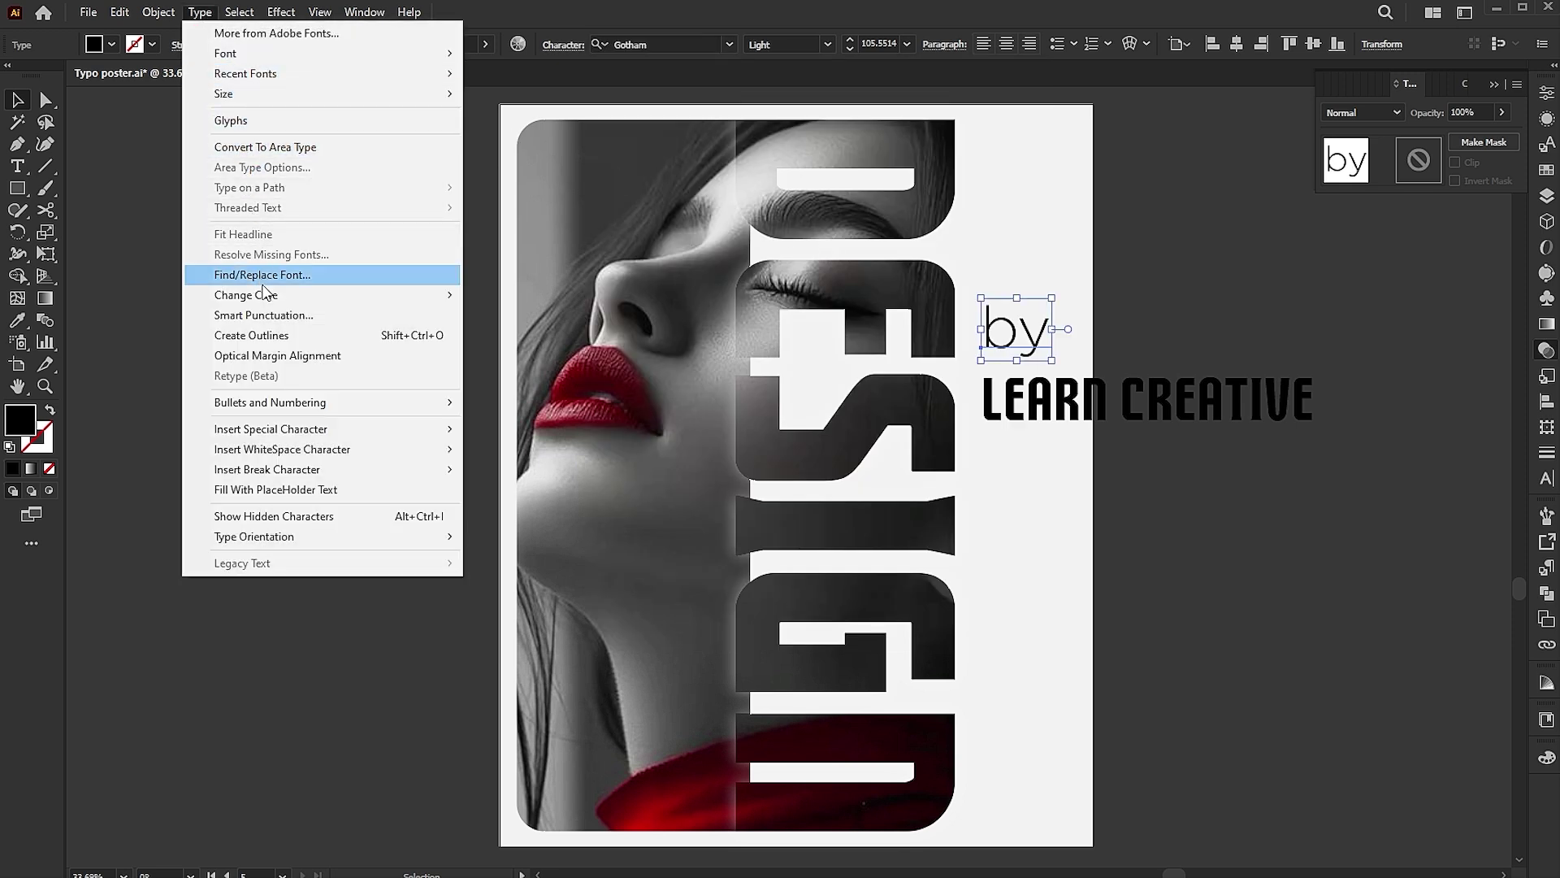
mouse_move(439, 296)
click(545, 299)
double_click(1053, 329)
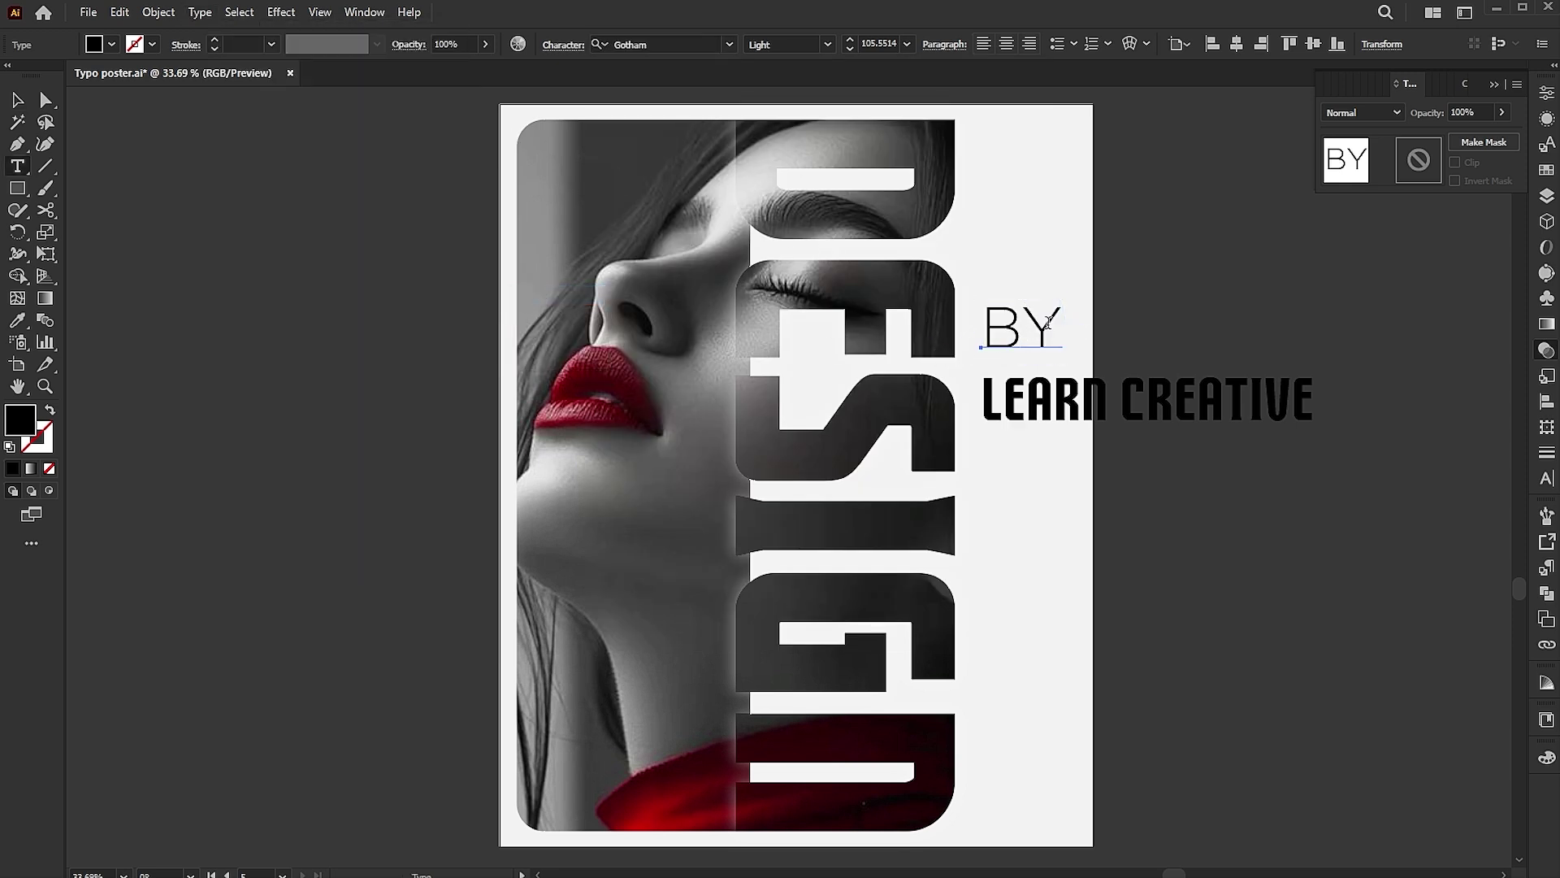
text({)
key(BackSpace)
text(:v)
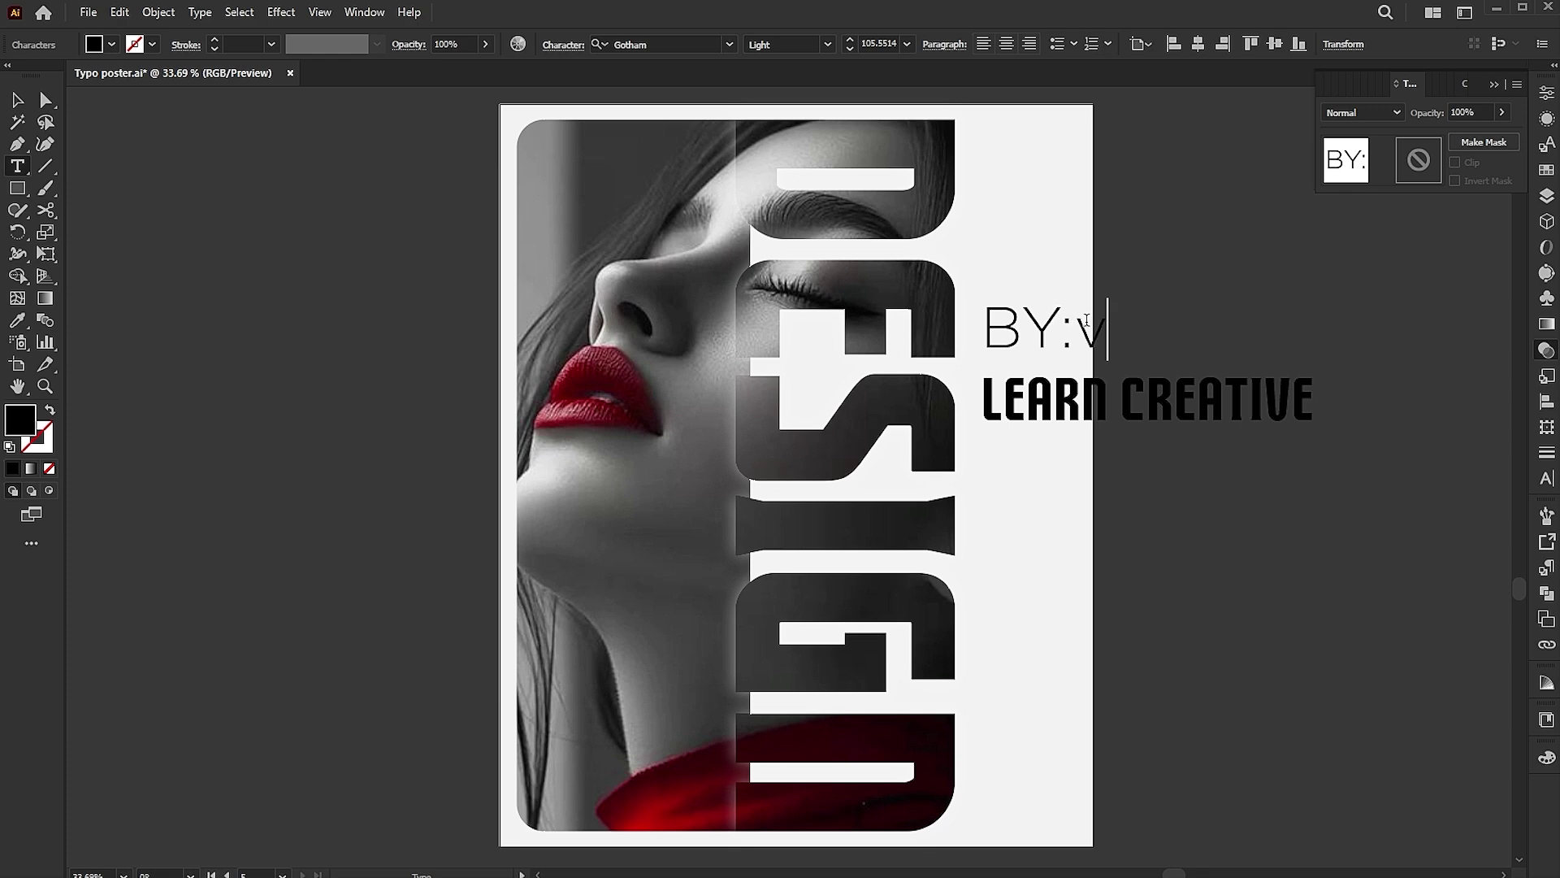
key(Escape)
Shrink the BY: label close above LEARN CREATIVE and scale both texts down together, bringing LEARN CREATIVE to about 71.83 pt.
drag(1077, 297, 1014, 338)
drag(1029, 397, 1025, 382)
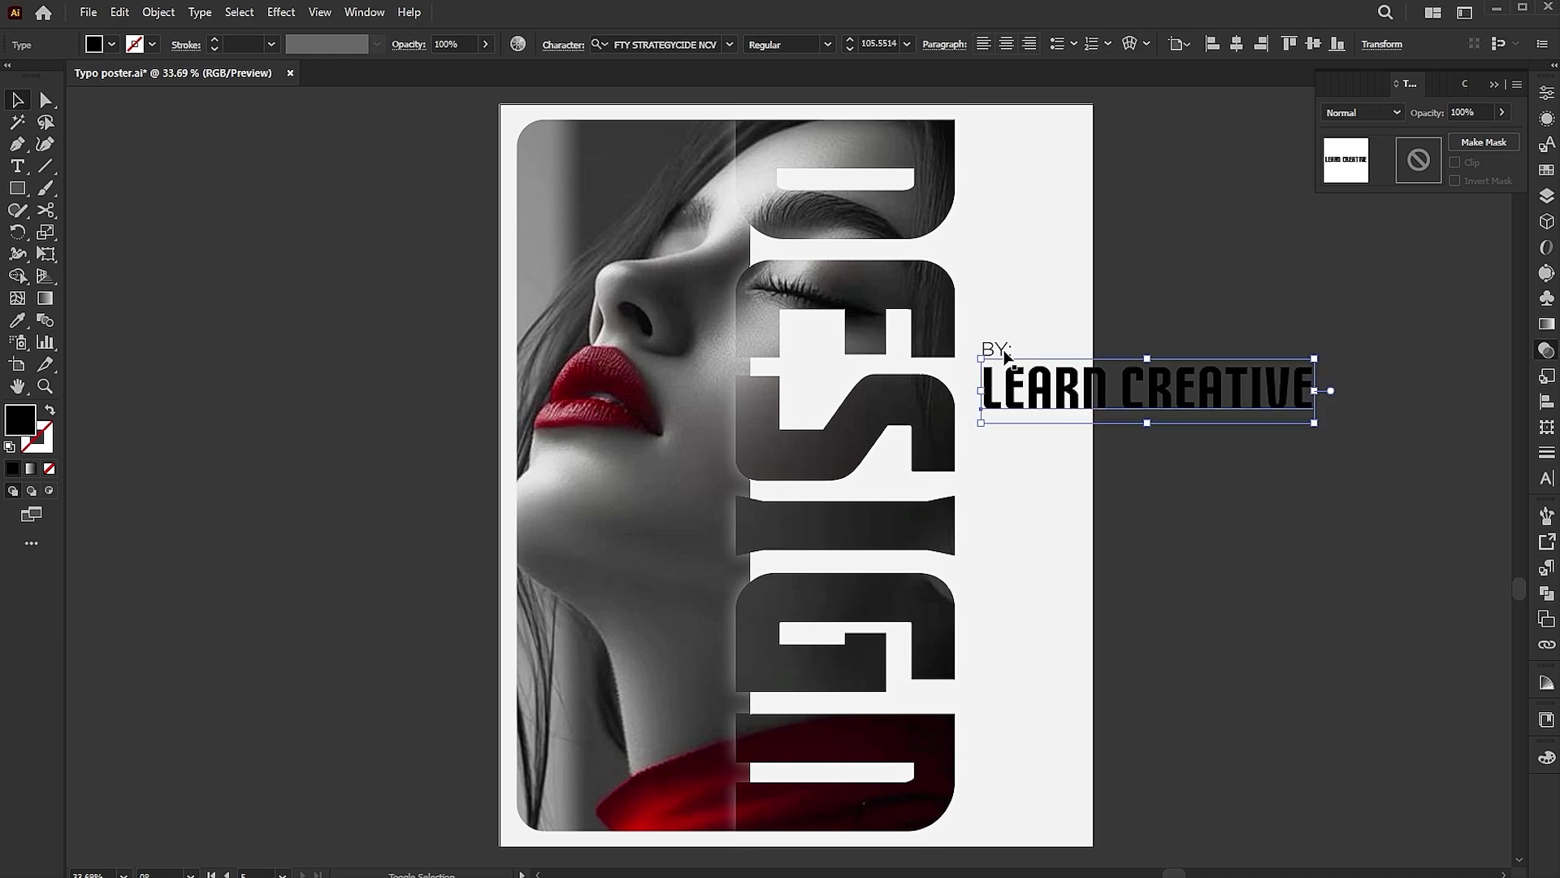
shift+click(1006, 355)
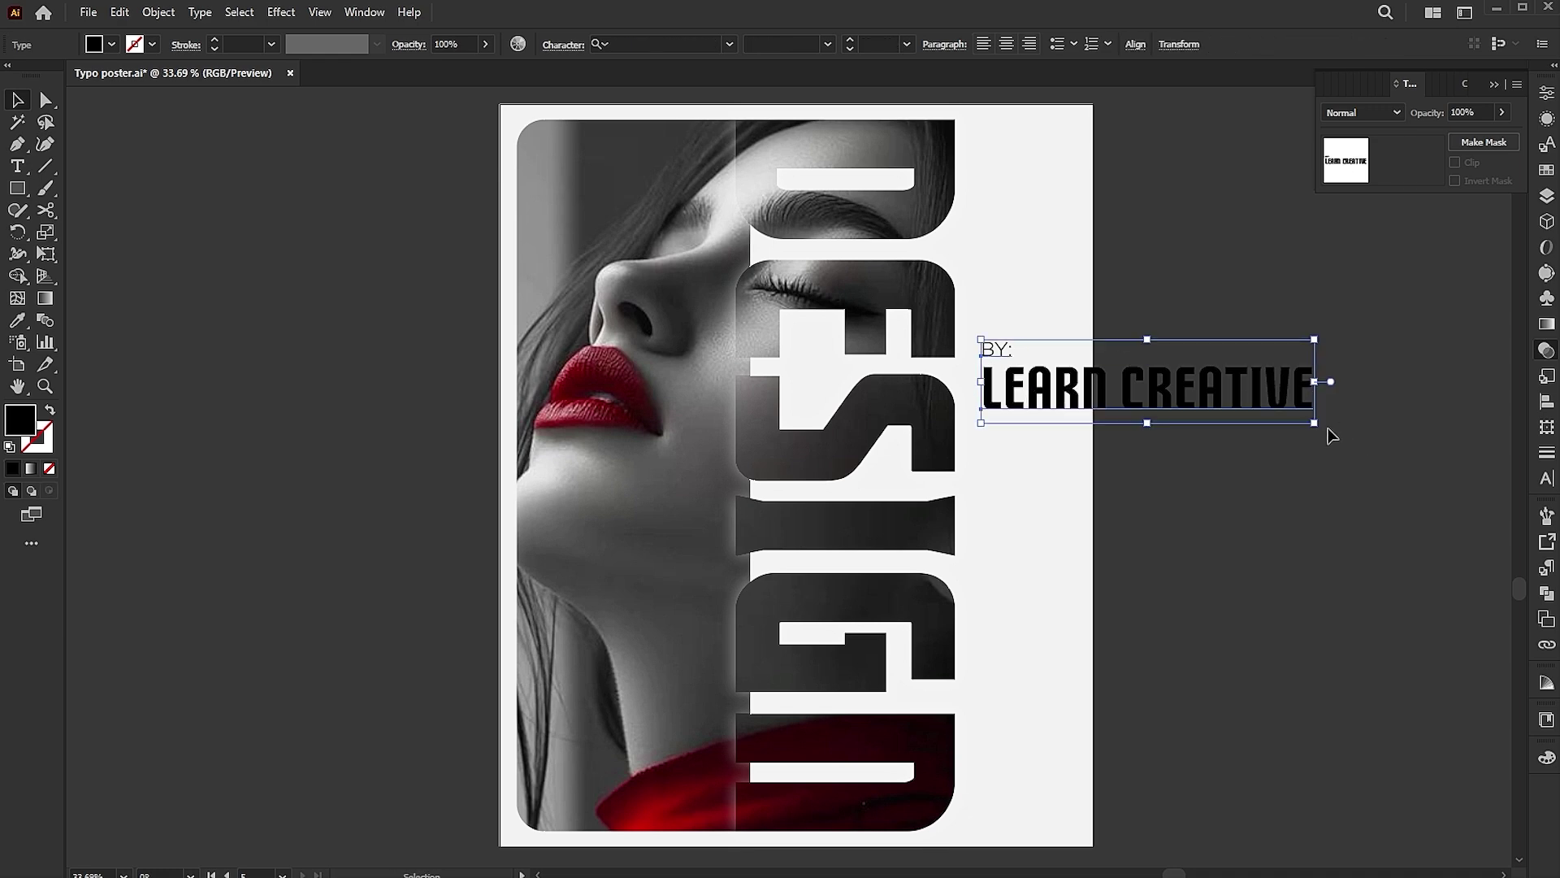
drag(1314, 423, 1207, 398)
click(1192, 425)
Add the word DESIGNS on a second line below LEARN CREATIVE in the same text object.
key(t)
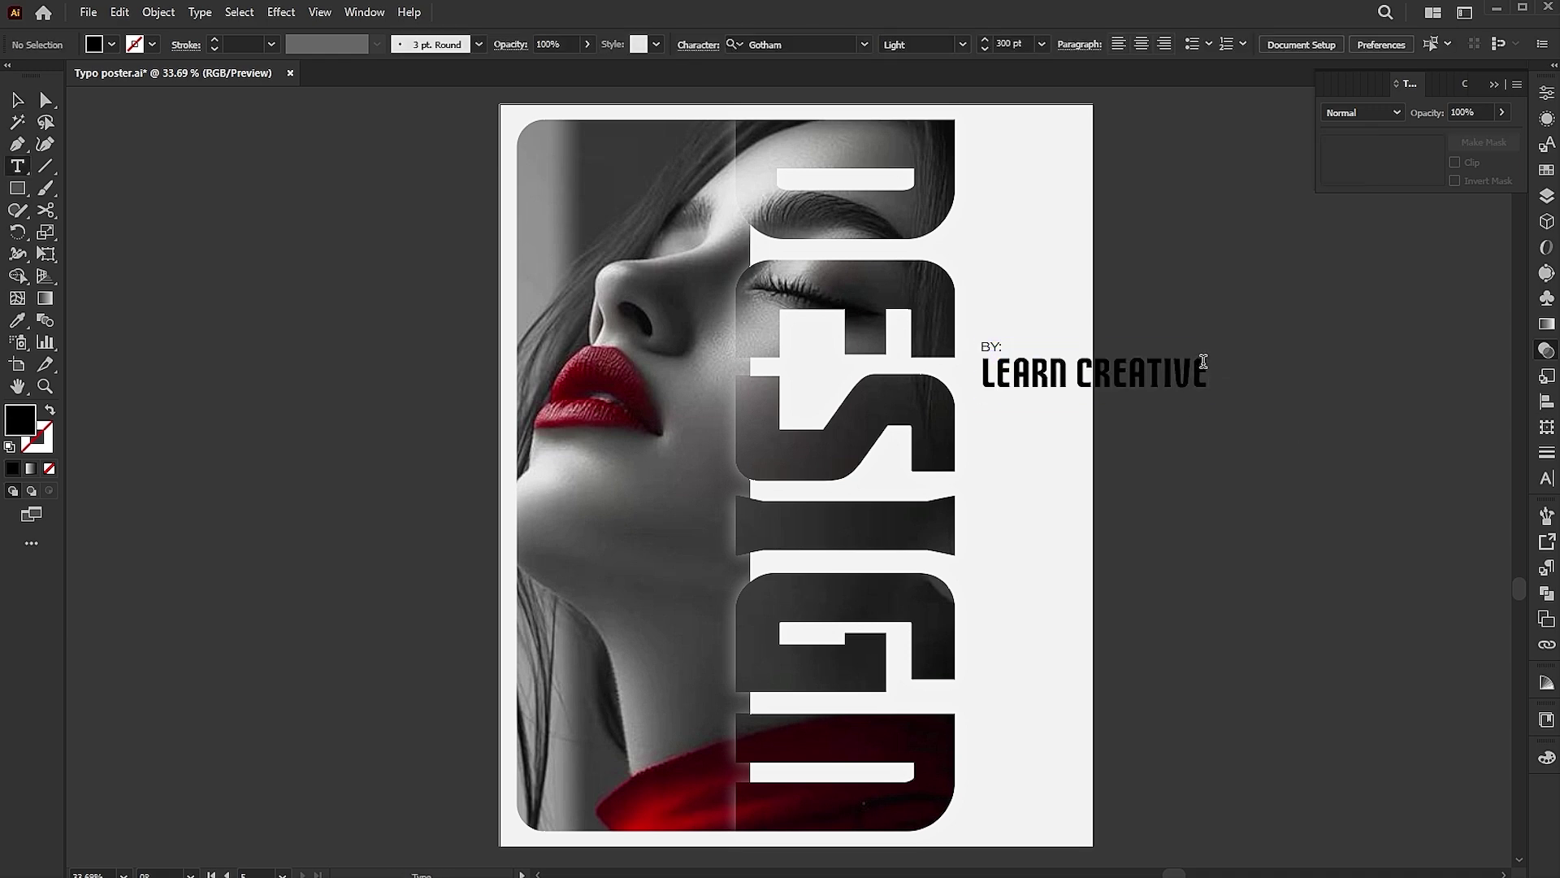
click(1203, 361)
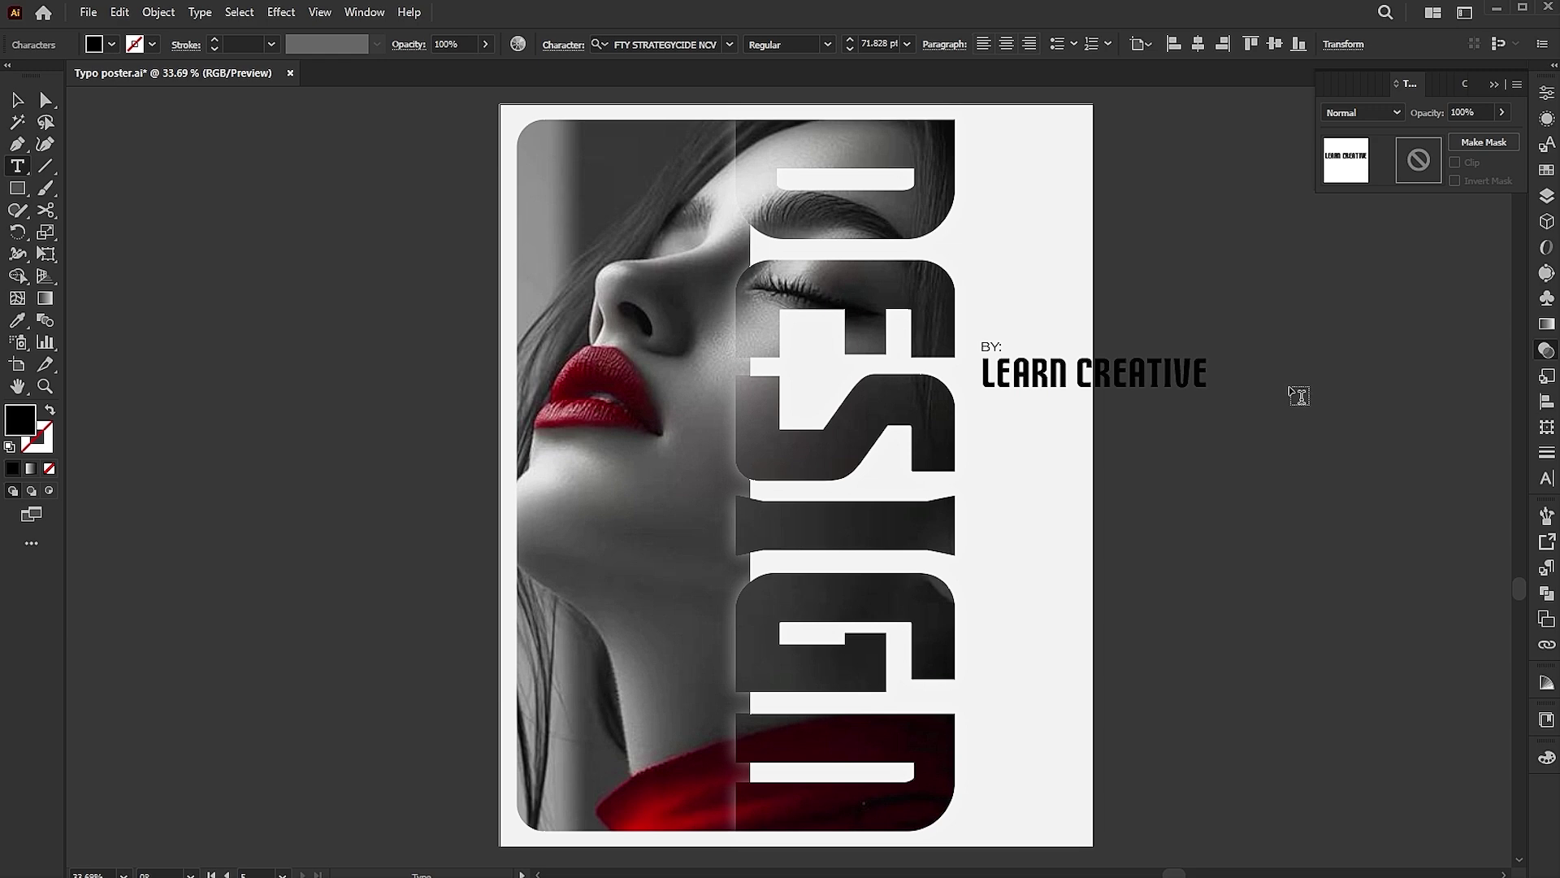
text(DESIGNS)
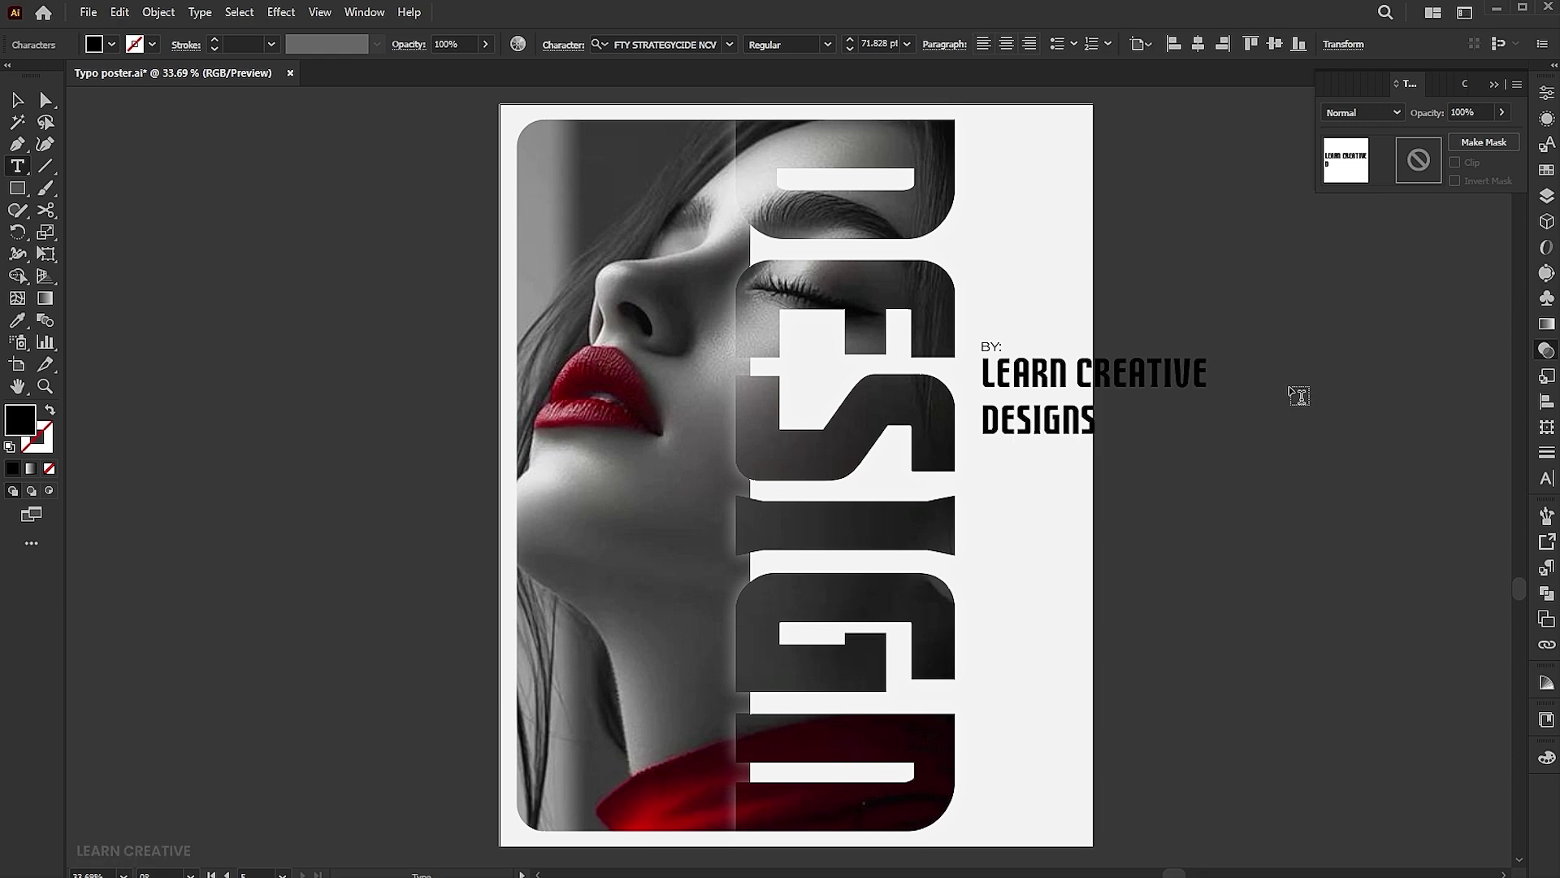
key(Escape)
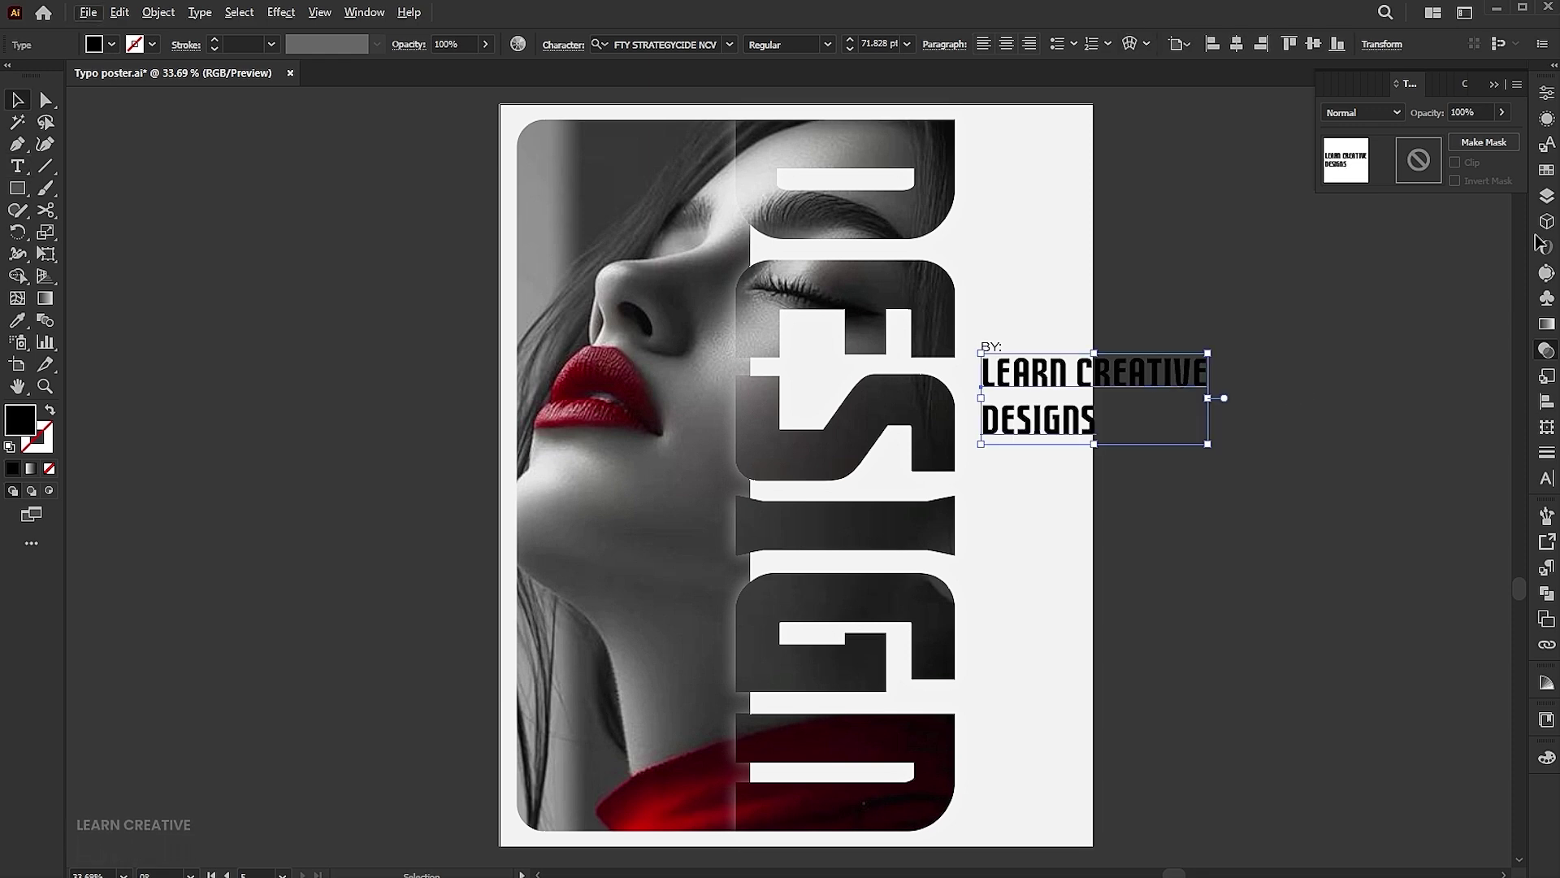
Set the leading of the two-line LEARN CREATIVE DESIGNS text to 65 pt.
click(1547, 479)
click(1477, 162)
text(66)
key(Return)
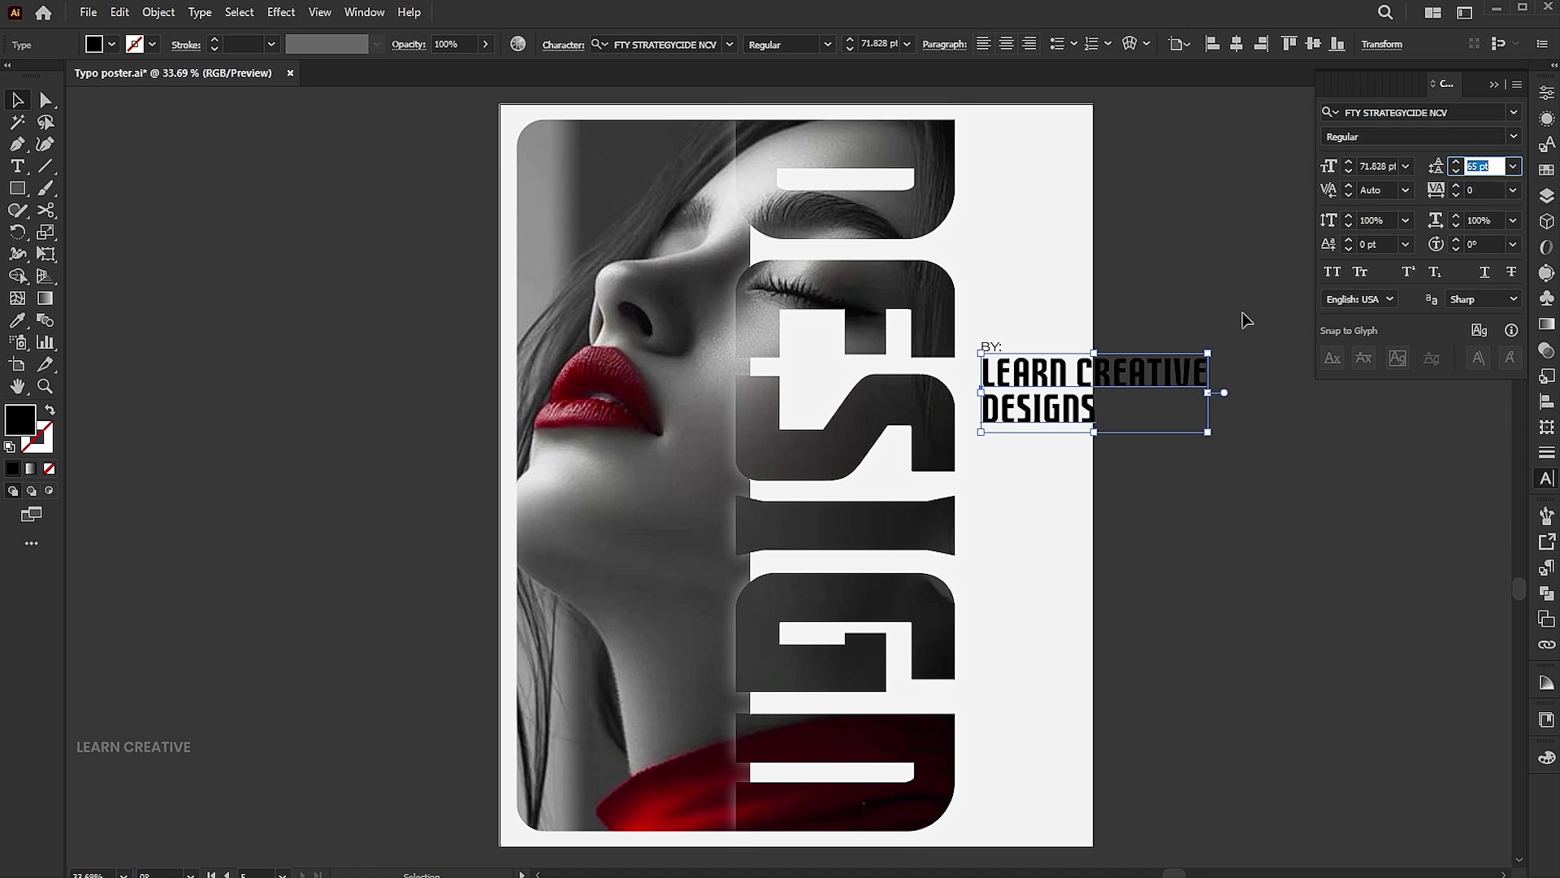
click(1149, 292)
Rotate the whole credit 90° clockwise, scale its main text to about 40.55 pt, and place it in the poster's upper-right corner.
drag(1178, 282, 1008, 426)
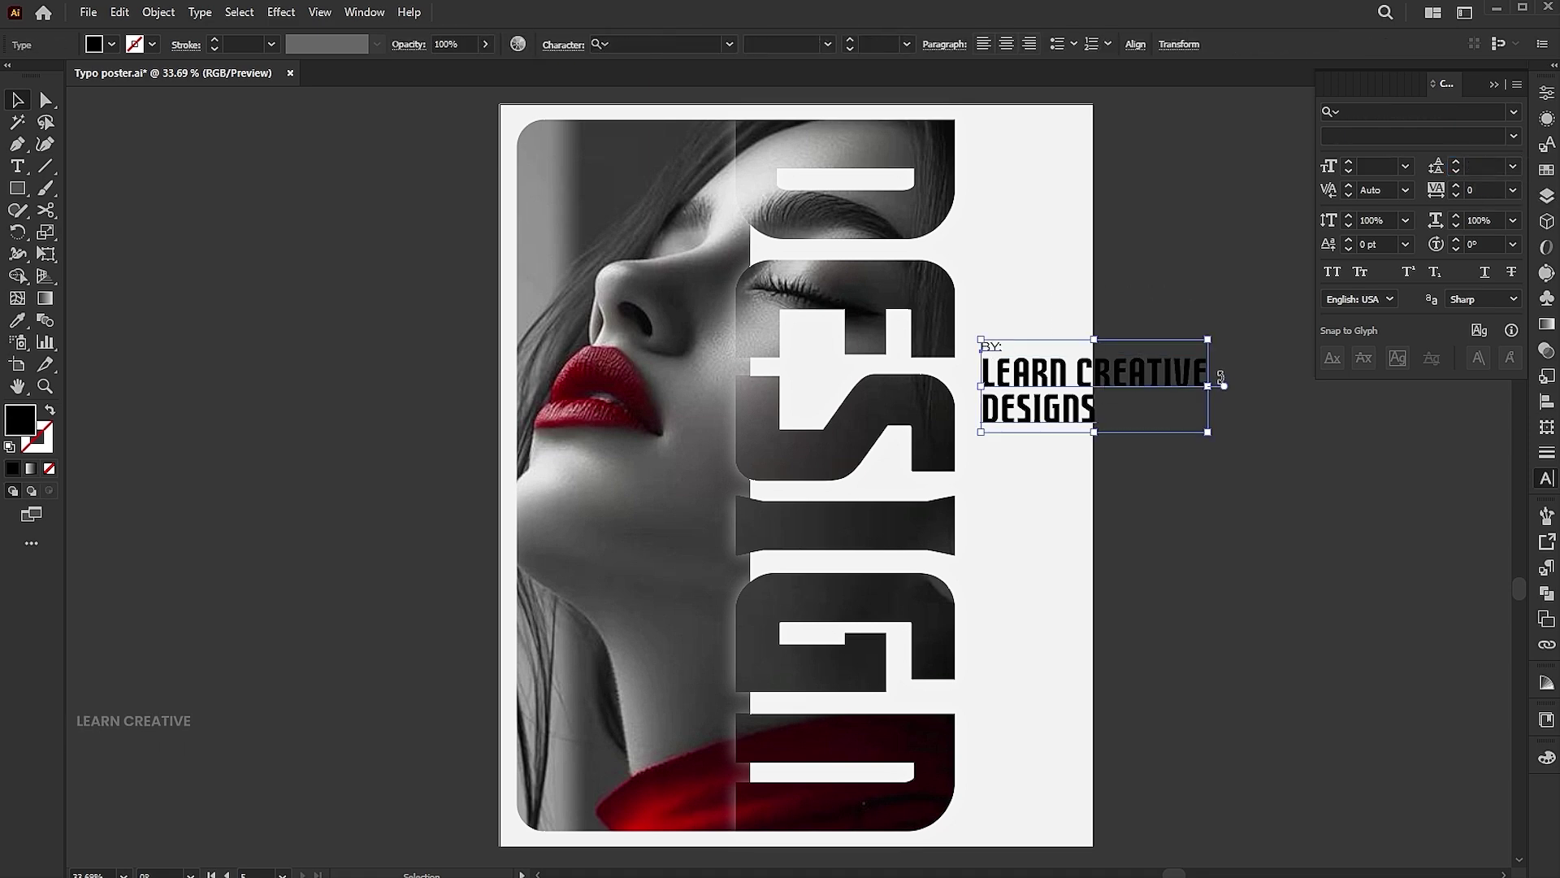
drag(1216, 348, 1103, 413)
drag(1055, 304, 1025, 227)
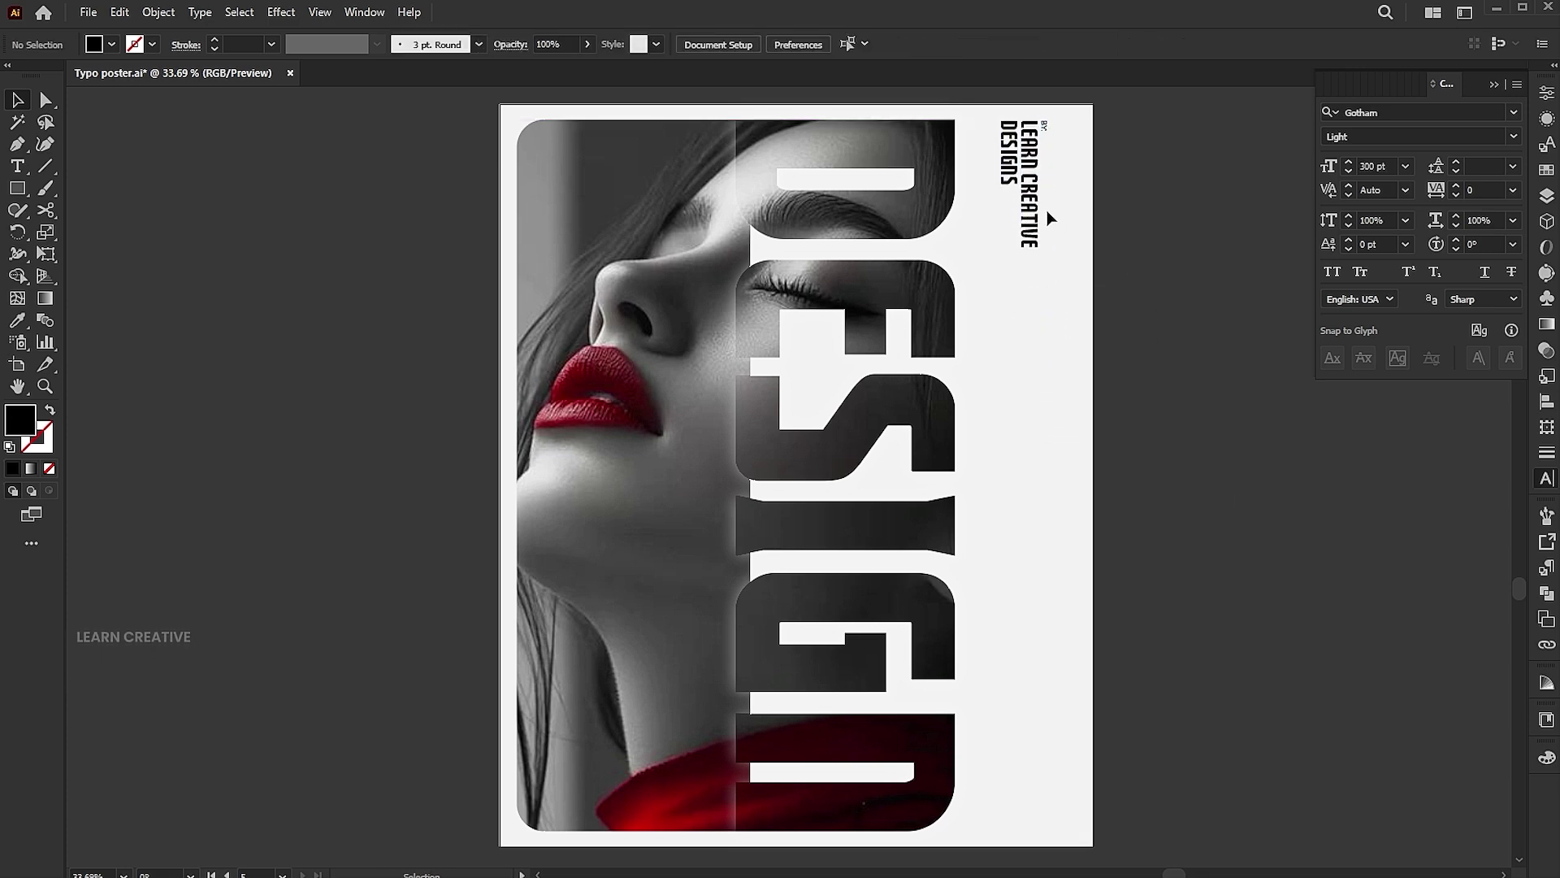
Recolor the LEARN CREATIVE DESIGNS text with the dark red sampled from the portrait's lips.
click(17, 321)
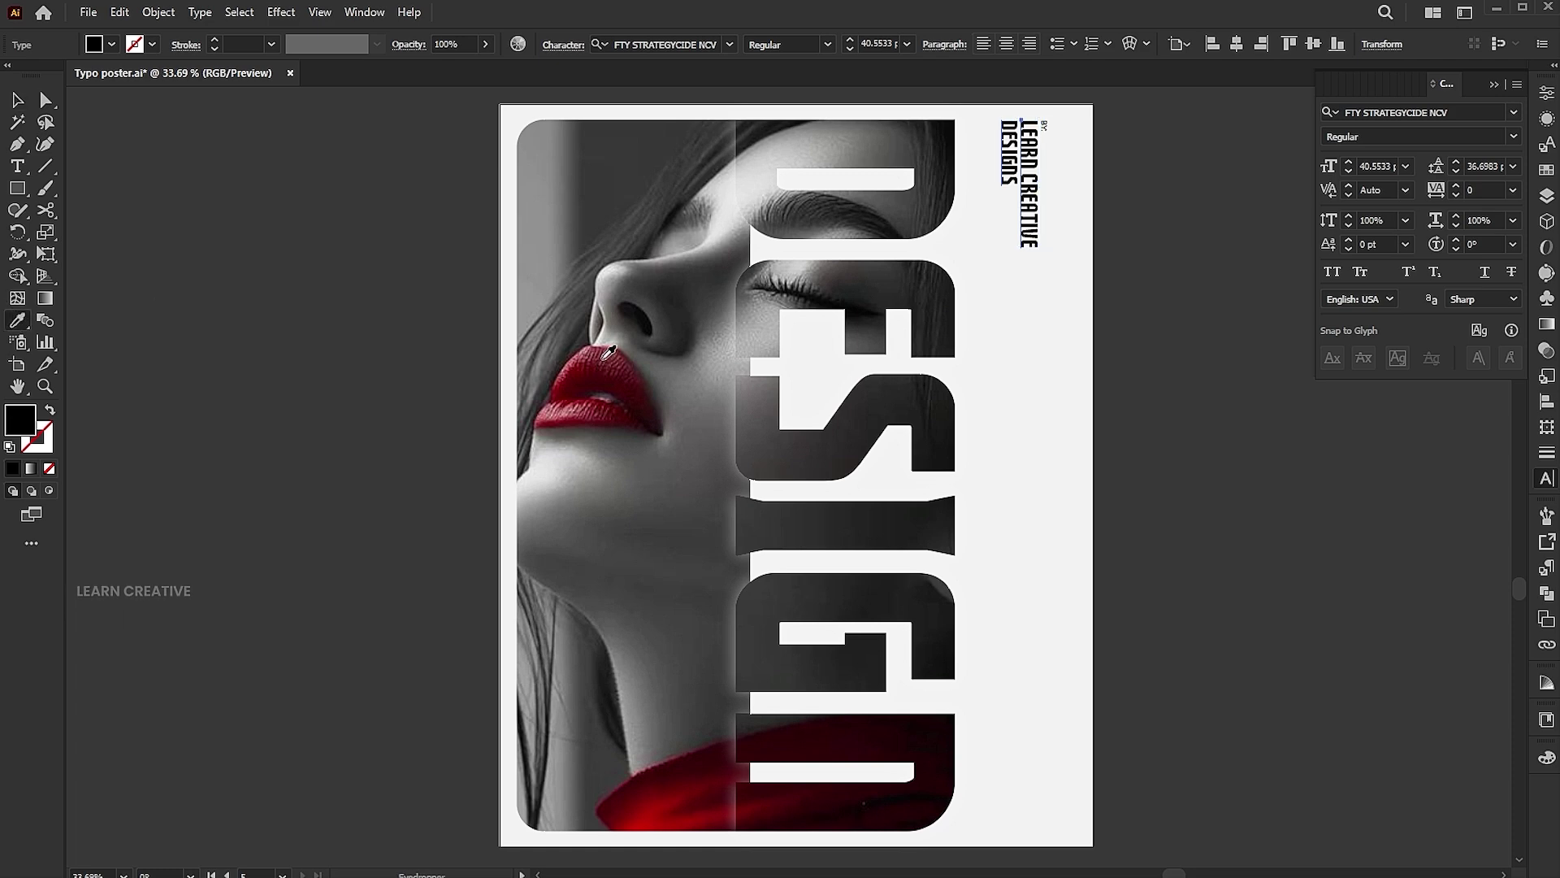
click(605, 362)
key(v)
click(1104, 120)
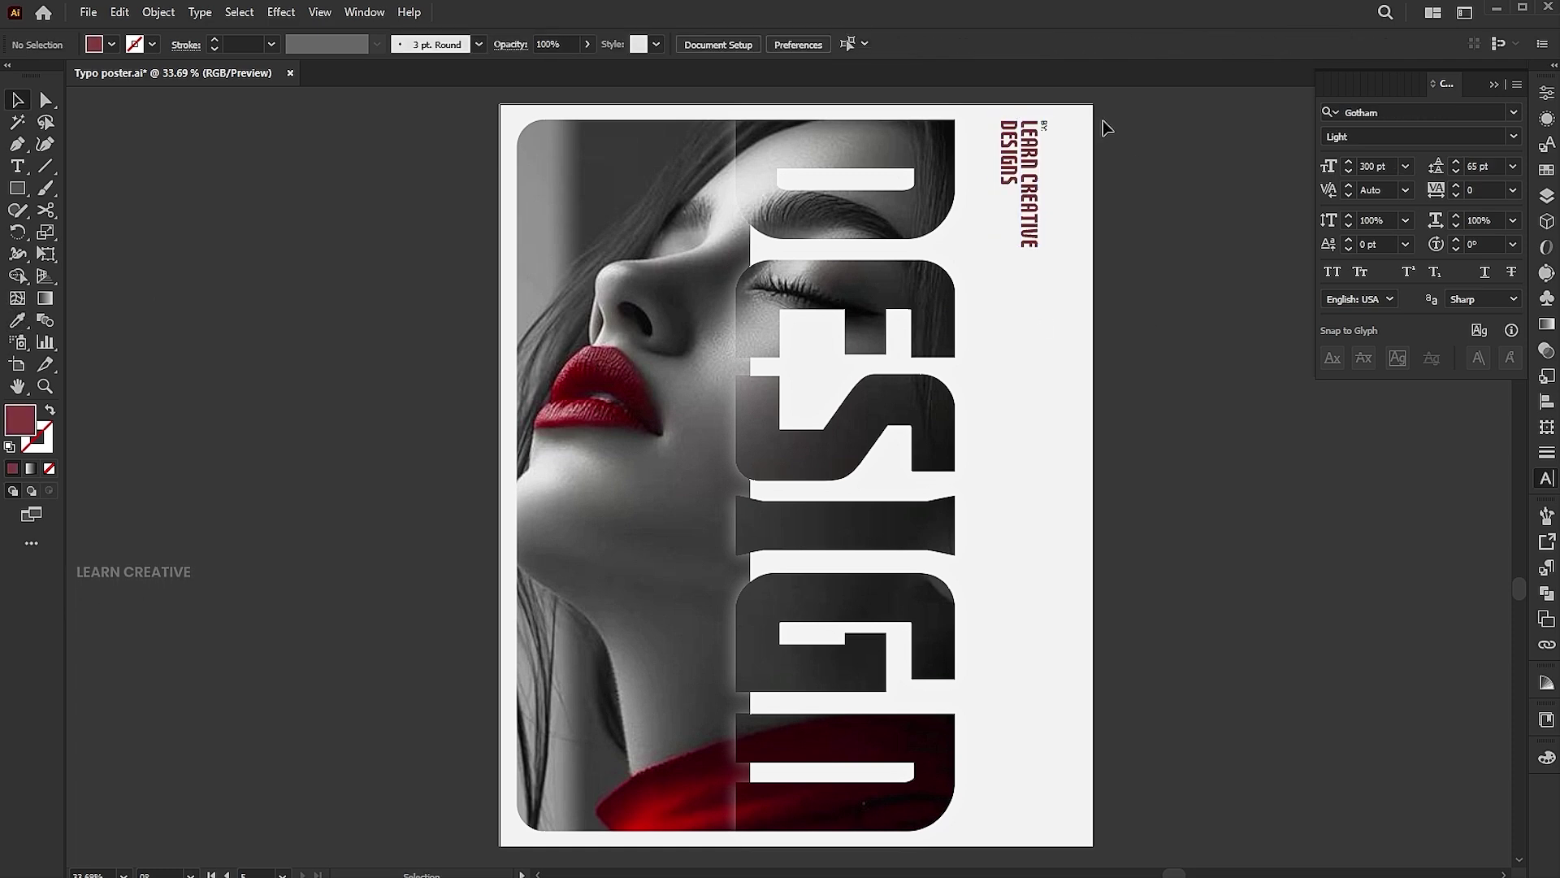
Duplicate the credit block twice down the poster's right margin at equal spacing.
click(1029, 163)
drag(1029, 162, 1029, 331)
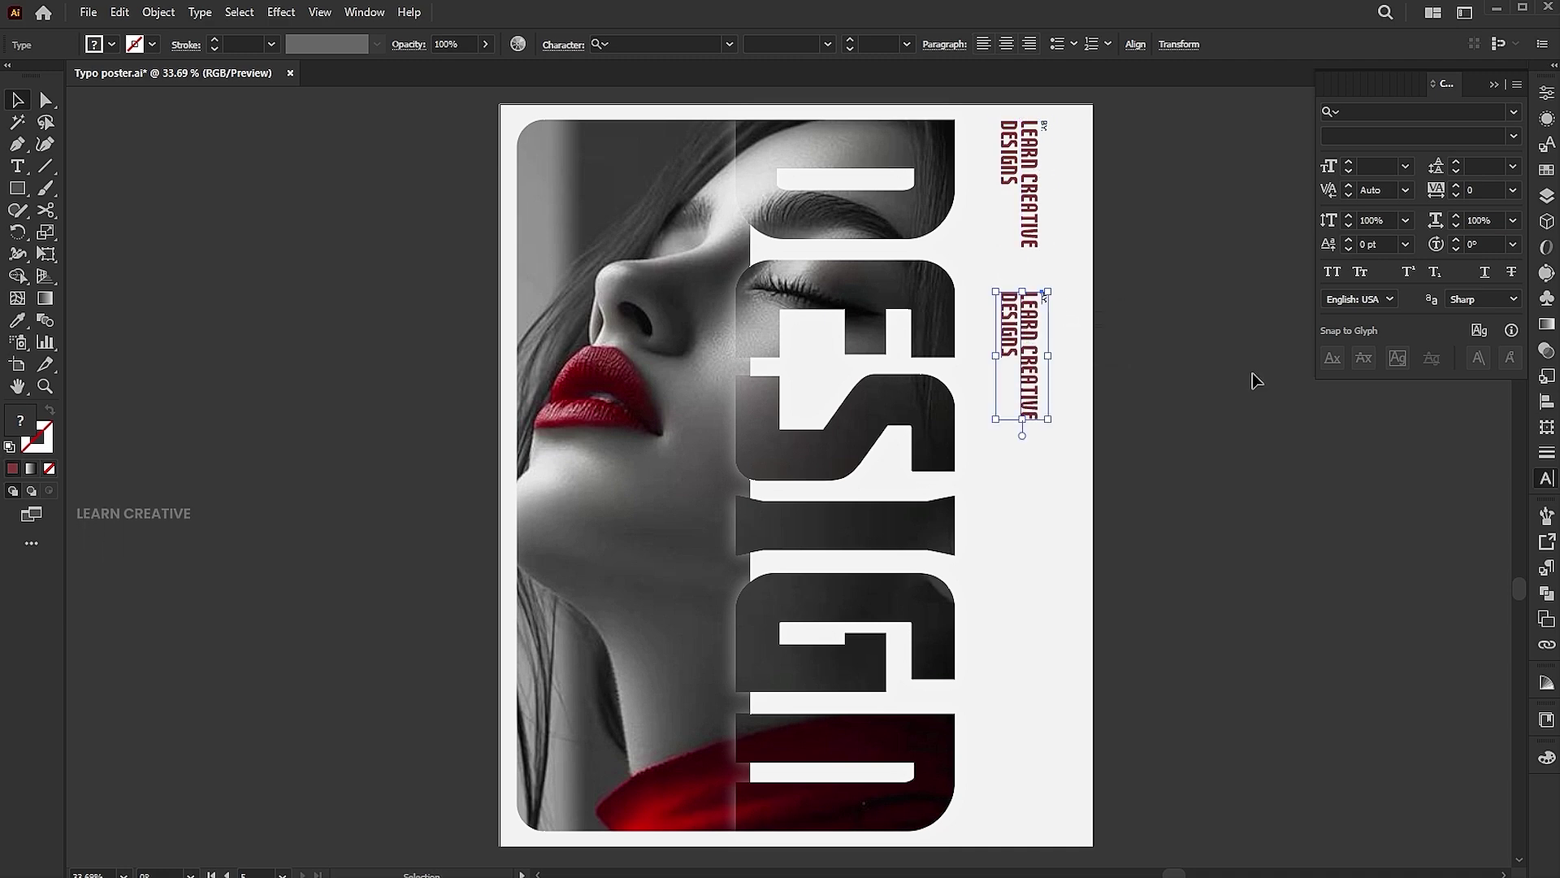
key(ctrl+d)
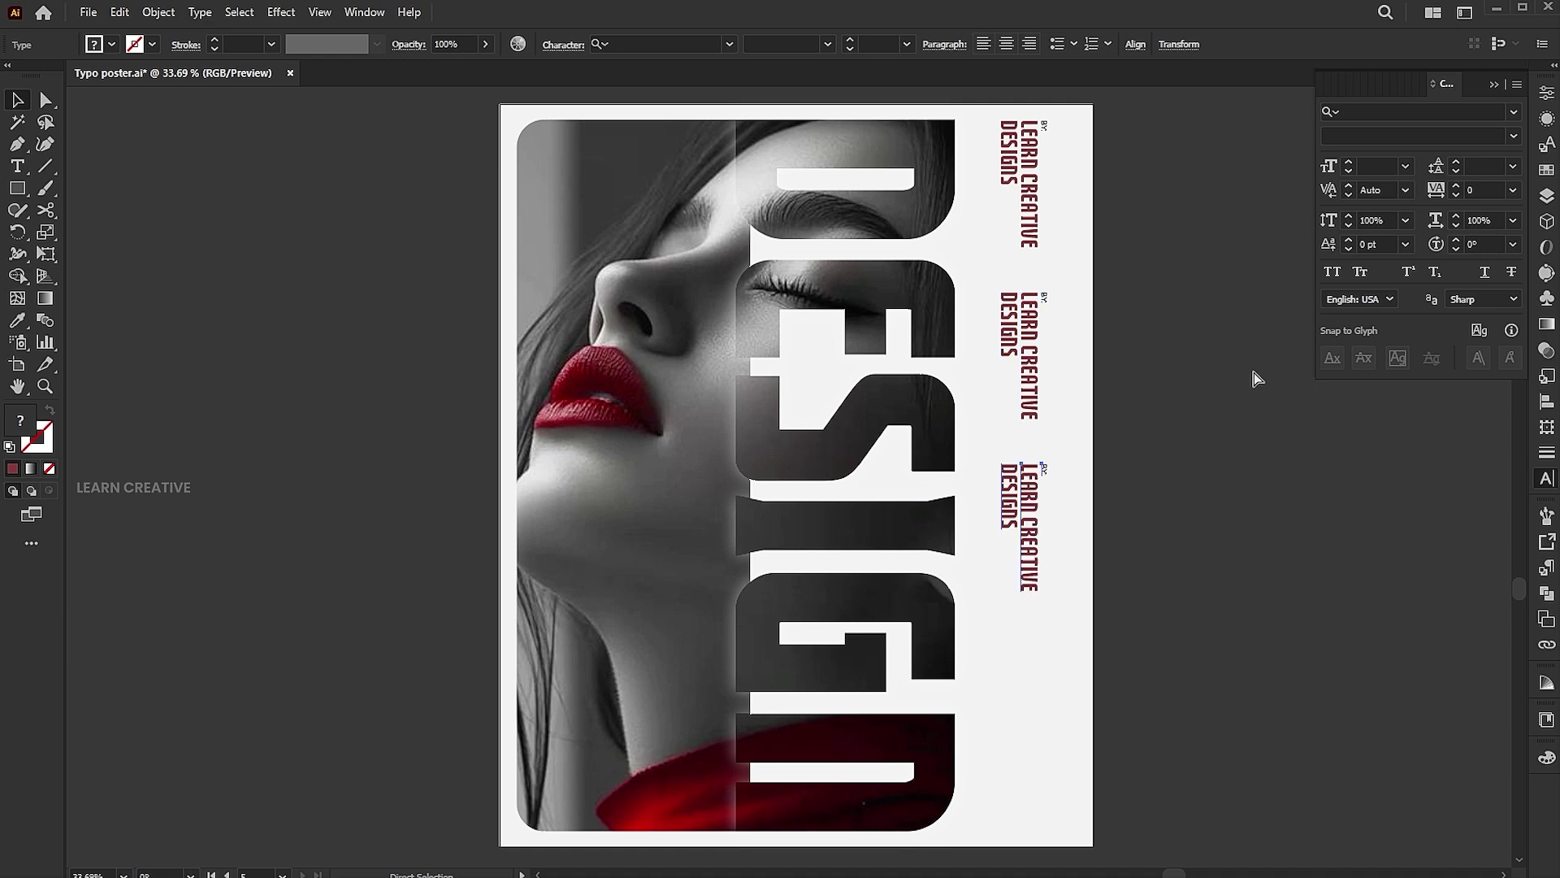
key(ctrl+shift+a)
Replace the middle block's main text with TYPOGRAPHY DESIGN on two lines.
key(t)
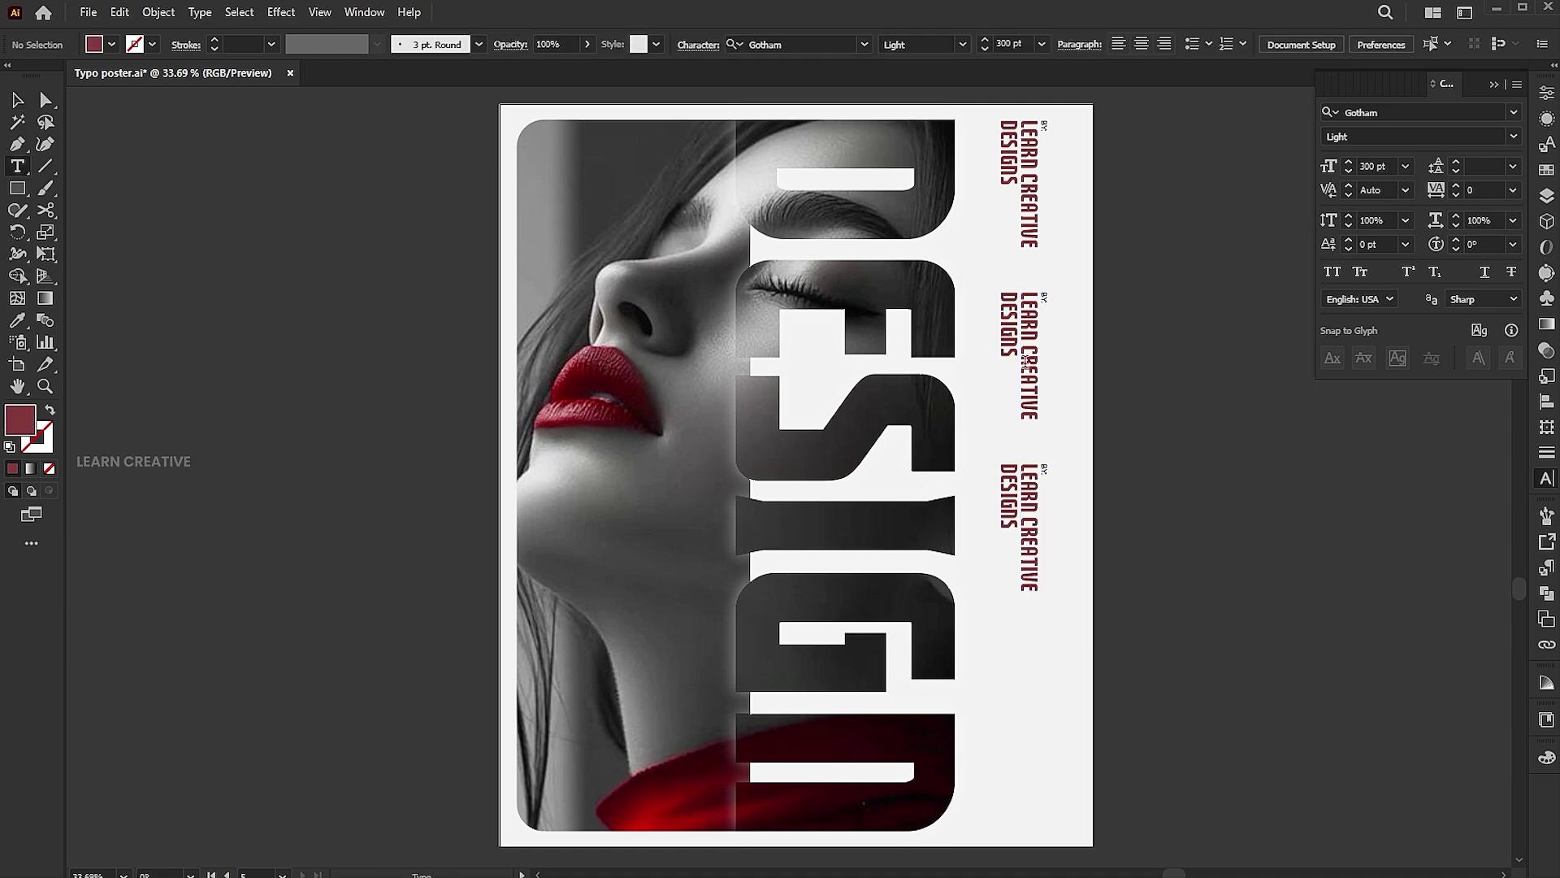
triple_click(1025, 363)
text(TYPO)
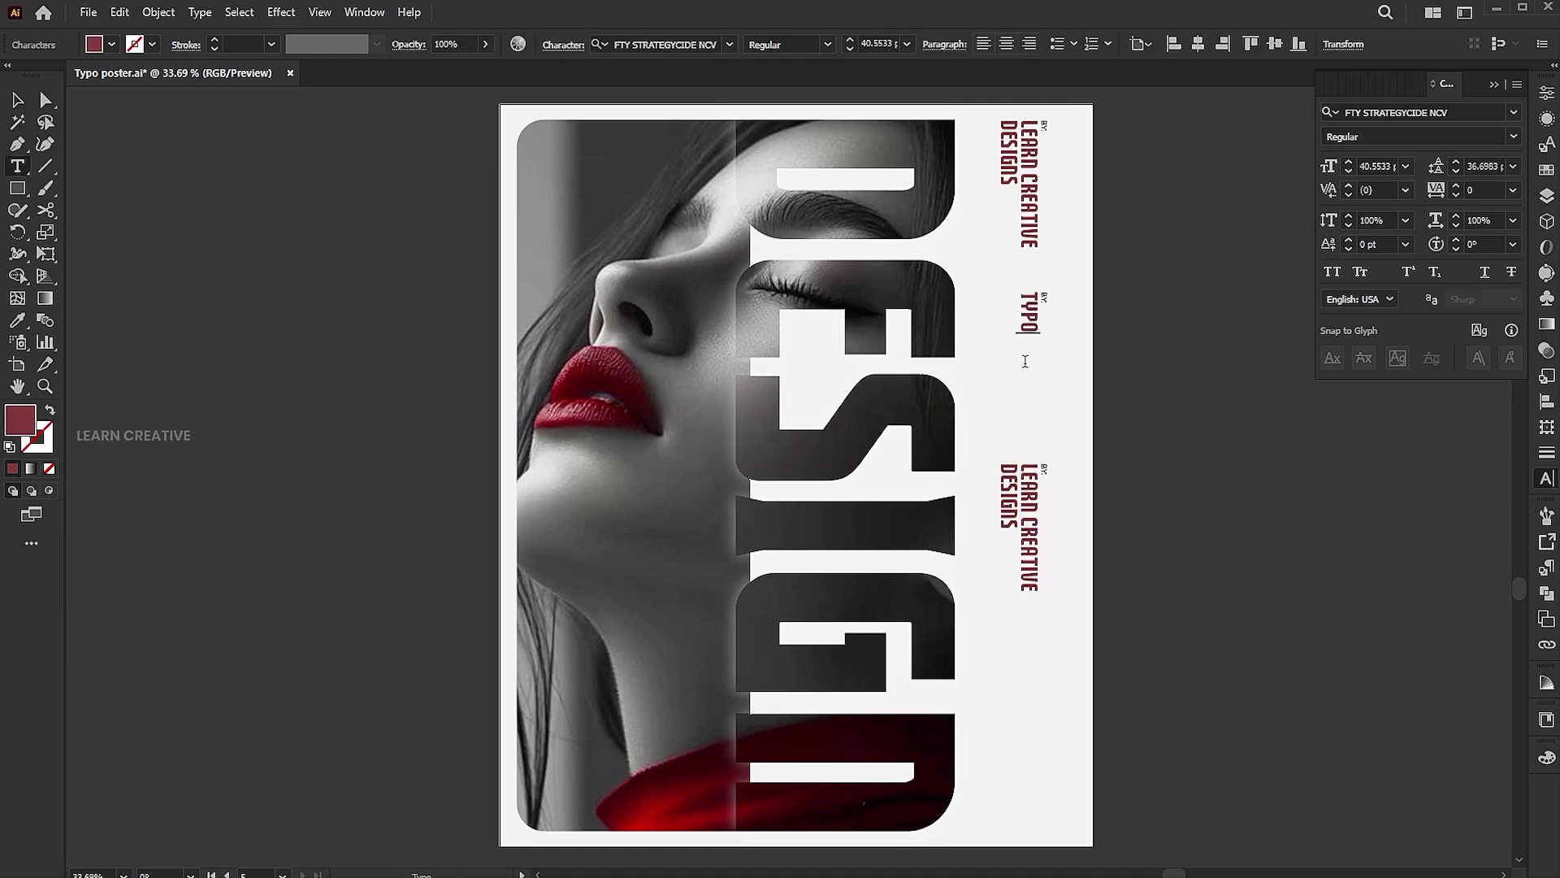
text(GRAPHY )
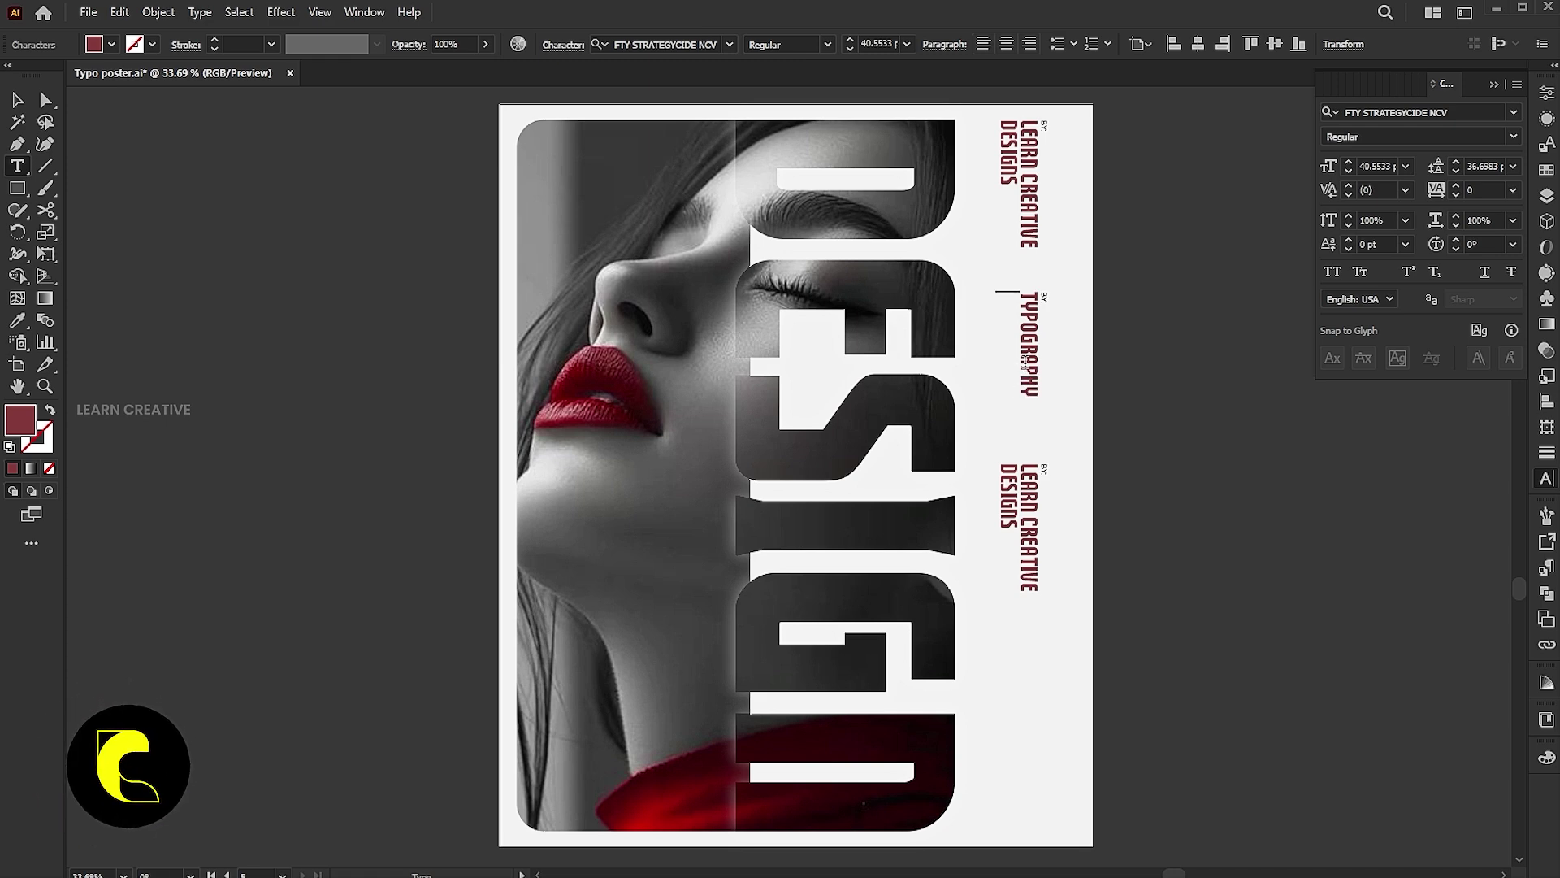
text(DESIGN)
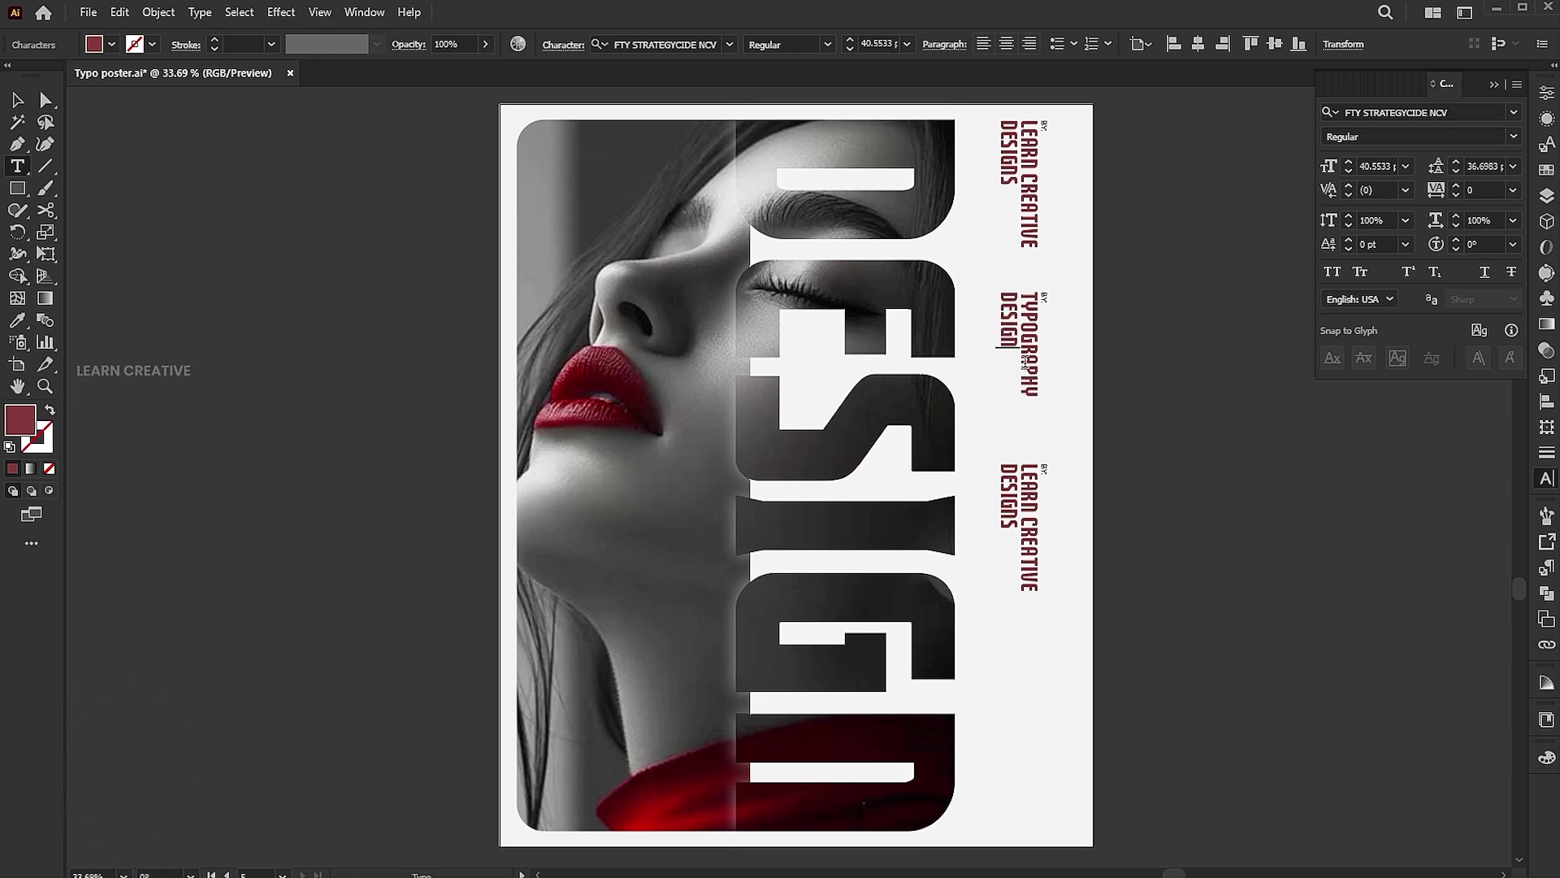
key(Escape)
click(1028, 526)
key(ctrl+a)
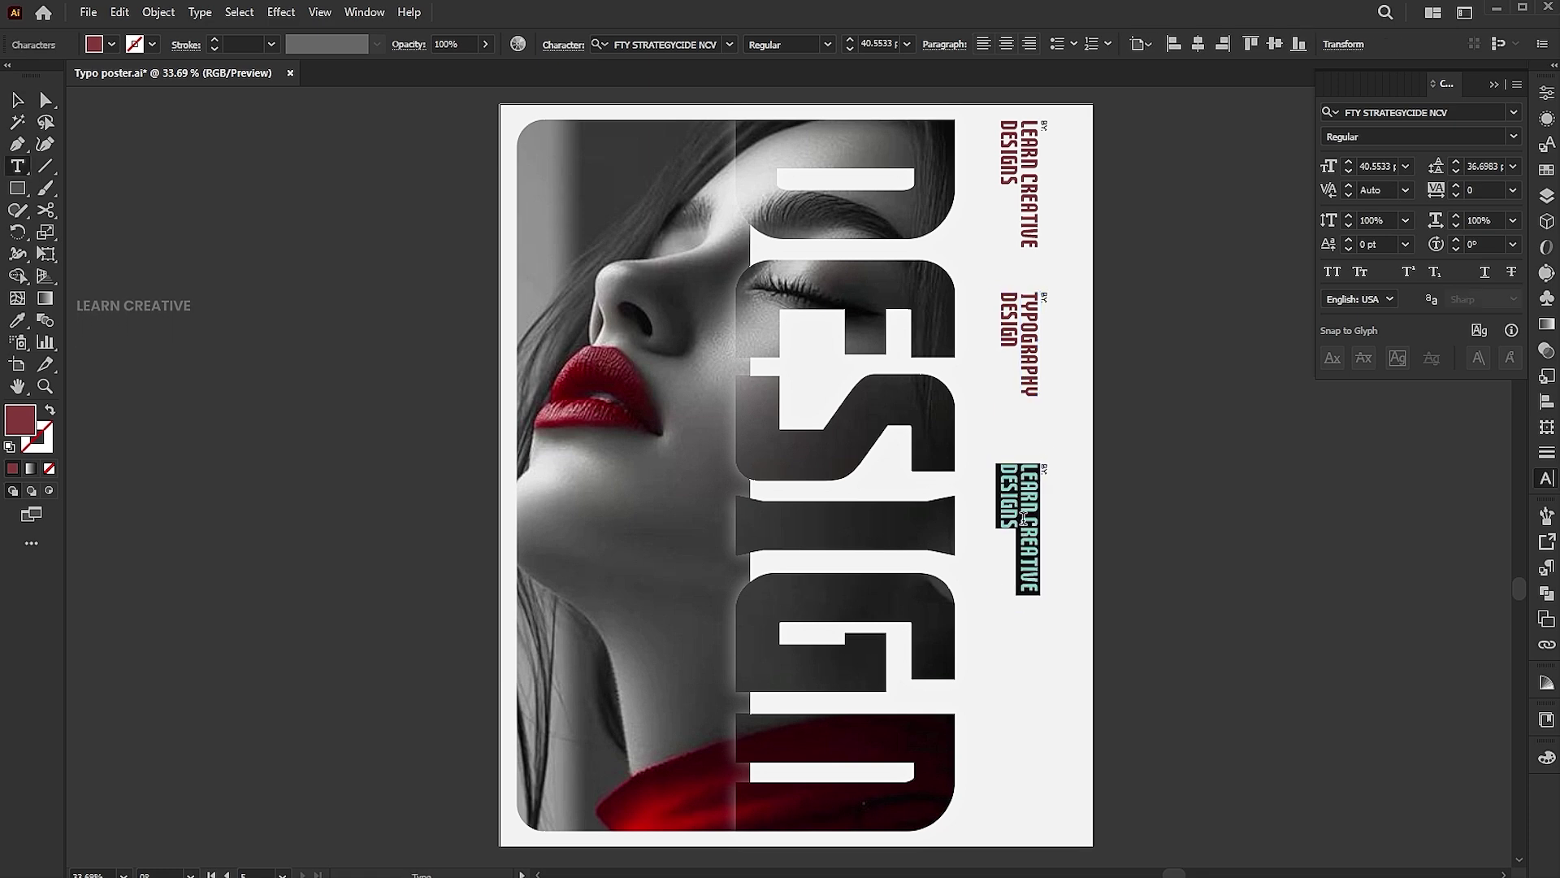
key(Escape)
ctrl+click(1052, 331)
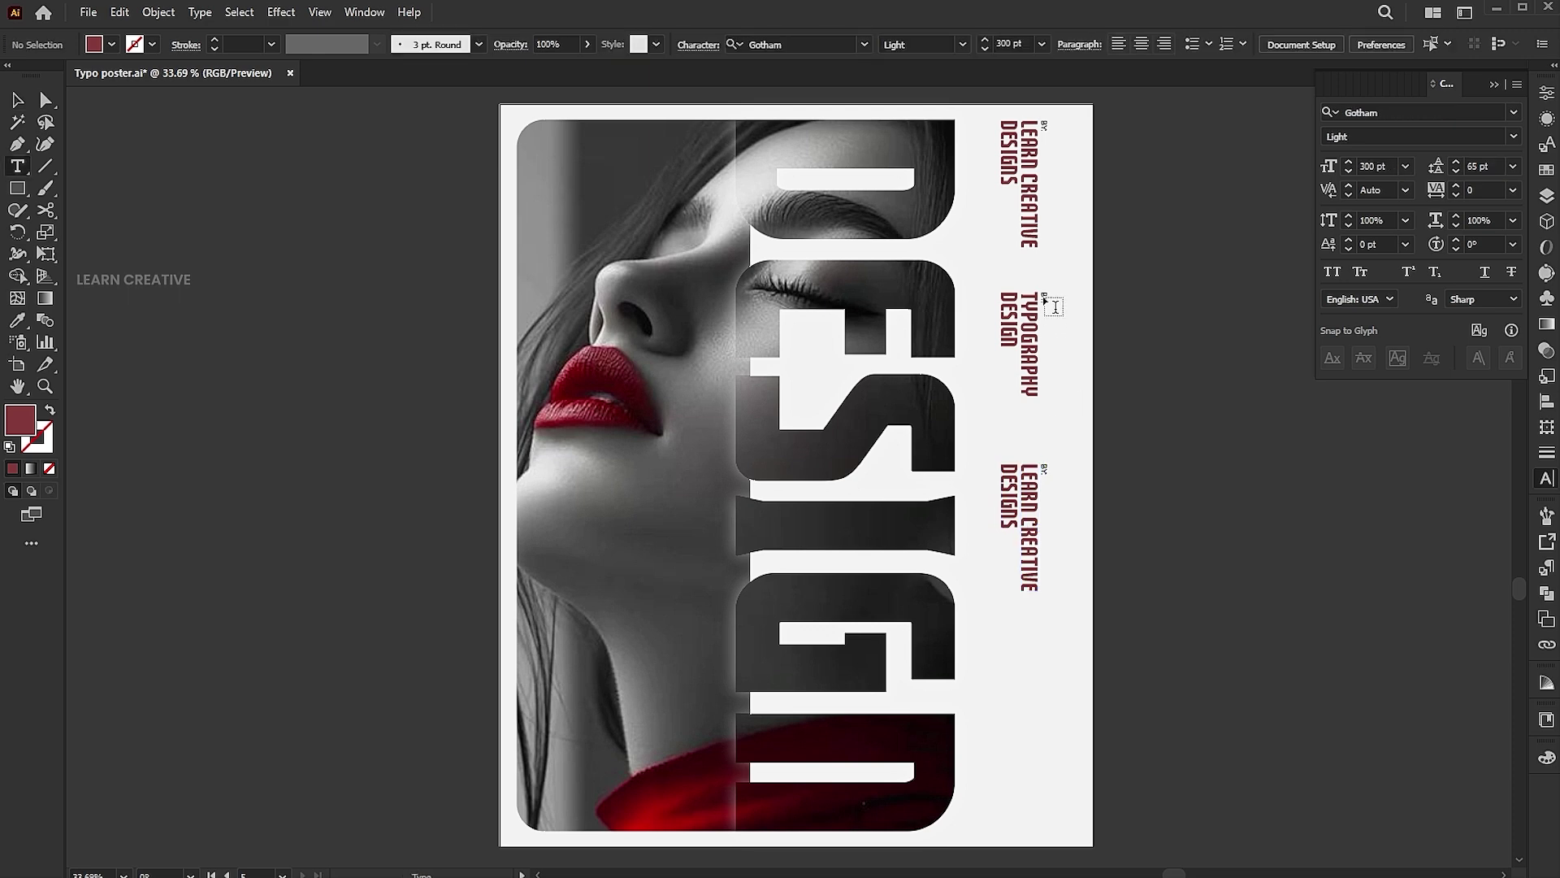
Change the small label above TYPOGRAPHY DESIGN to "TYPE:".
click(1046, 299)
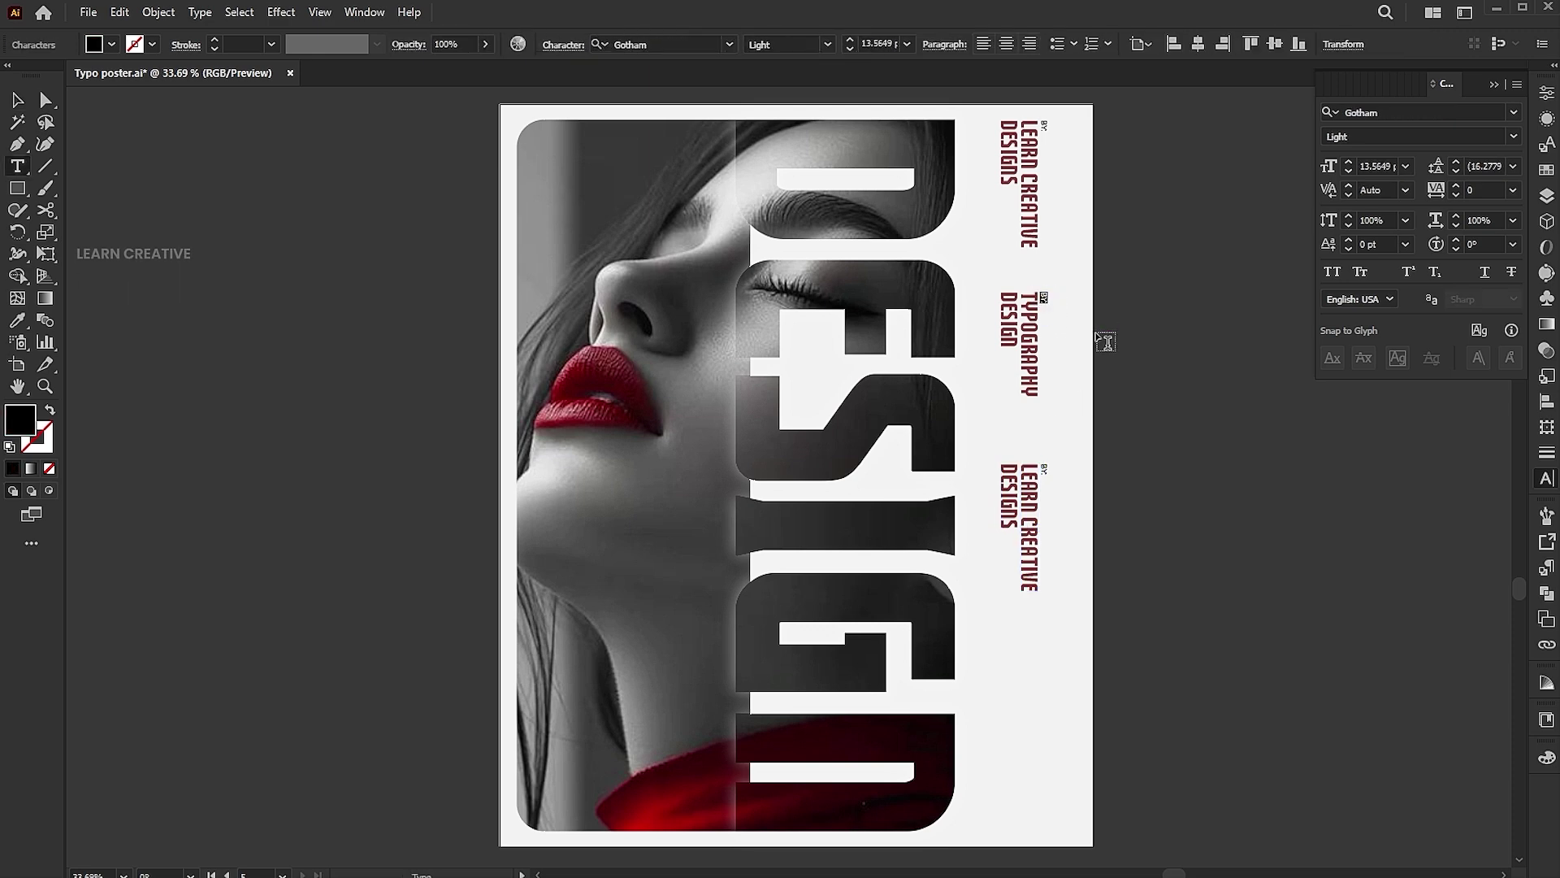
text(by:)
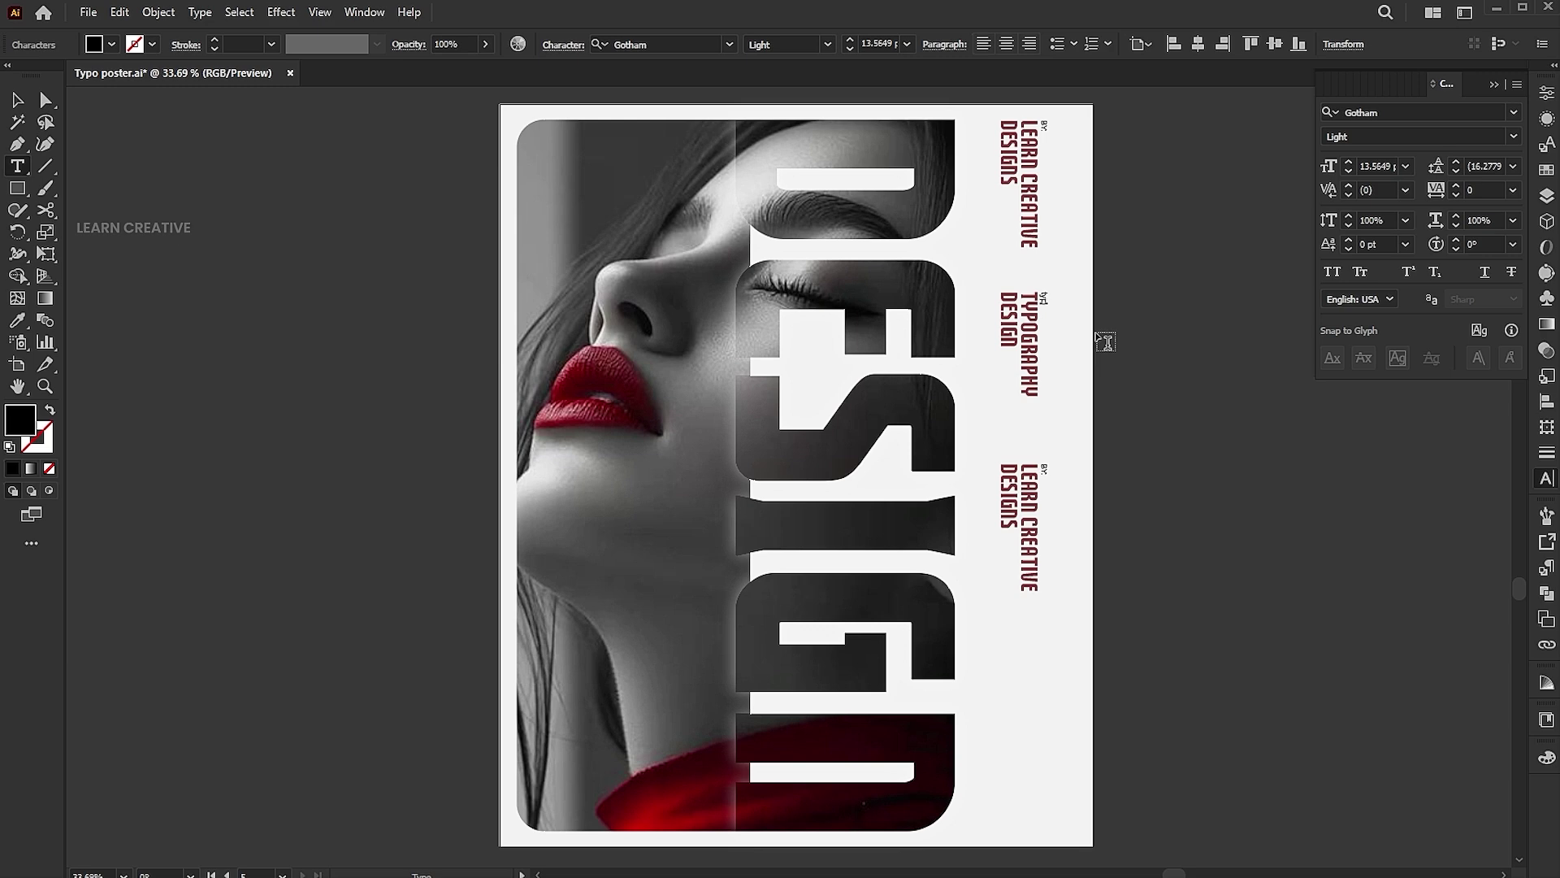
key(BackSpace)
key(BackSpace)
key(BackSpace)
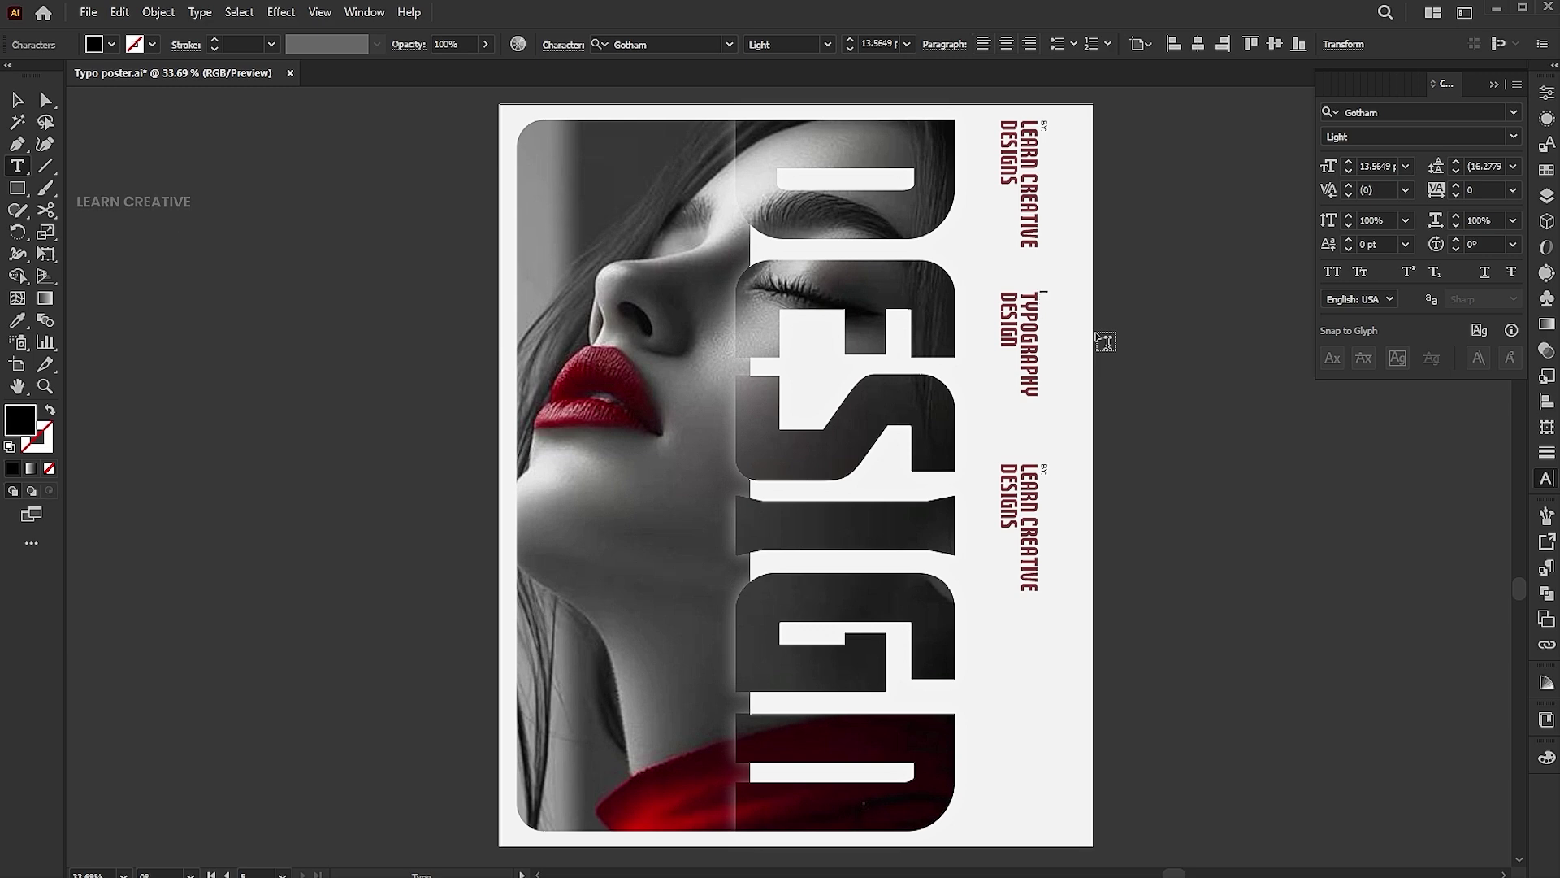
text(bye)
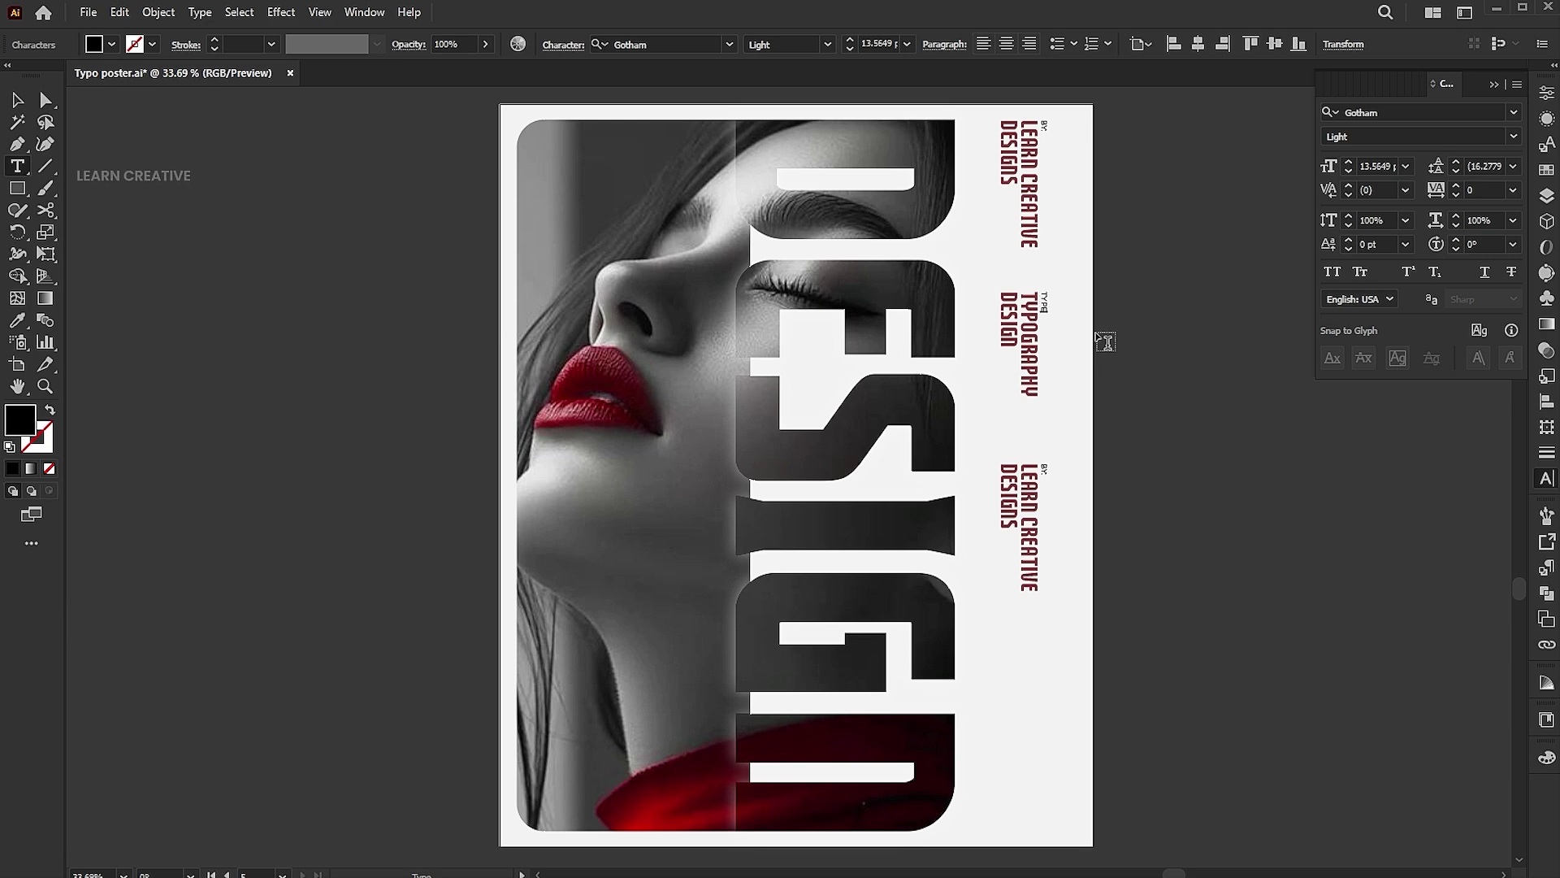
key(Escape)
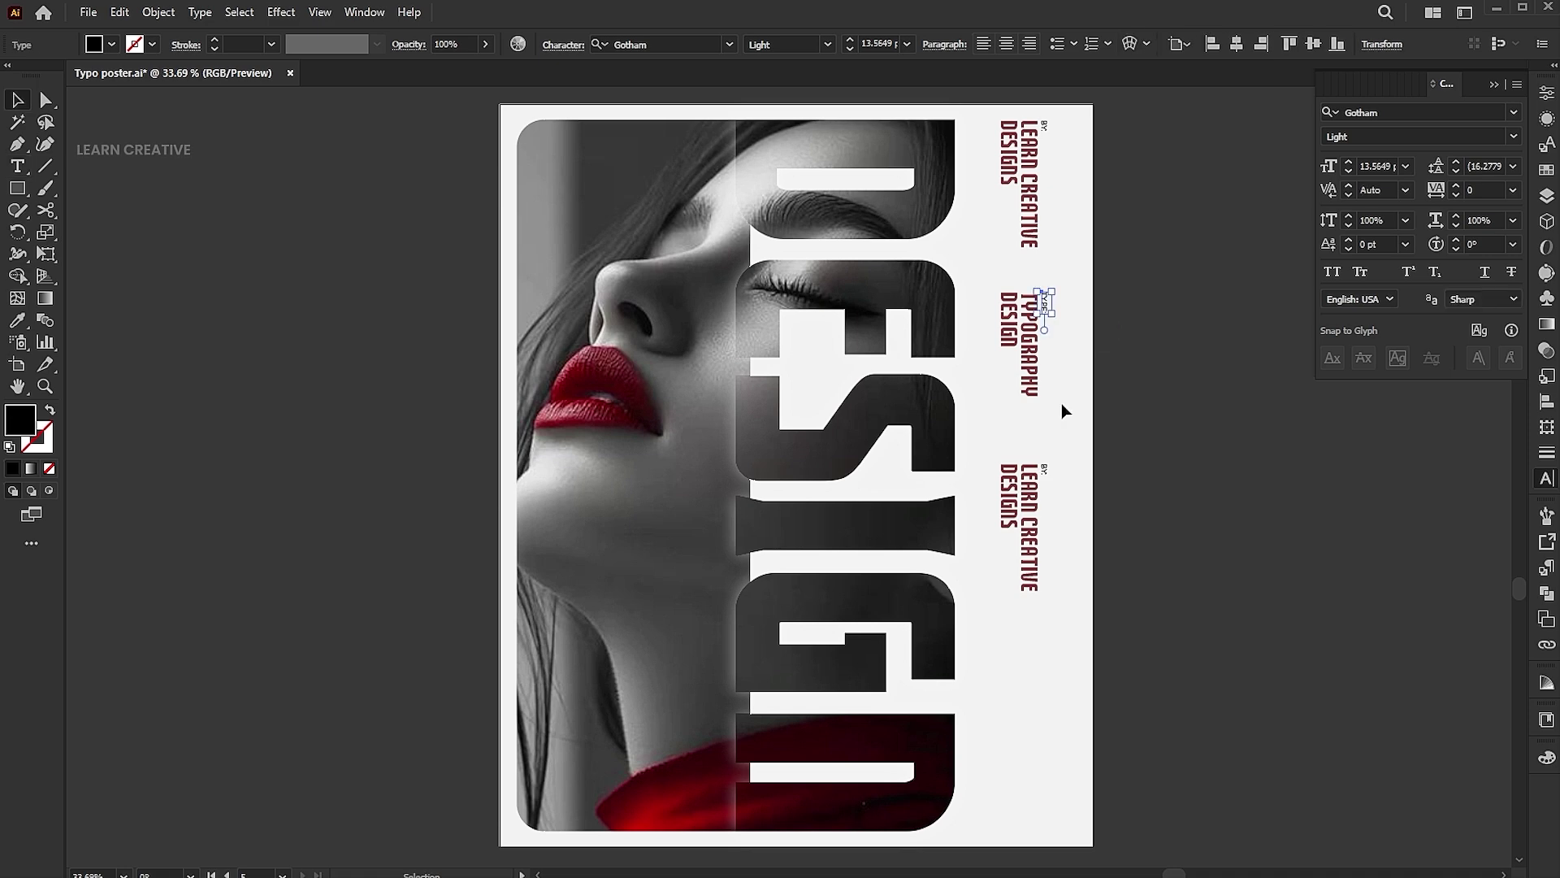
Change the small label of the lowest text block to "DATE:".
click(1044, 471)
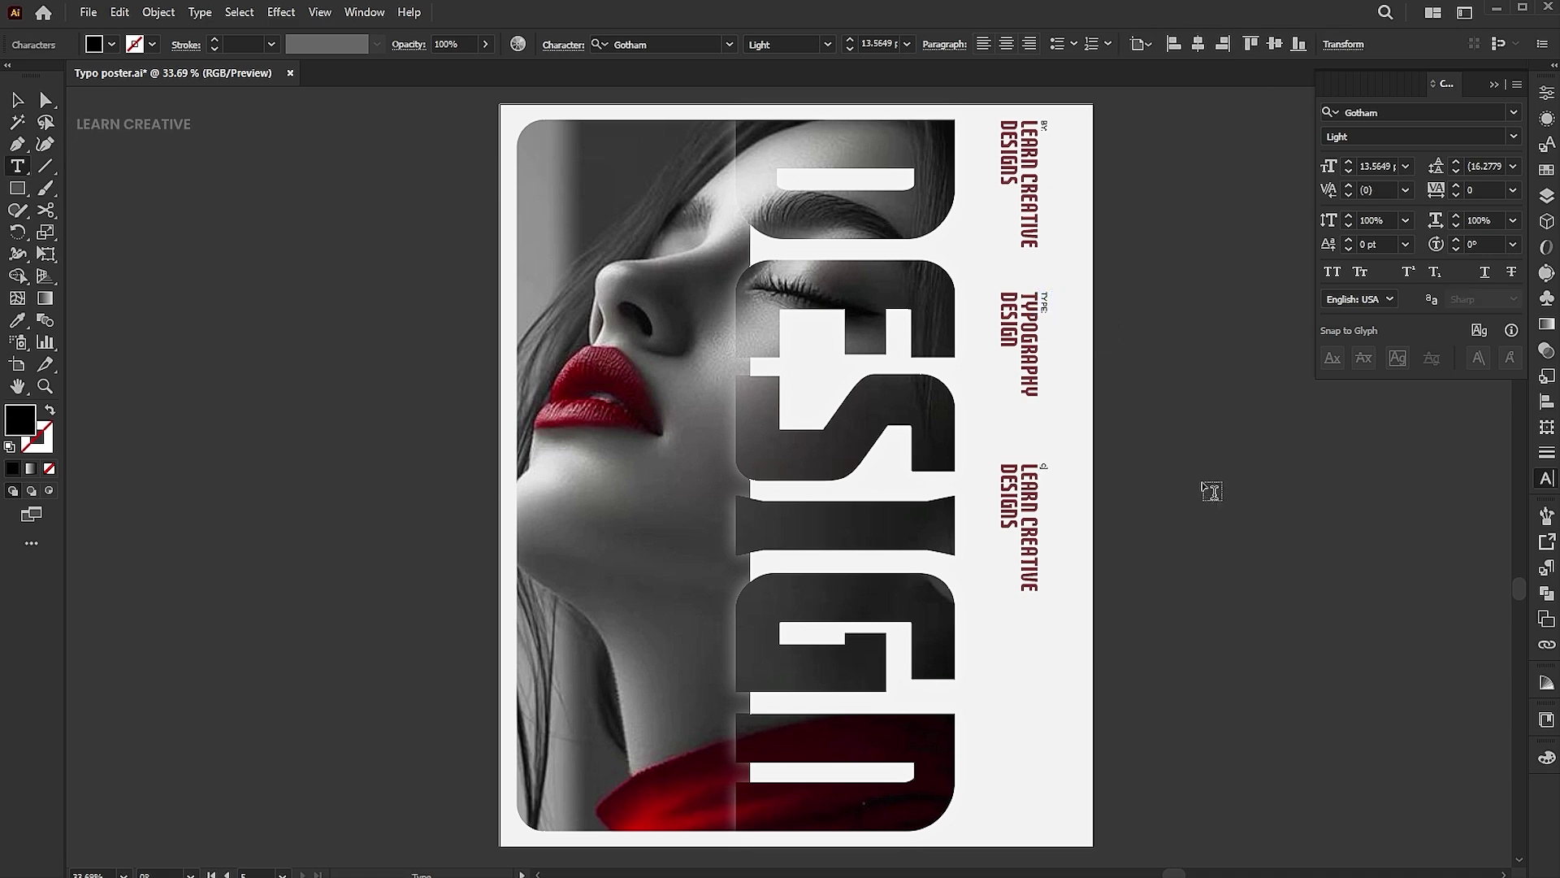
key(Escape)
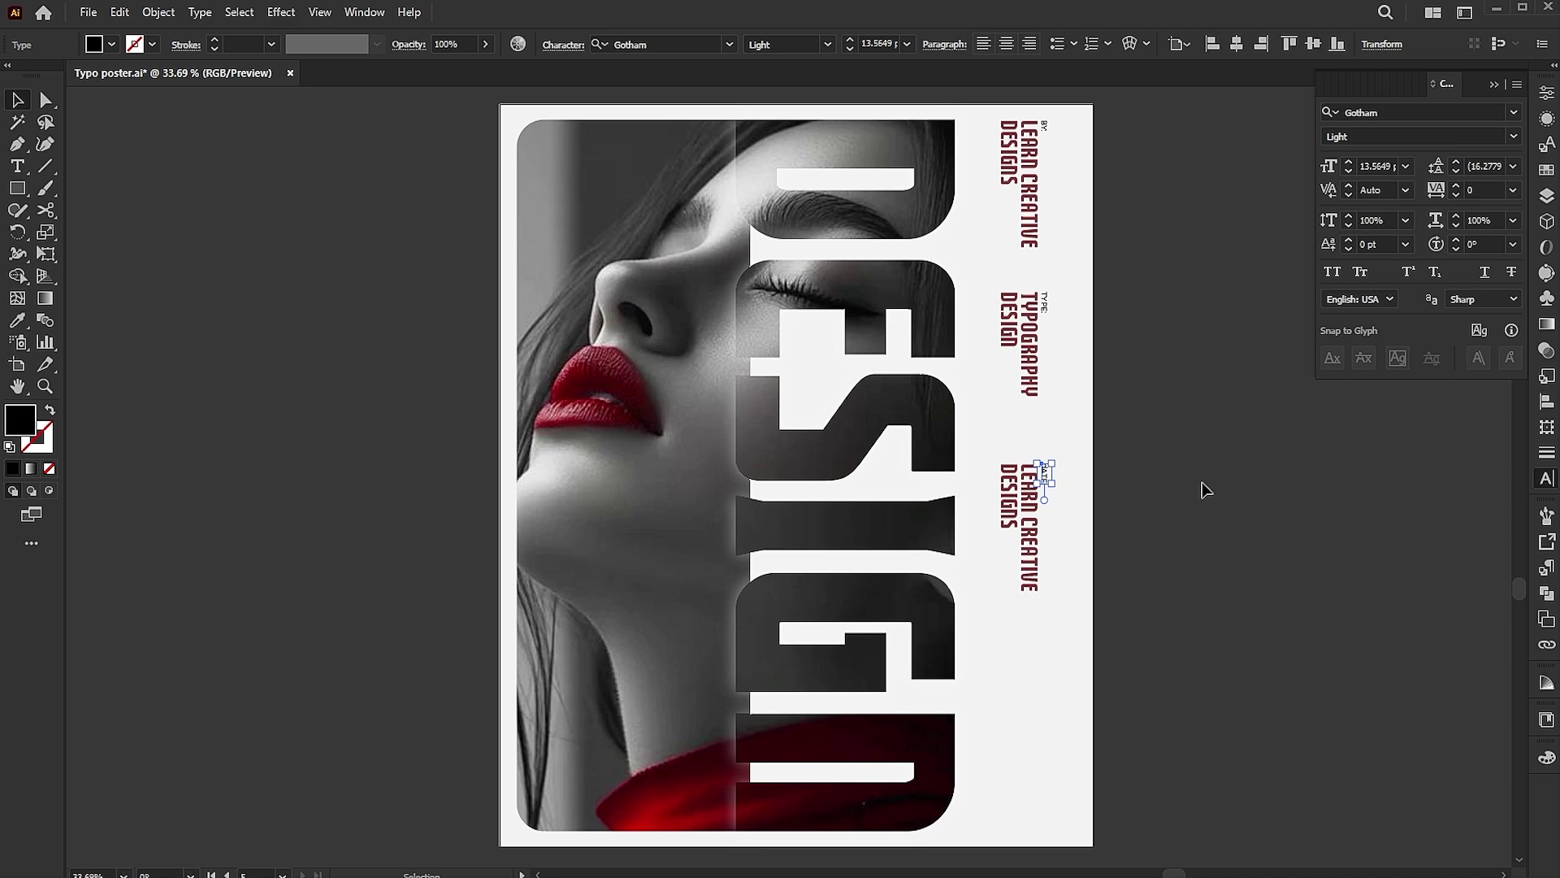
key(t)
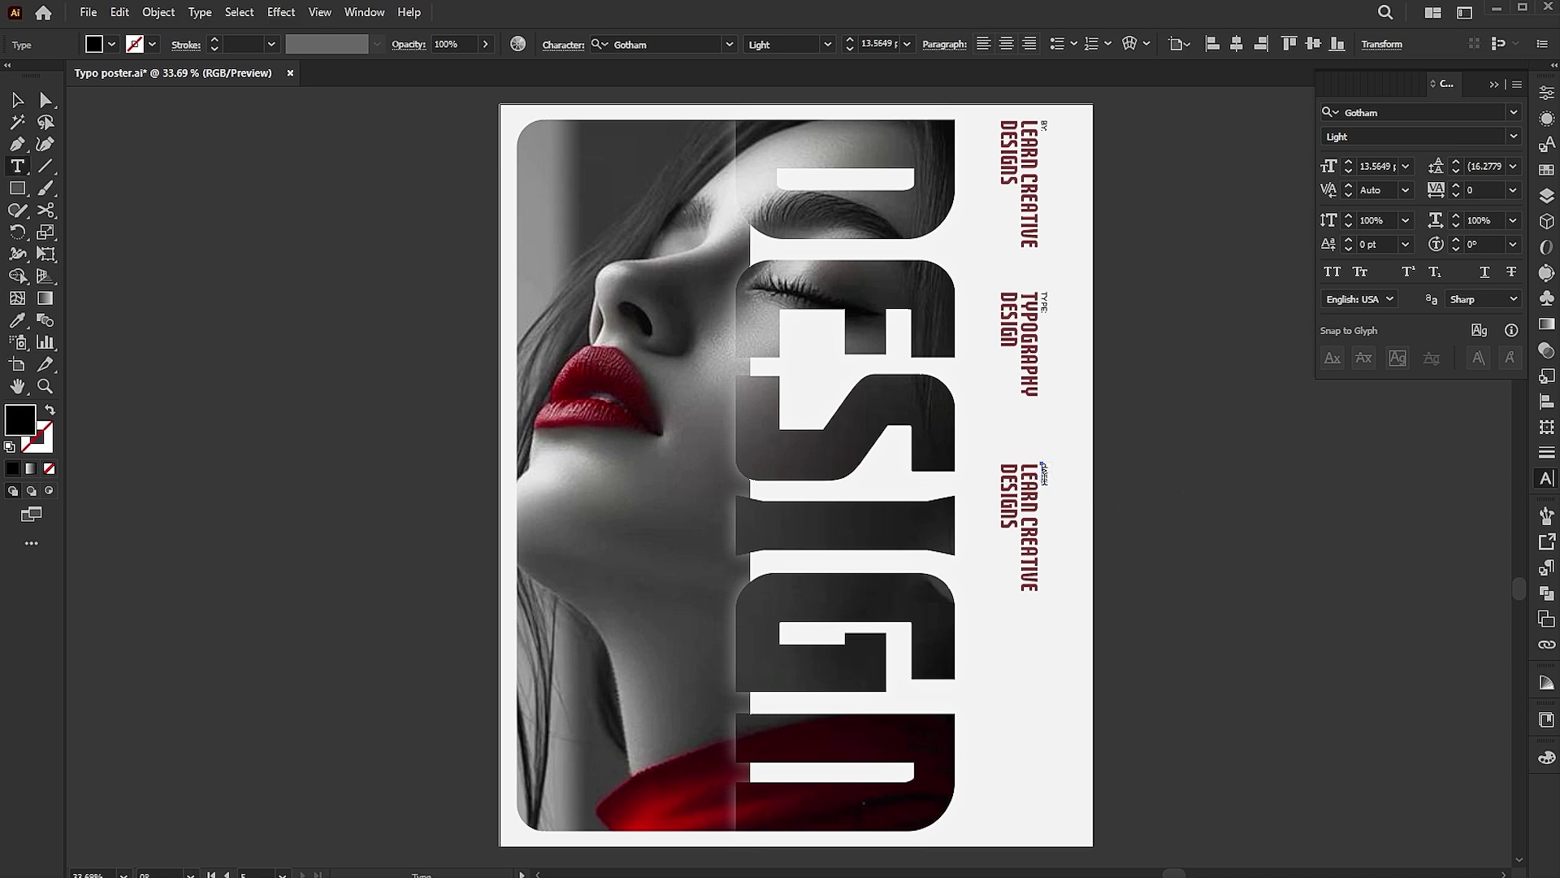
click(1045, 472)
key(Escape)
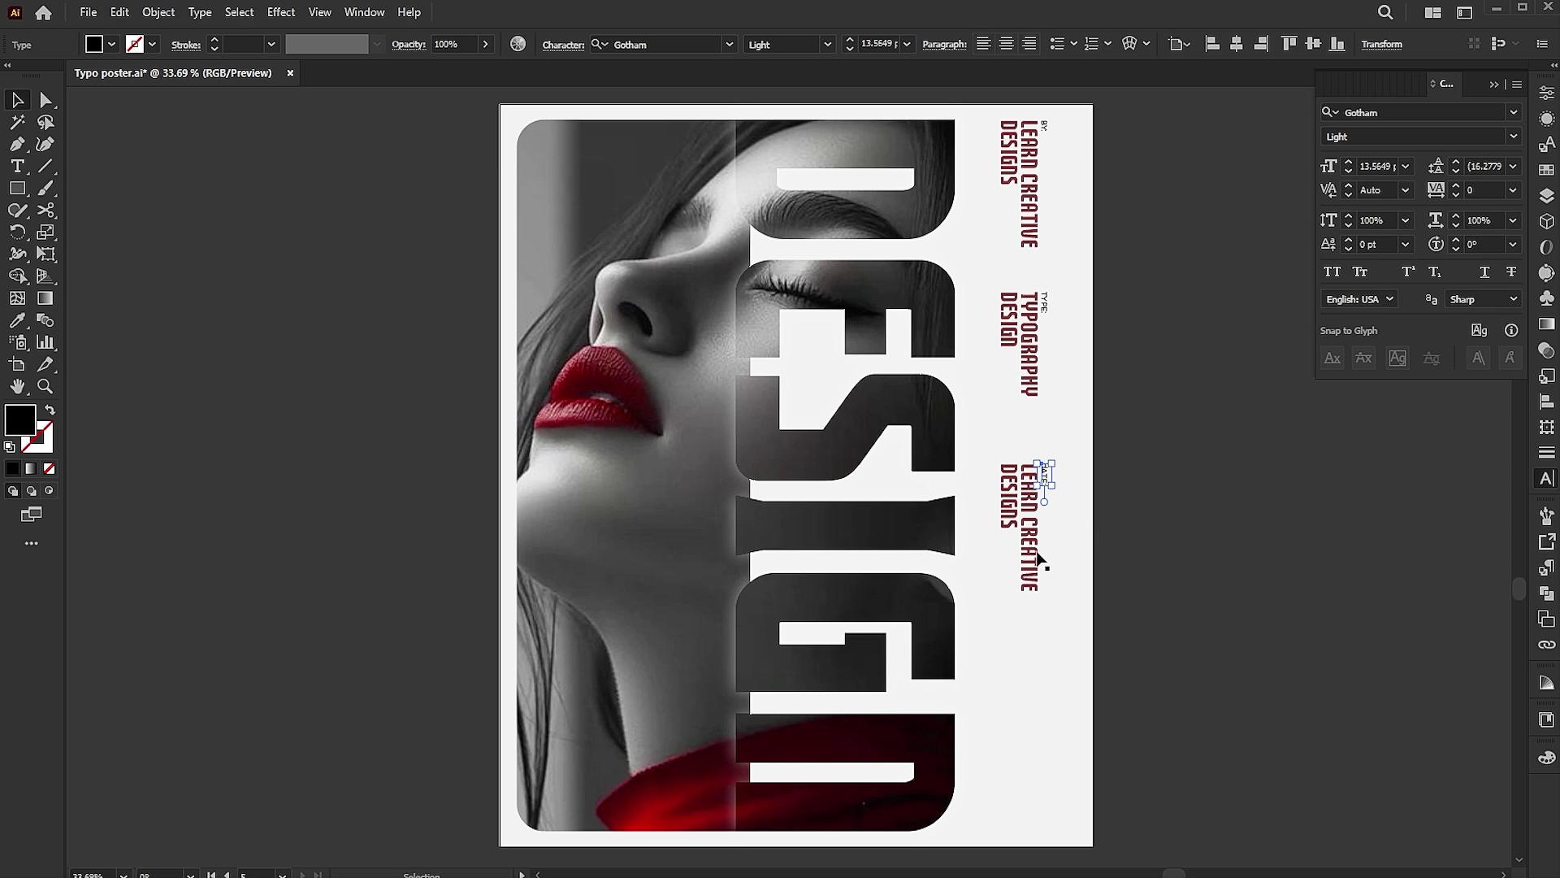
Replace the lowest block's main text with 30/10/2025 and THURSDAY on two lines.
double_click(1039, 550)
triple_click(1037, 550)
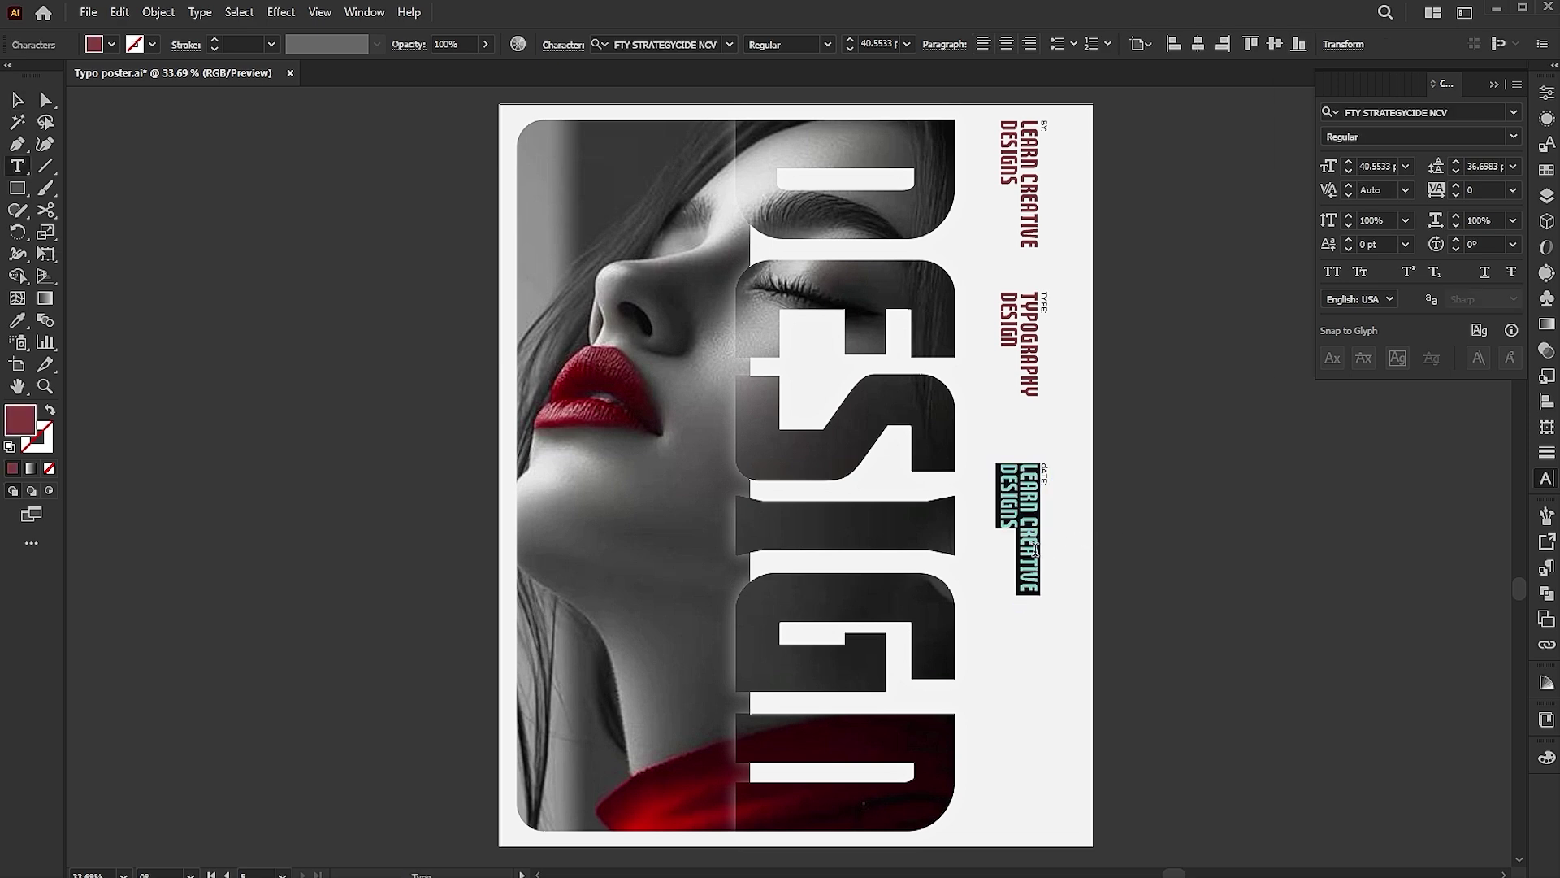
text(30/10/2025)
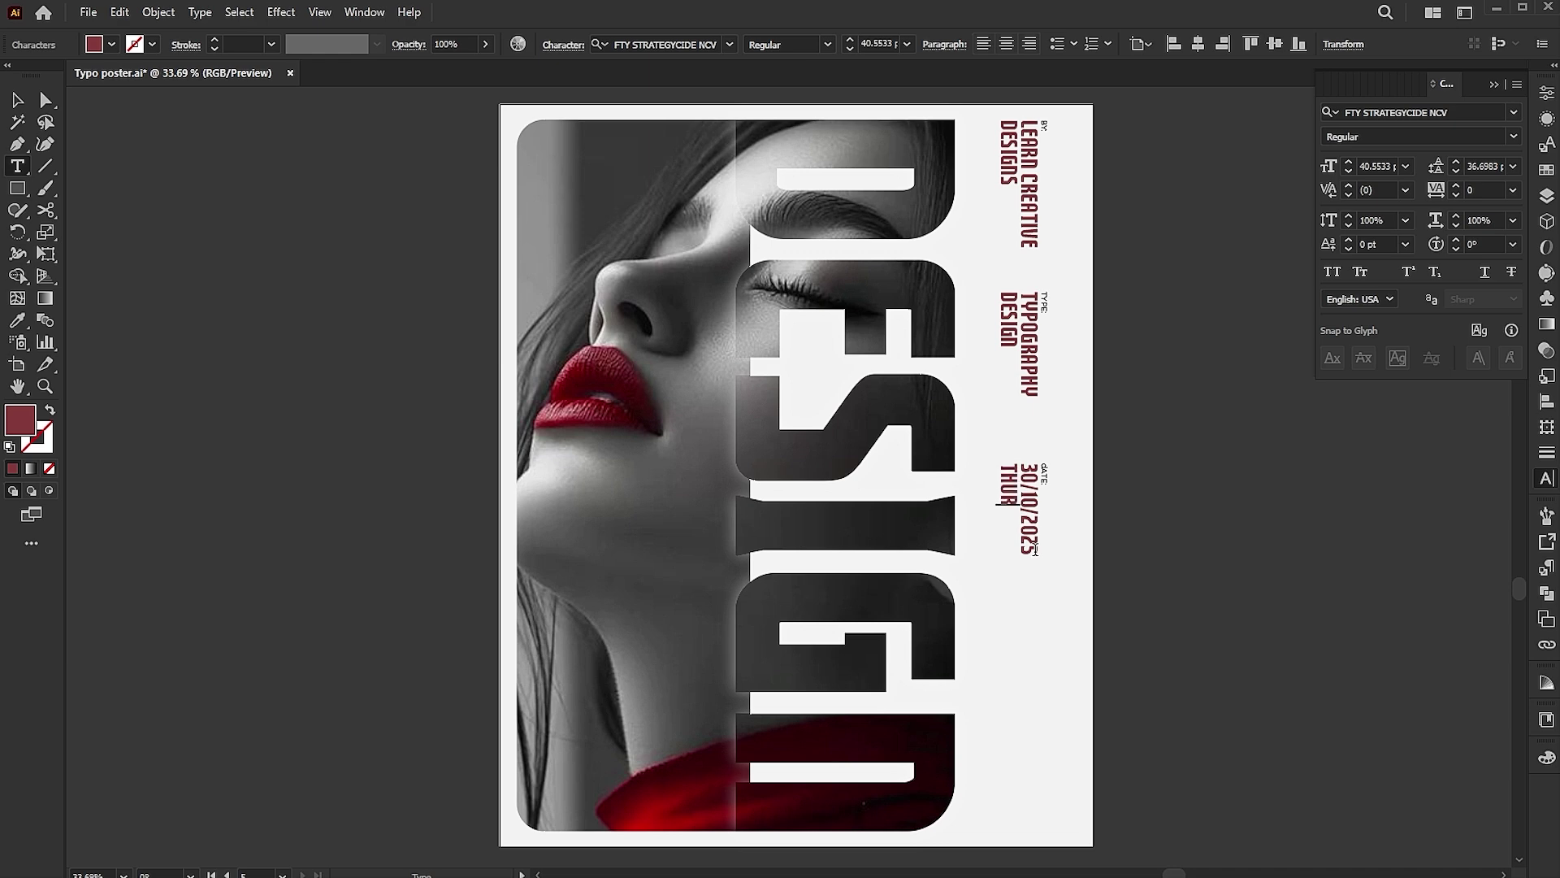
key(Escape)
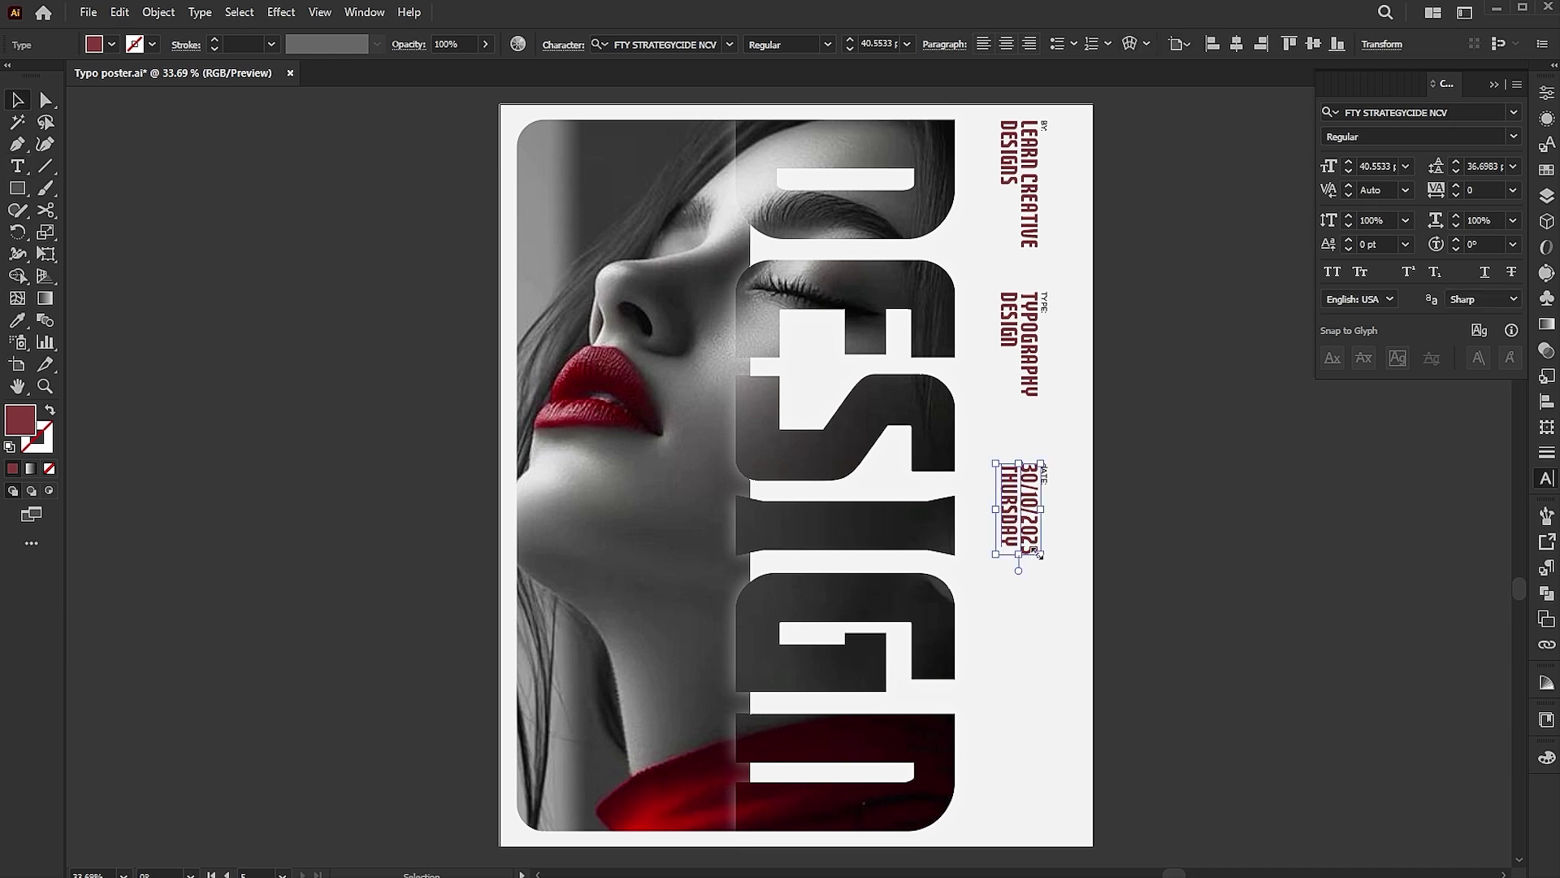
click(1211, 493)
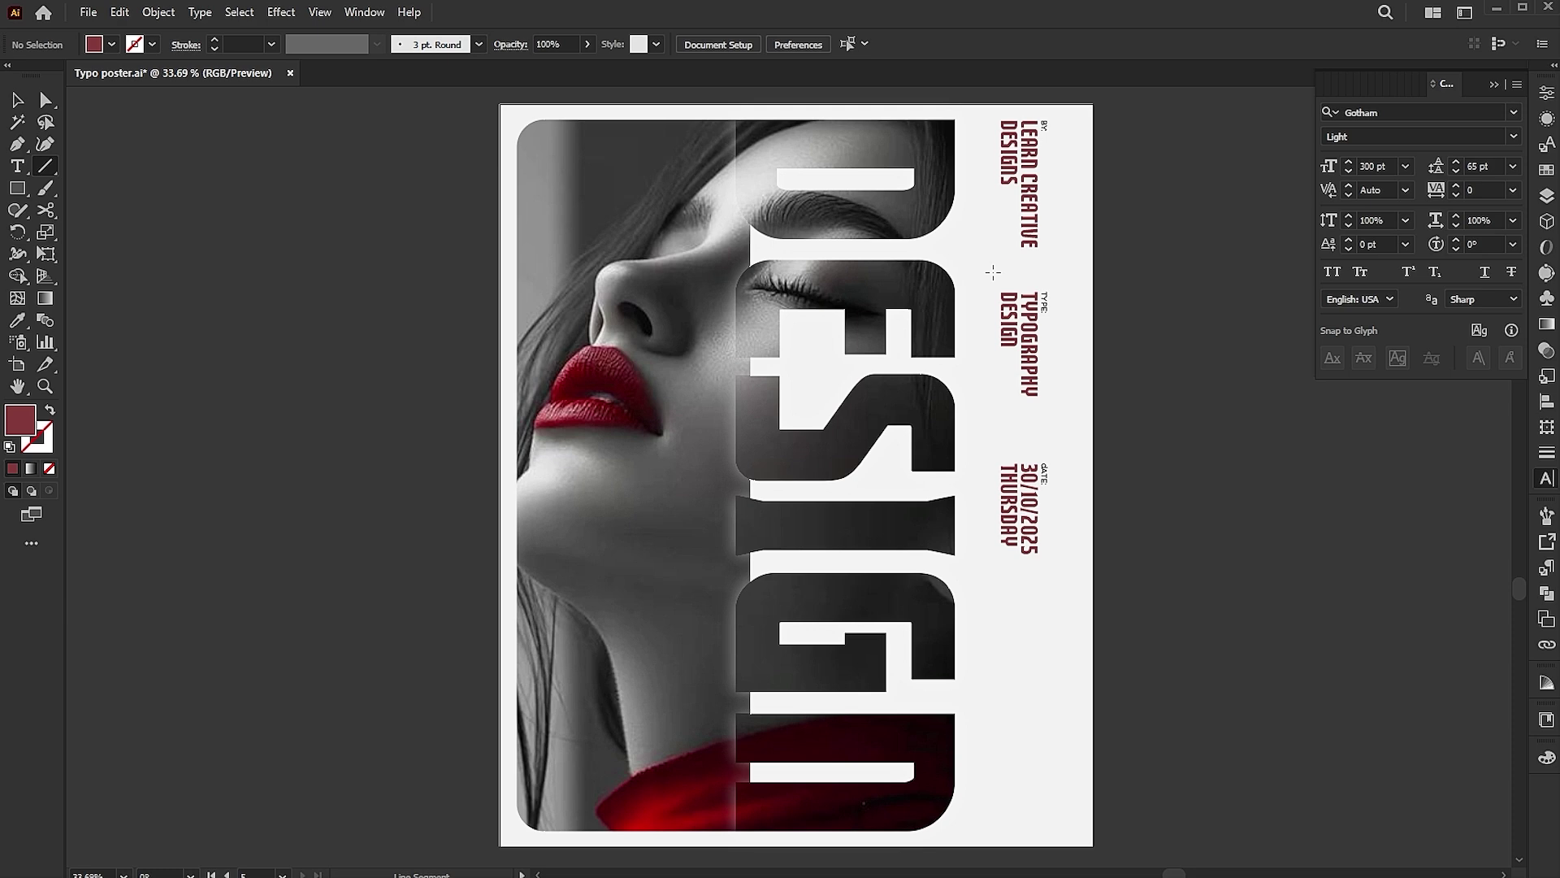
Draw a horizontal divider line about 135 px wide between LEARN CREATIVE DESIGNS and TYPOGRAPHY DESIGN, with a 2 pt gray stroke sampled from the poster.
drag(993, 271, 1067, 271)
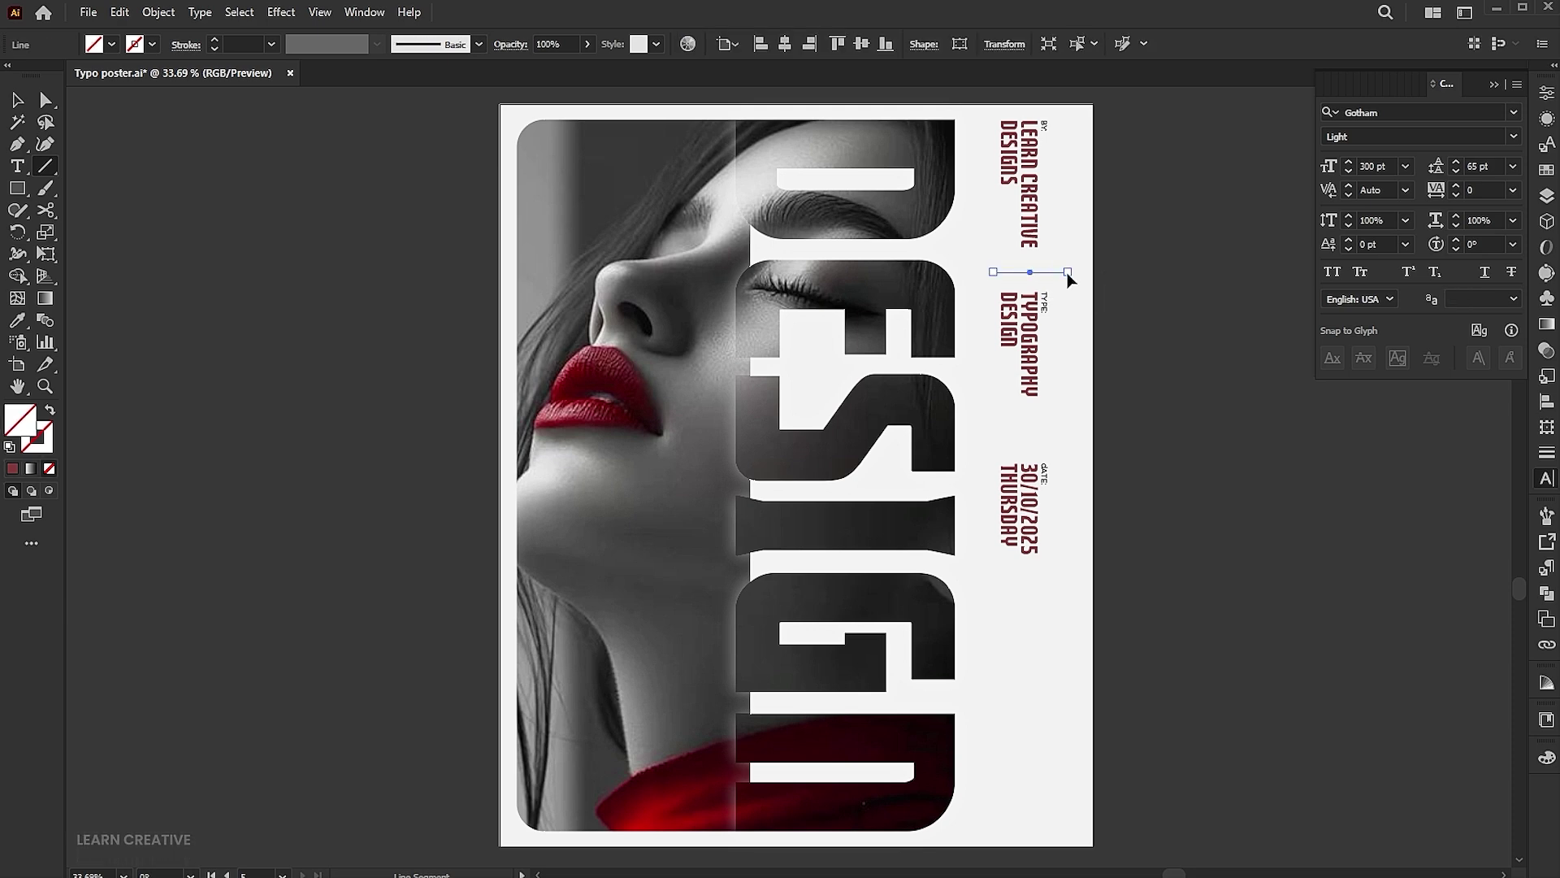
key(i)
click(827, 393)
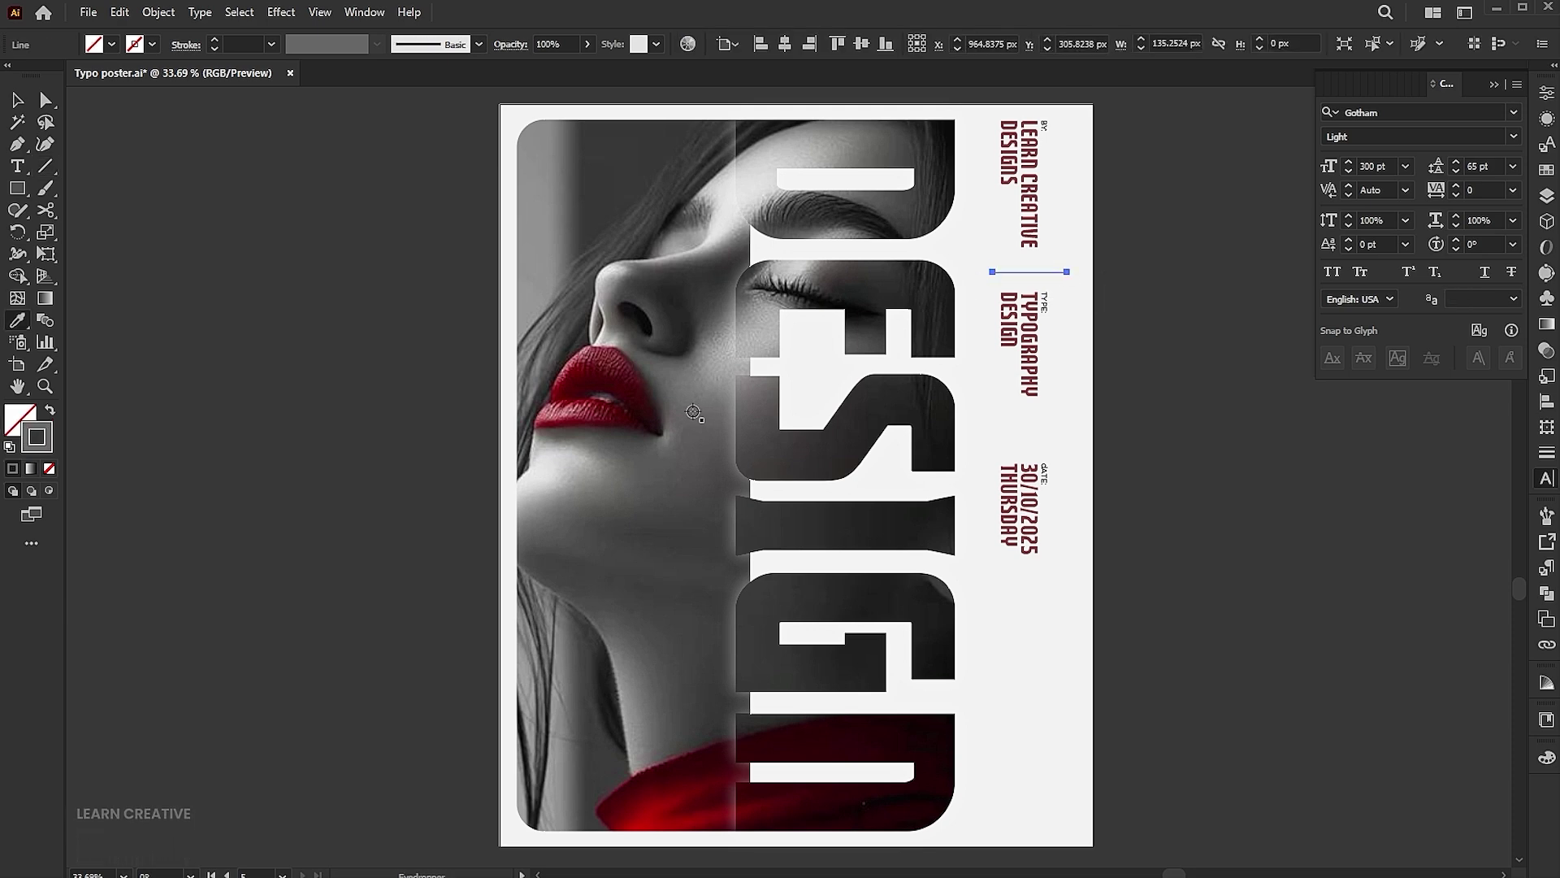
key(v)
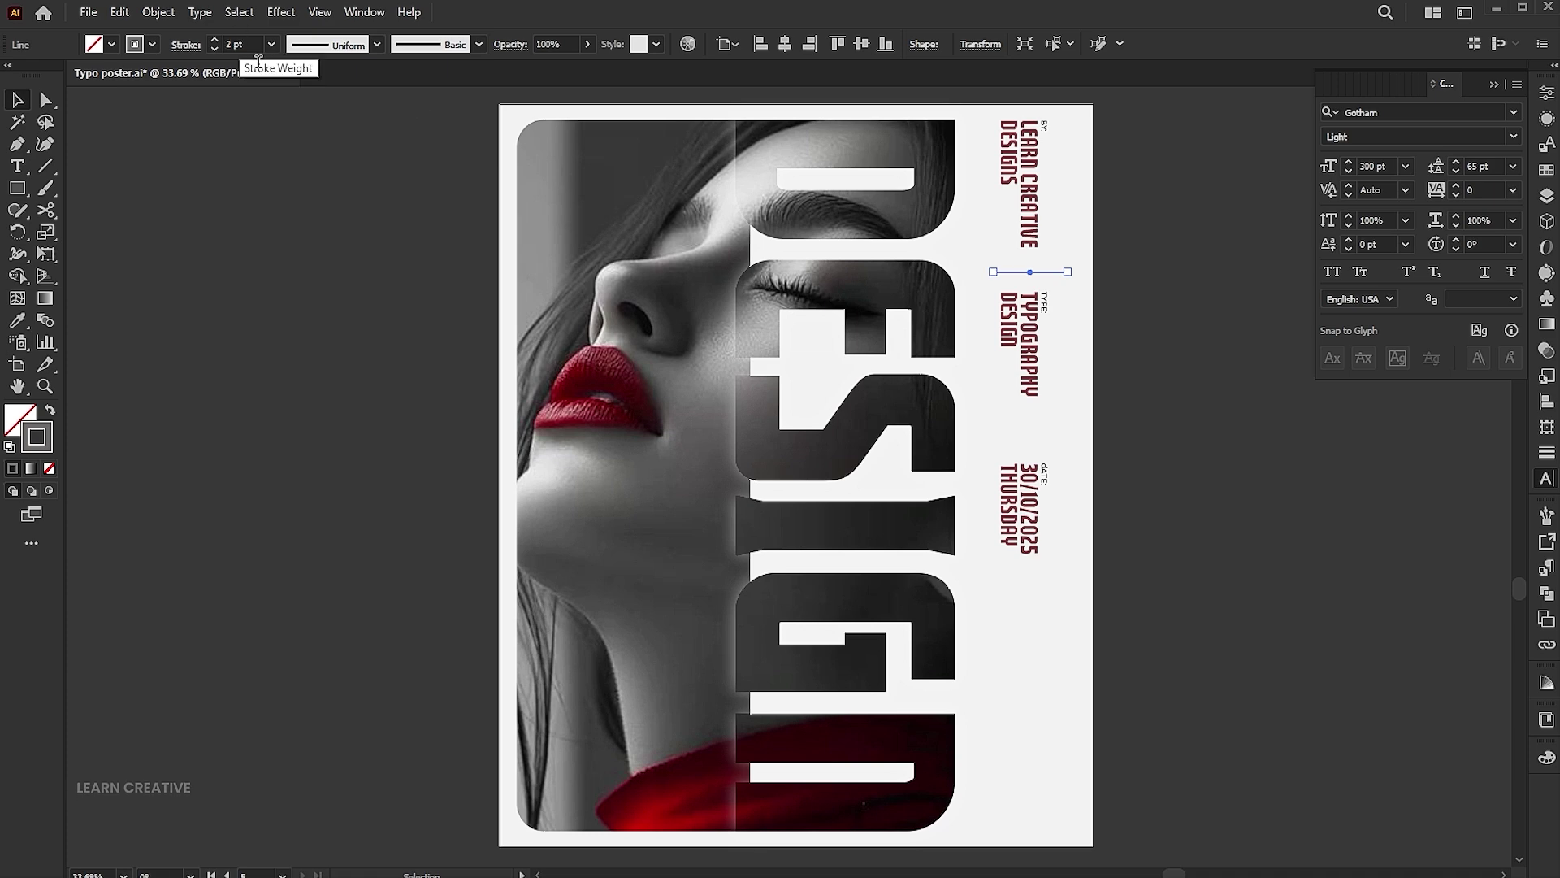
click(1105, 466)
click(1045, 273)
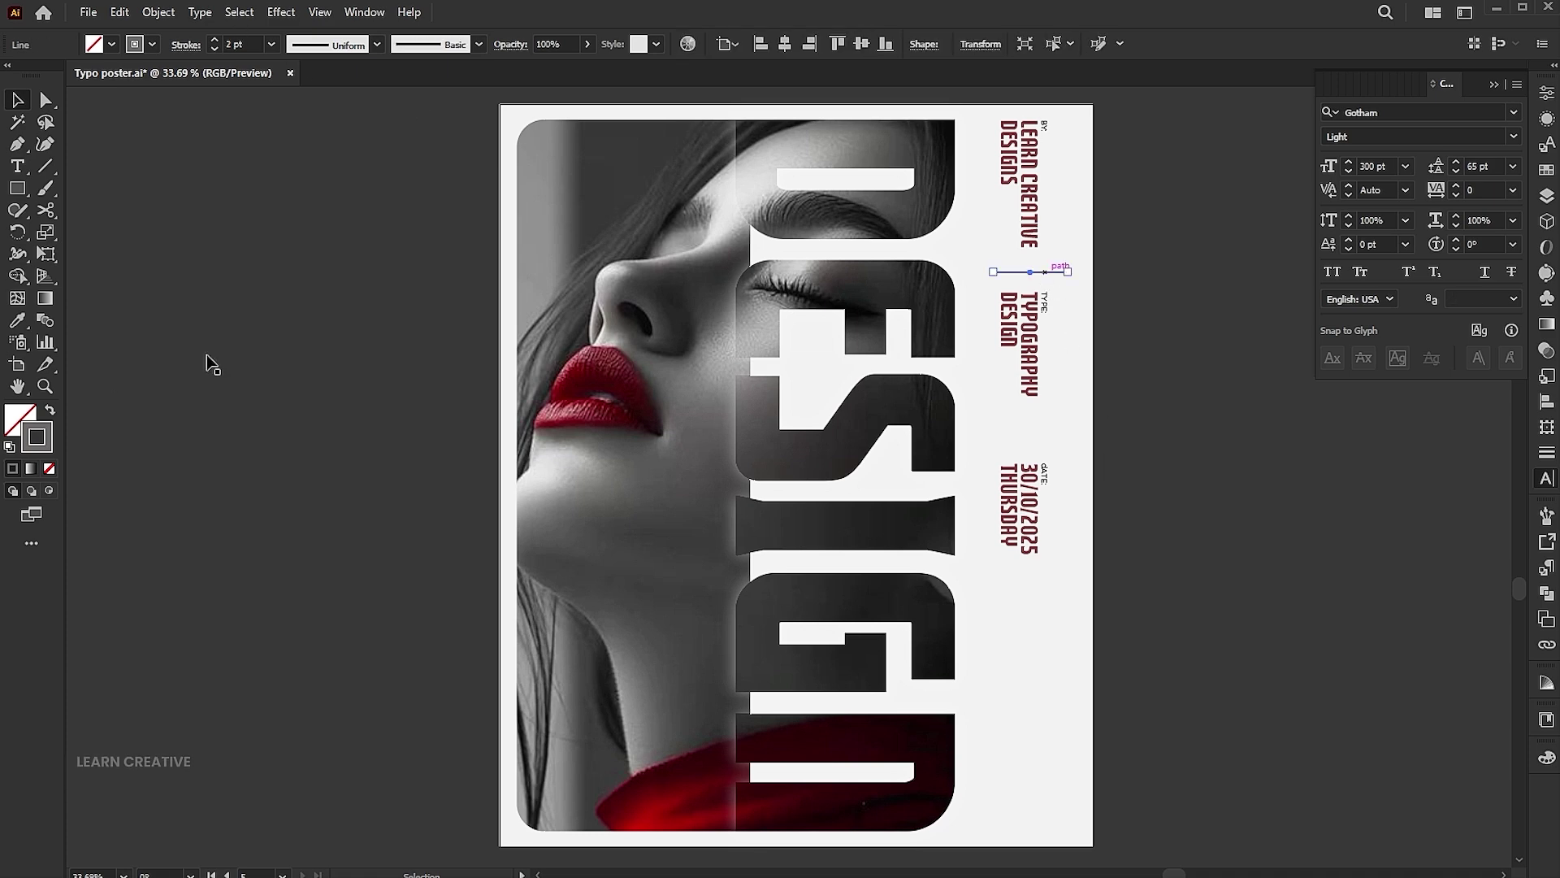
Adjust the divider line's gray stroke color and duplicate the line between the TYPOGRAPHY DESIGN and date blocks.
double_click(47, 438)
click(497, 300)
click(930, 235)
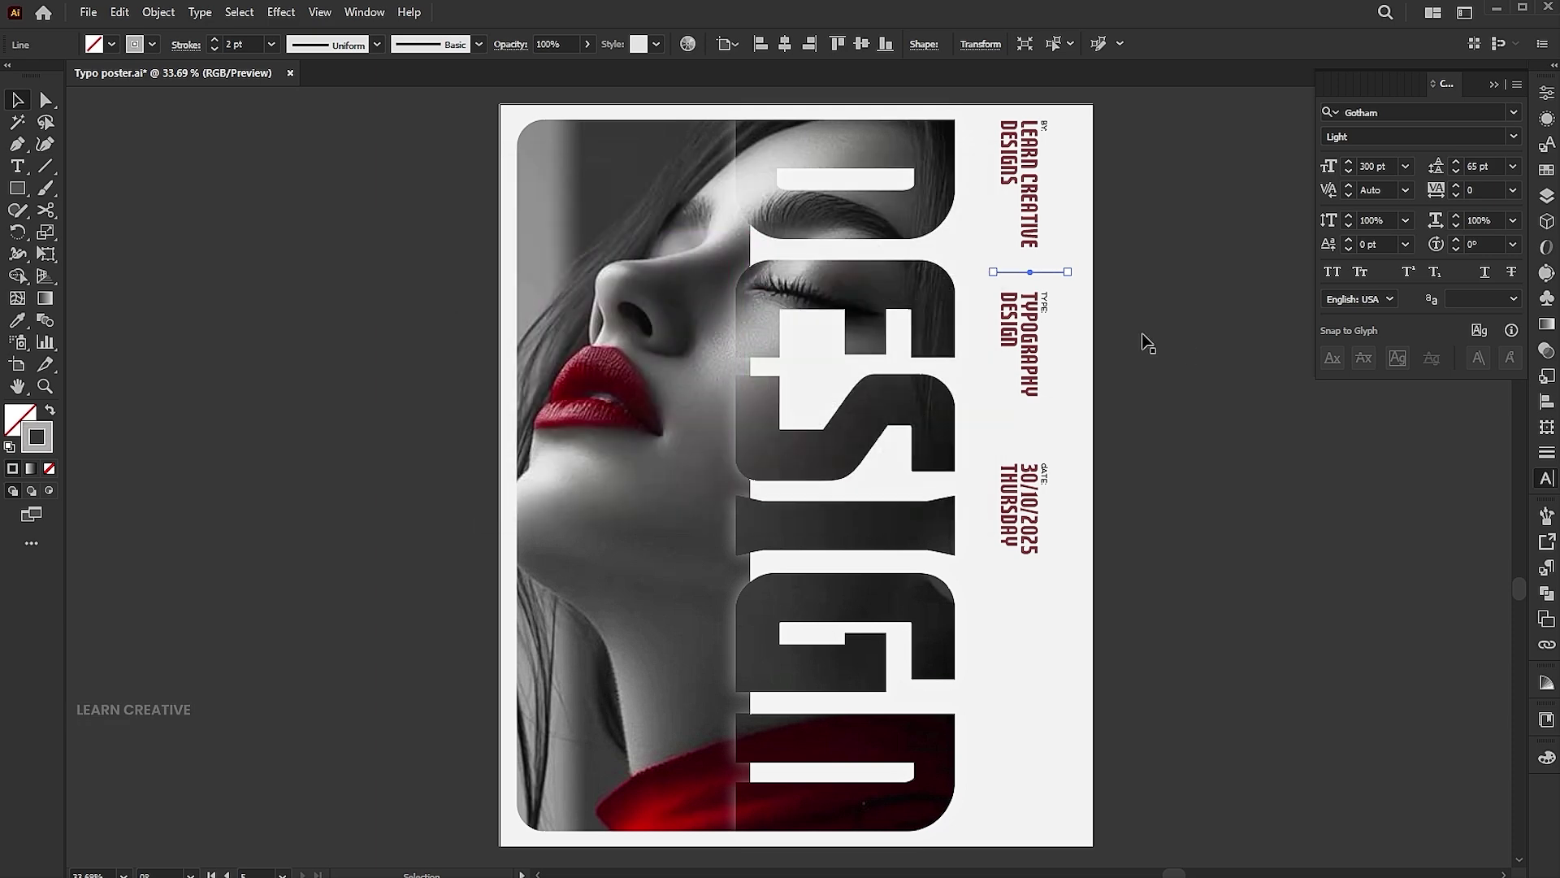
click(1096, 307)
drag(1062, 274, 1068, 429)
click(1103, 465)
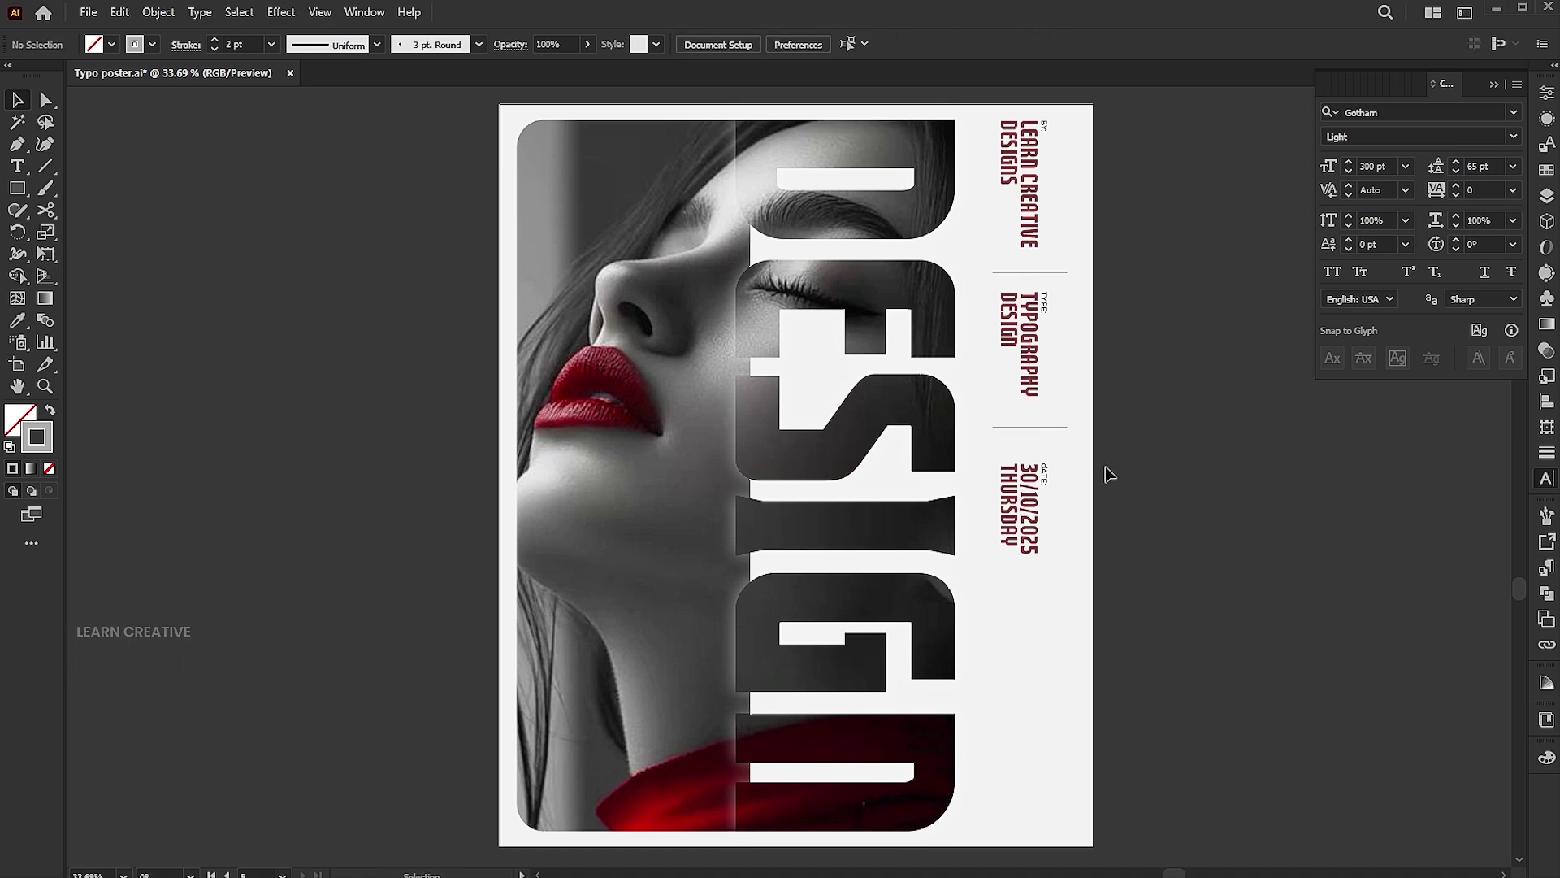
Add a justified gray 10 pt Lorem ipsum paragraph in Gotham Light below the date block, aligned with the divider lines' left ends.
click(19, 168)
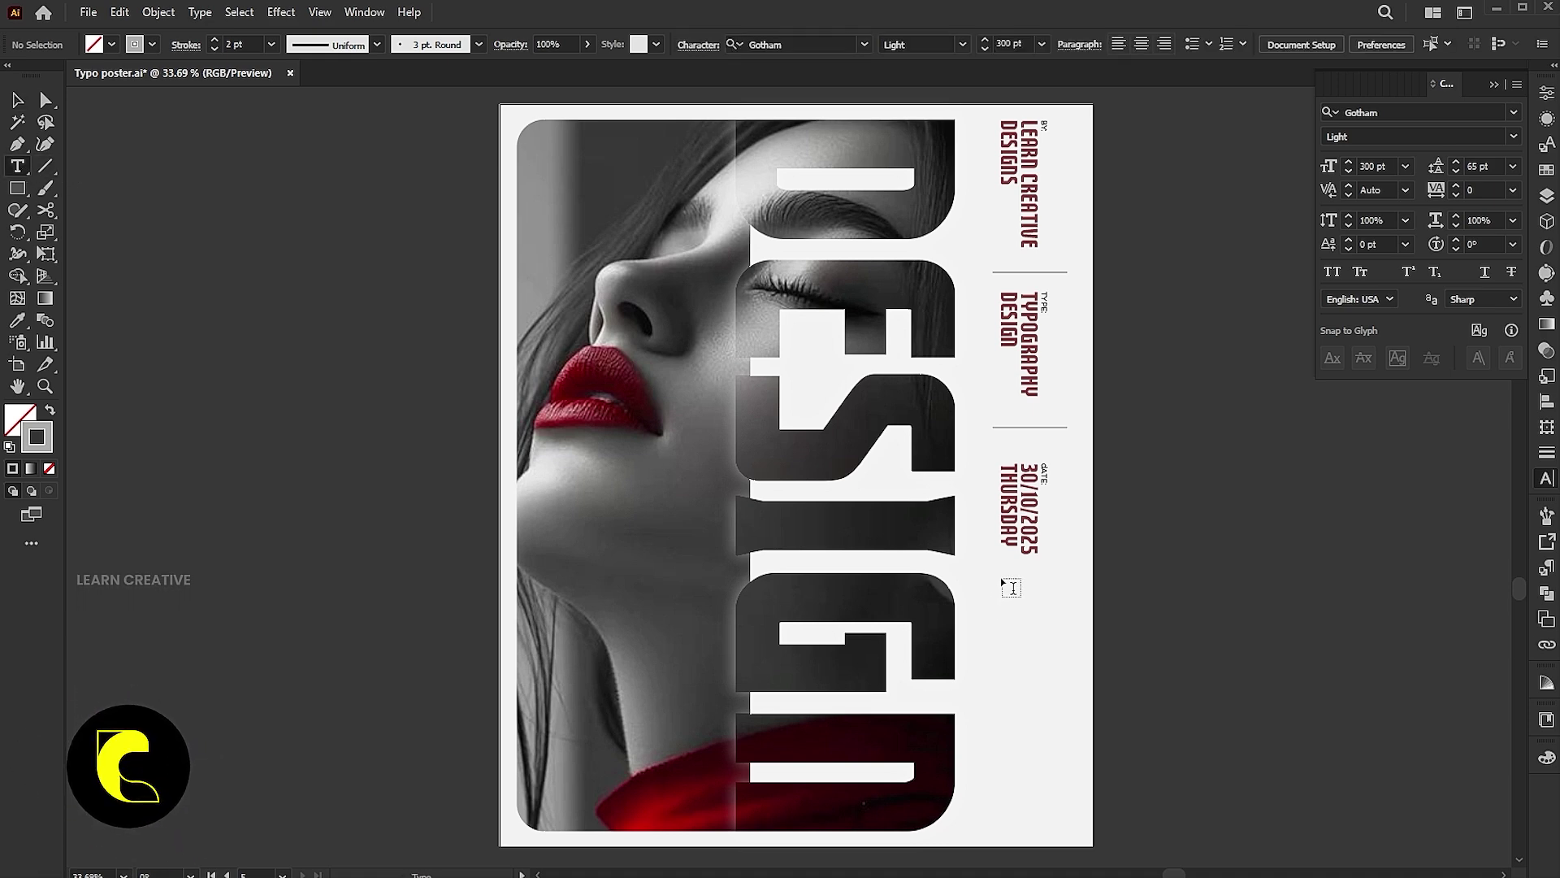
drag(999, 577, 1058, 758)
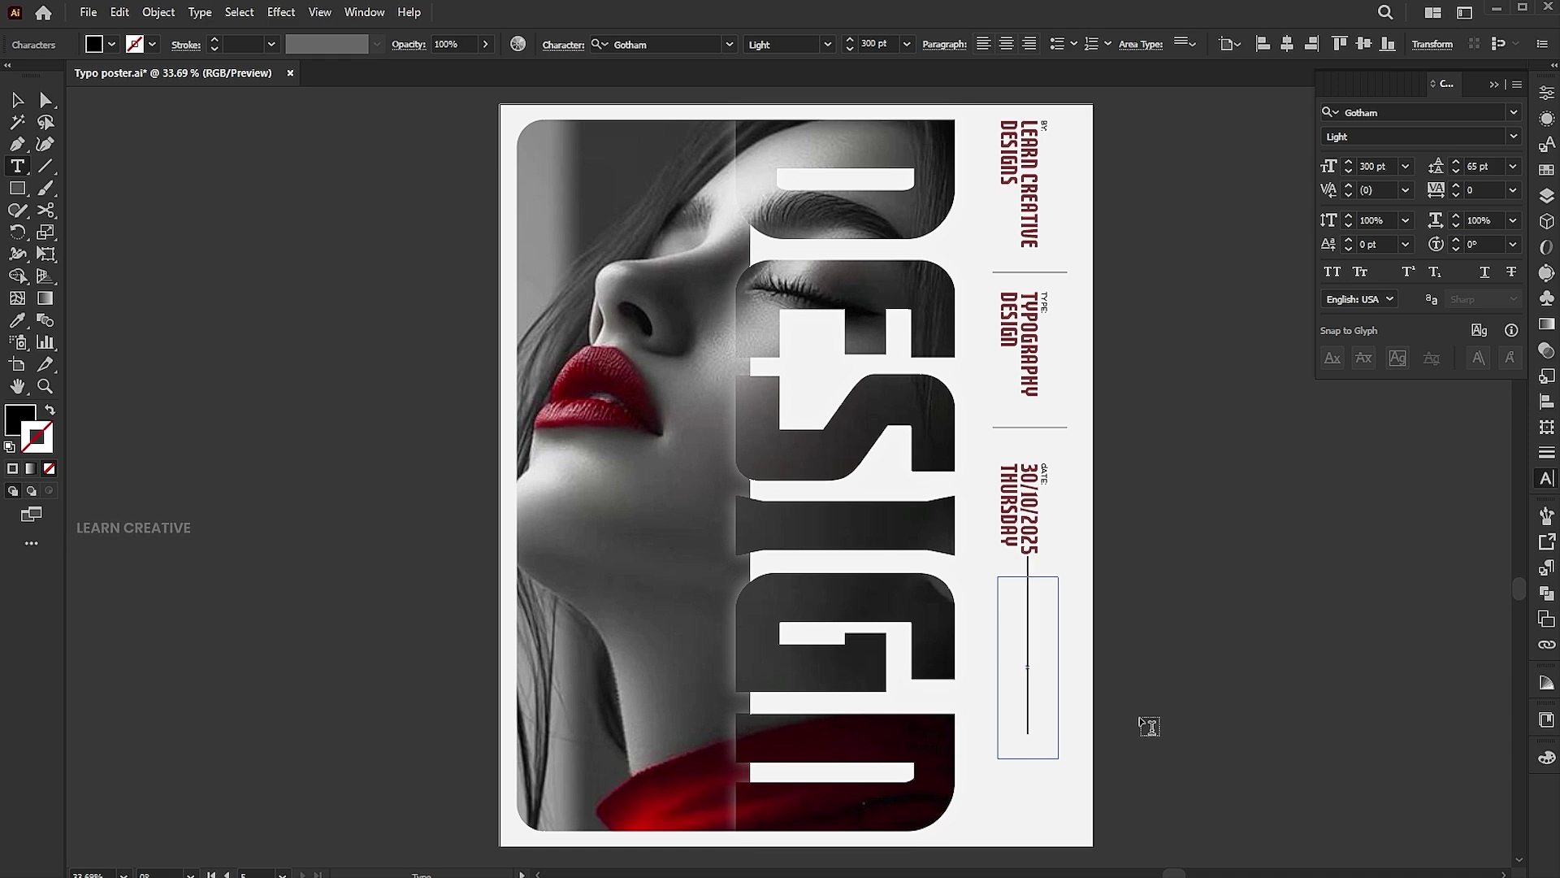
click(887, 42)
text(10)
key(Return)
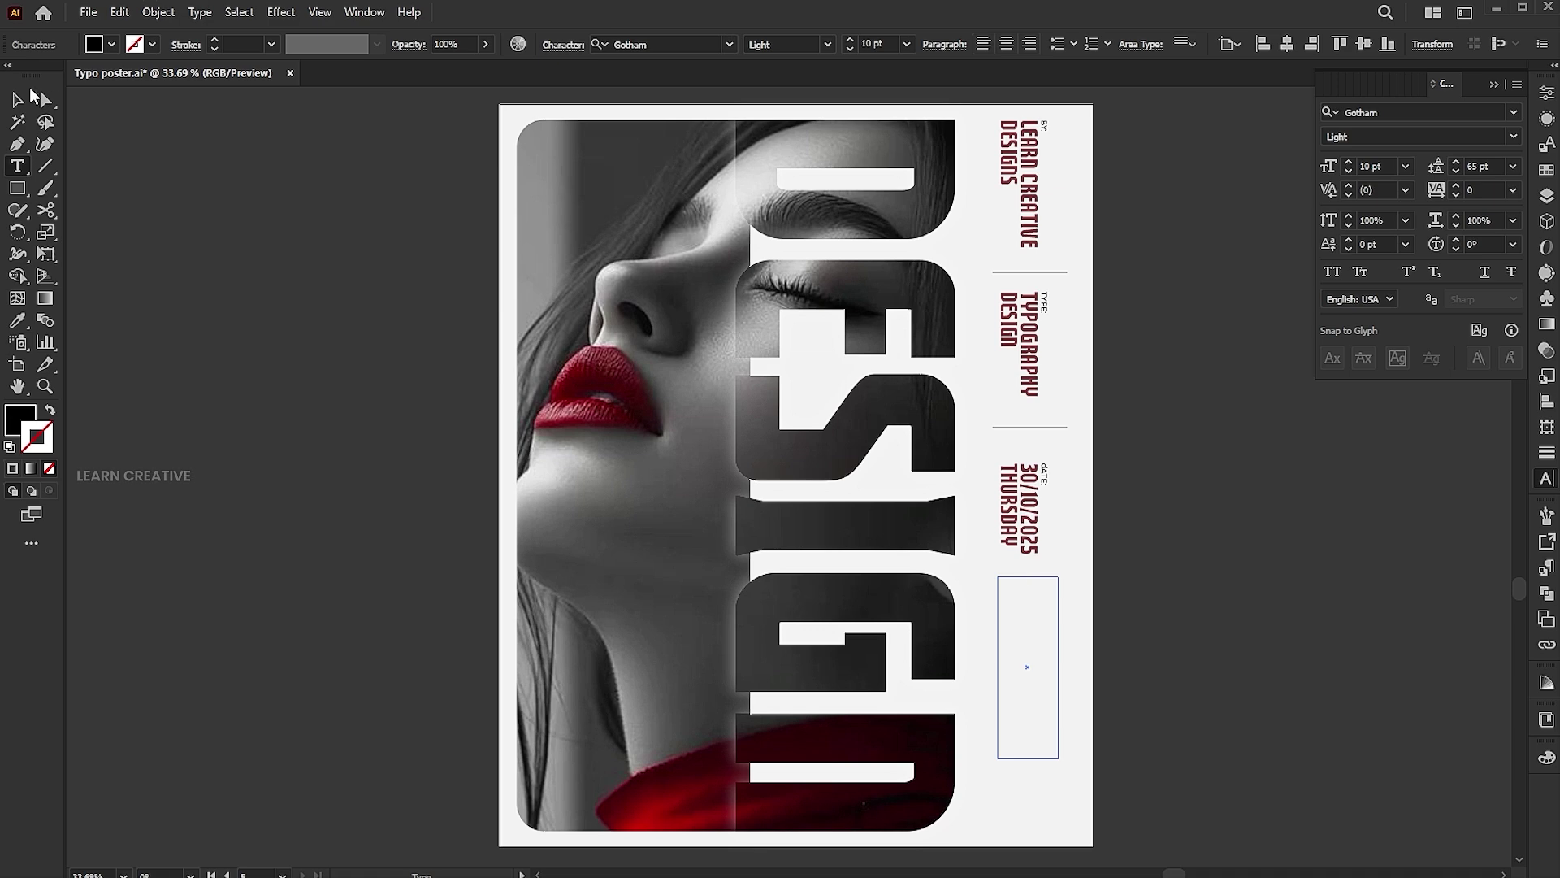
key(Escape)
click(1118, 626)
key(t)
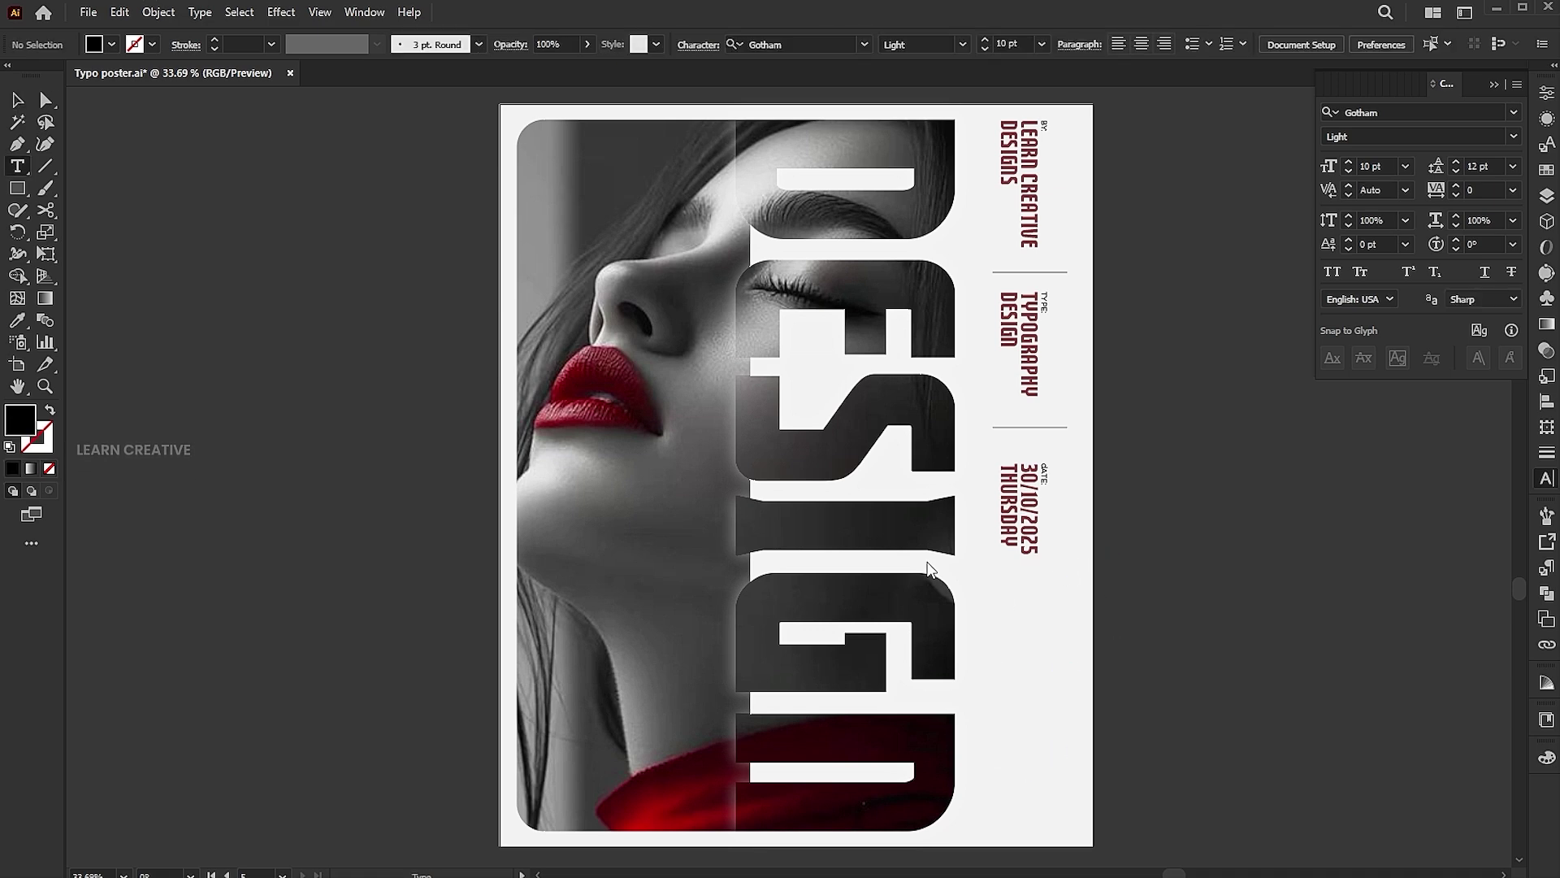
drag(997, 585, 1066, 739)
key(Escape)
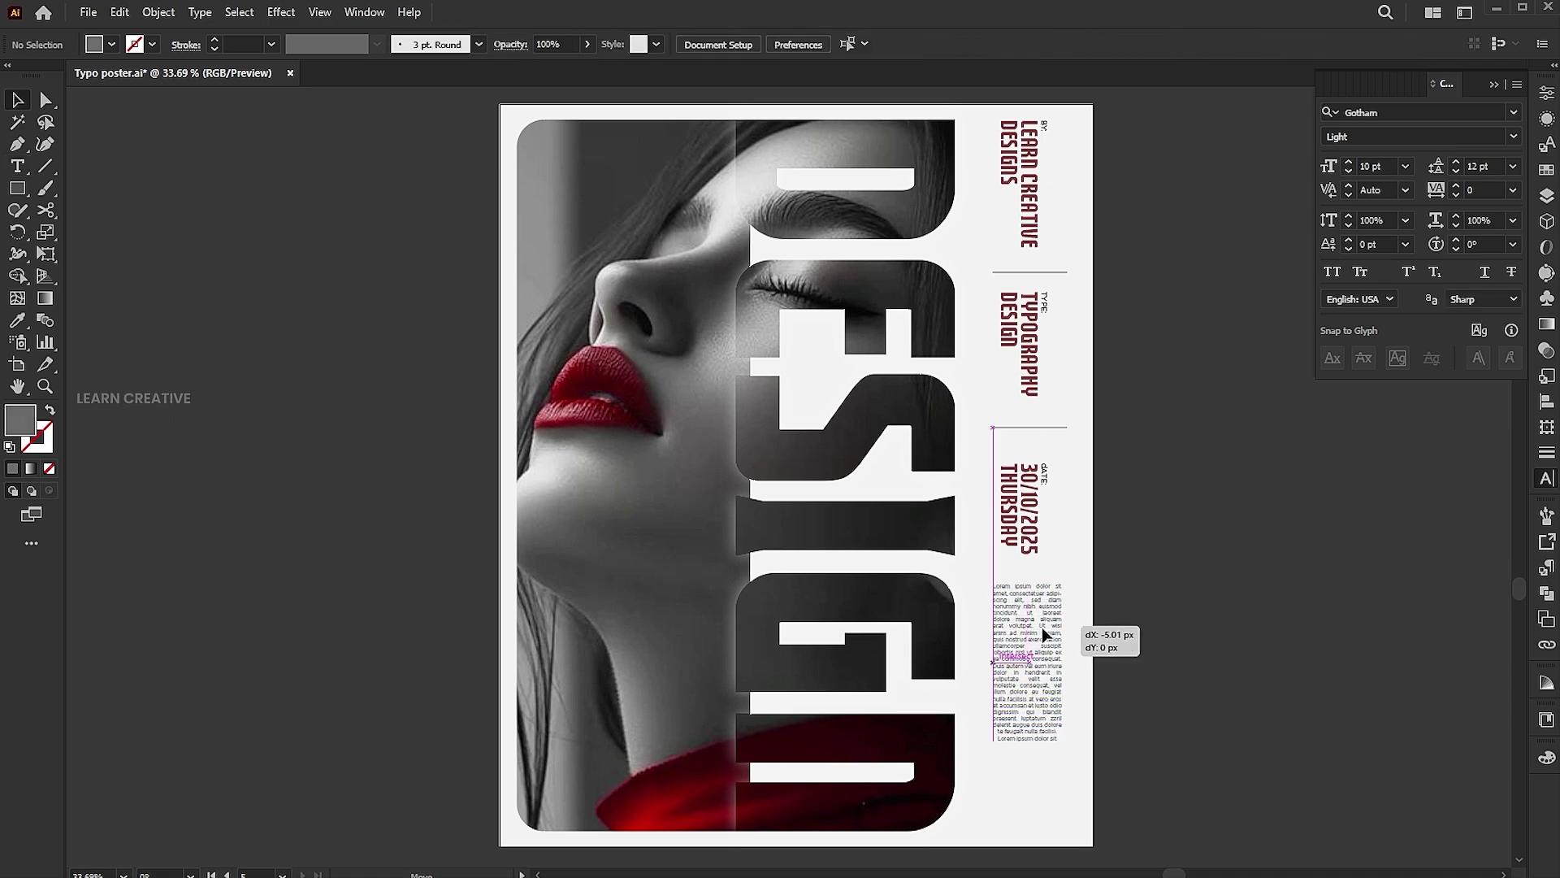
click(1035, 633)
Place the linked "bar code back" image below the Lorem ipsum paragraph.
click(88, 12)
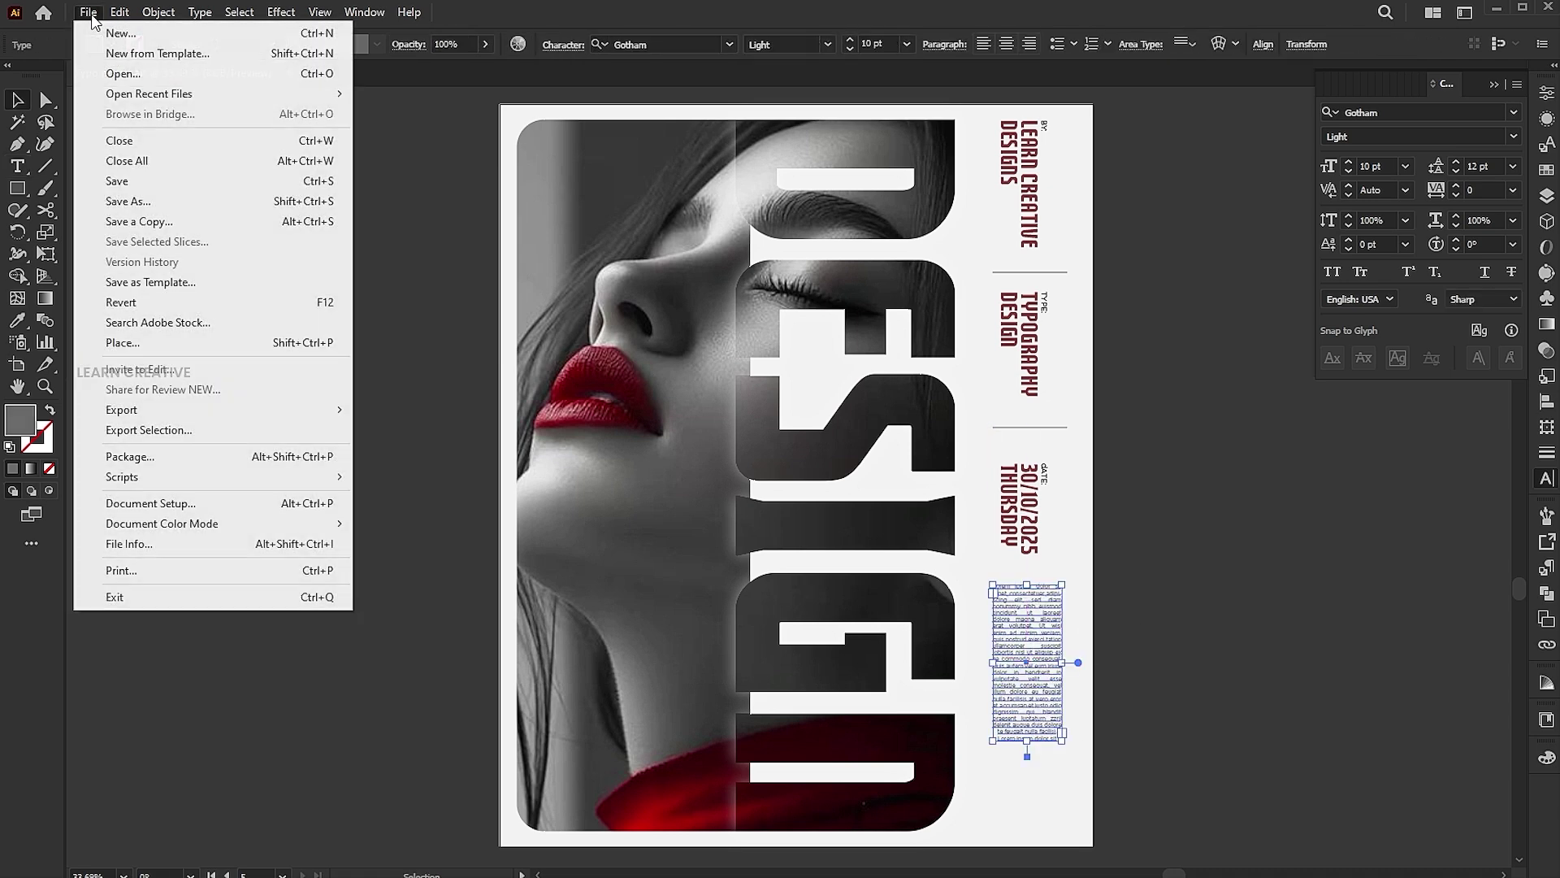
click(148, 344)
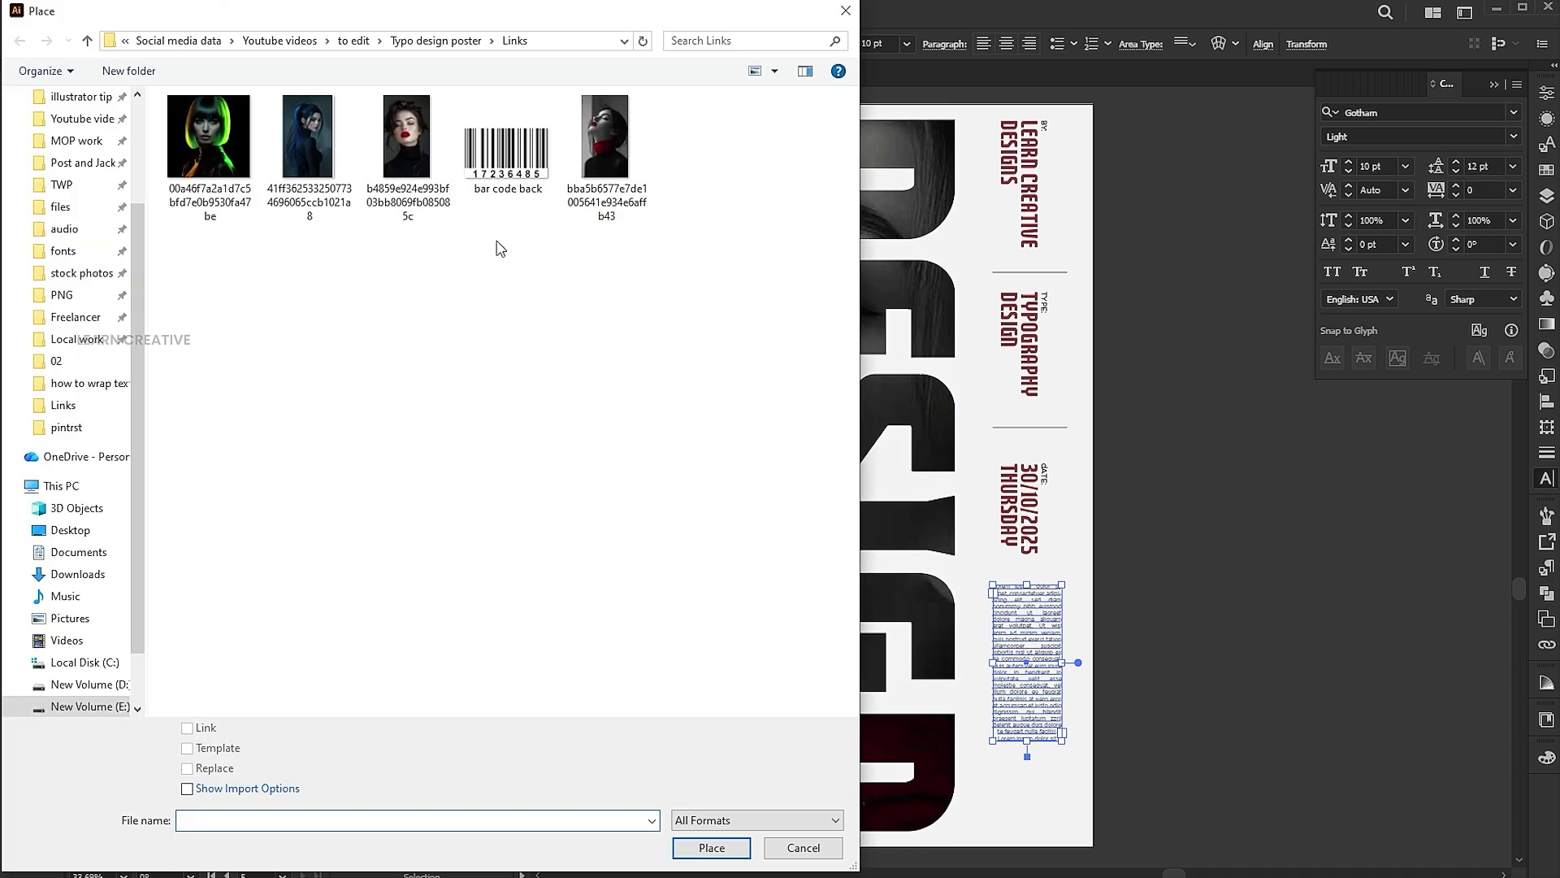
click(504, 154)
click(710, 846)
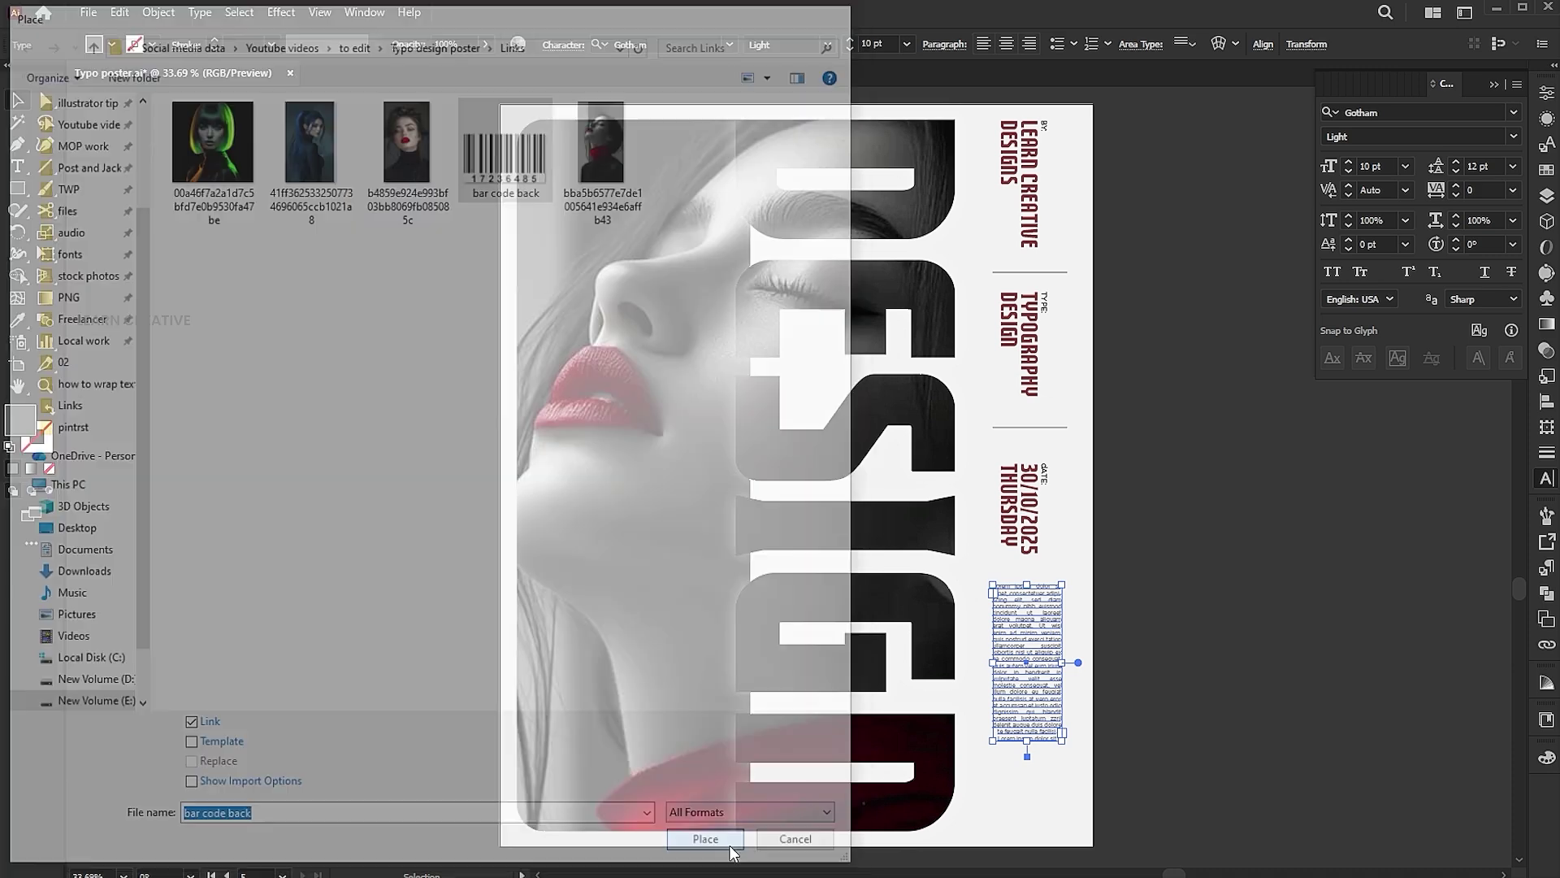
click(988, 766)
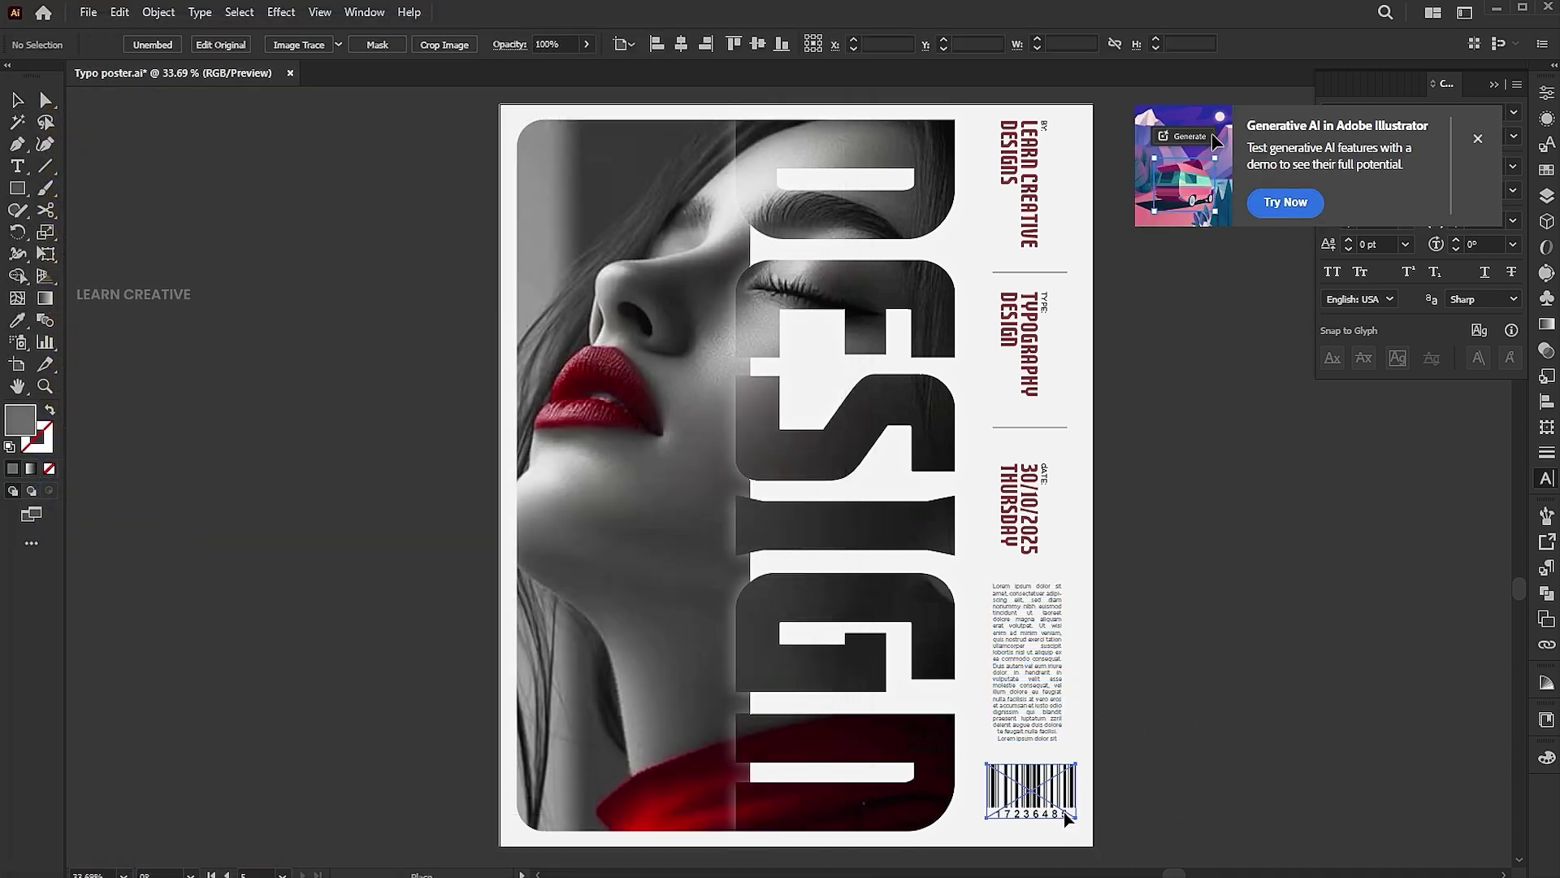
Fit the barcode to the width of the divider lines beneath the paragraph and set its opacity to 60%.
drag(1081, 790, 1057, 805)
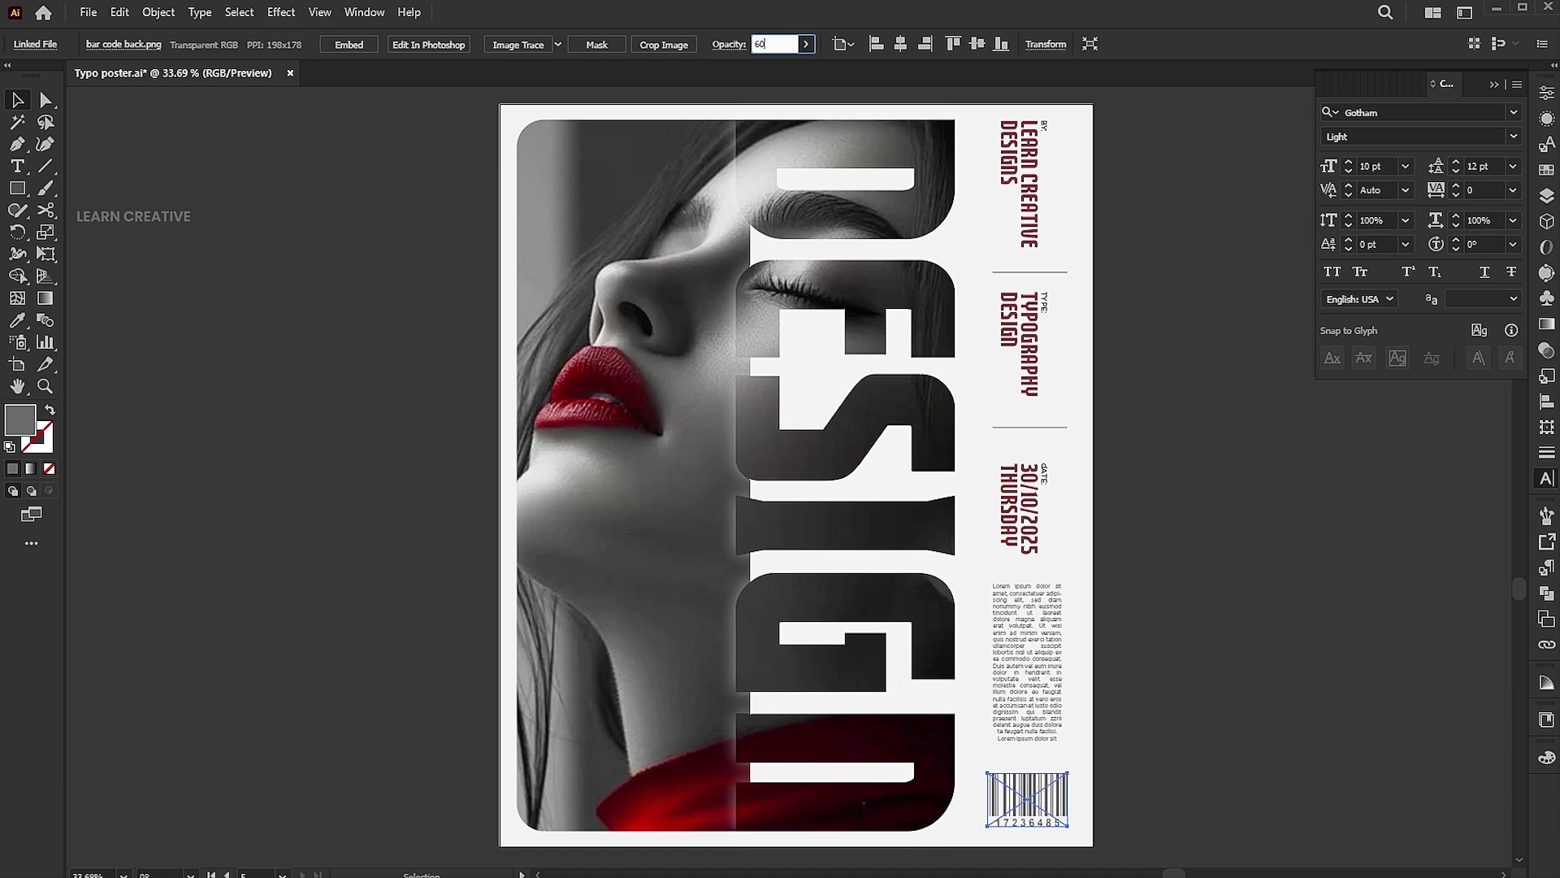
click(1109, 427)
drag(1183, 452, 1186, 458)
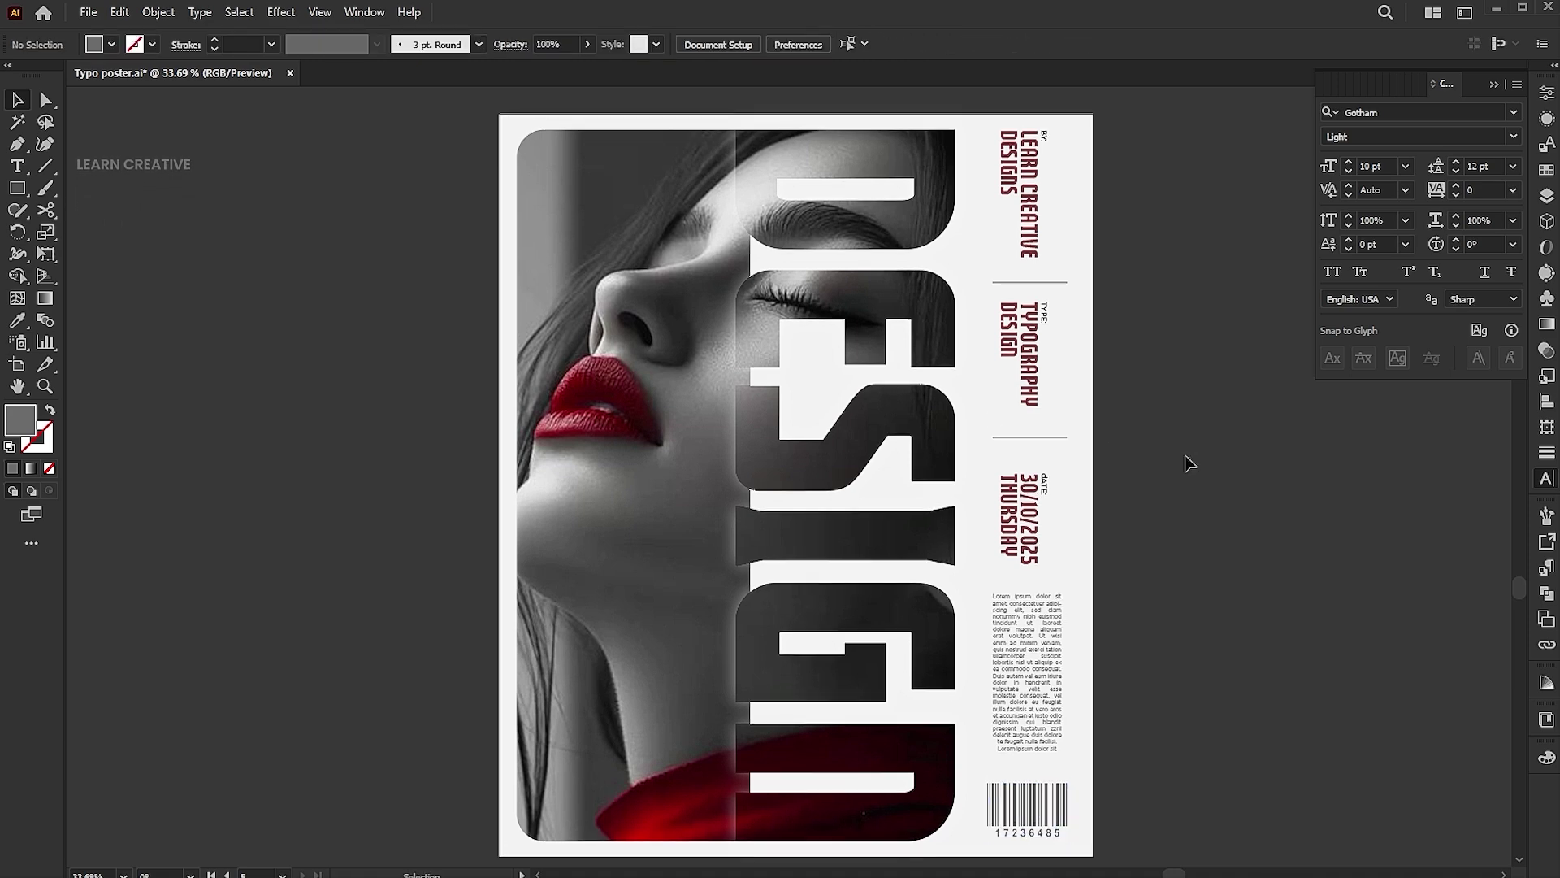
Draw a circle in the portrait's upper-left corner and fill it with the off-white sampled from the poster background.
scroll(1188, 463, up, 1)
drag(21, 195, 89, 230)
mouse_move(544, 170)
mouse_down()
mouse_move(592, 228)
mouse_move(567, 185)
mouse_up()
key(i)
click(979, 224)
key(v)
click(1242, 320)
Add two smaller copies of the circle lower on the portrait, with the smallest one in its lower-left corner.
drag(530, 168, 555, 798)
click(355, 602)
click(485, 774)
key(ctrl+shift+a)
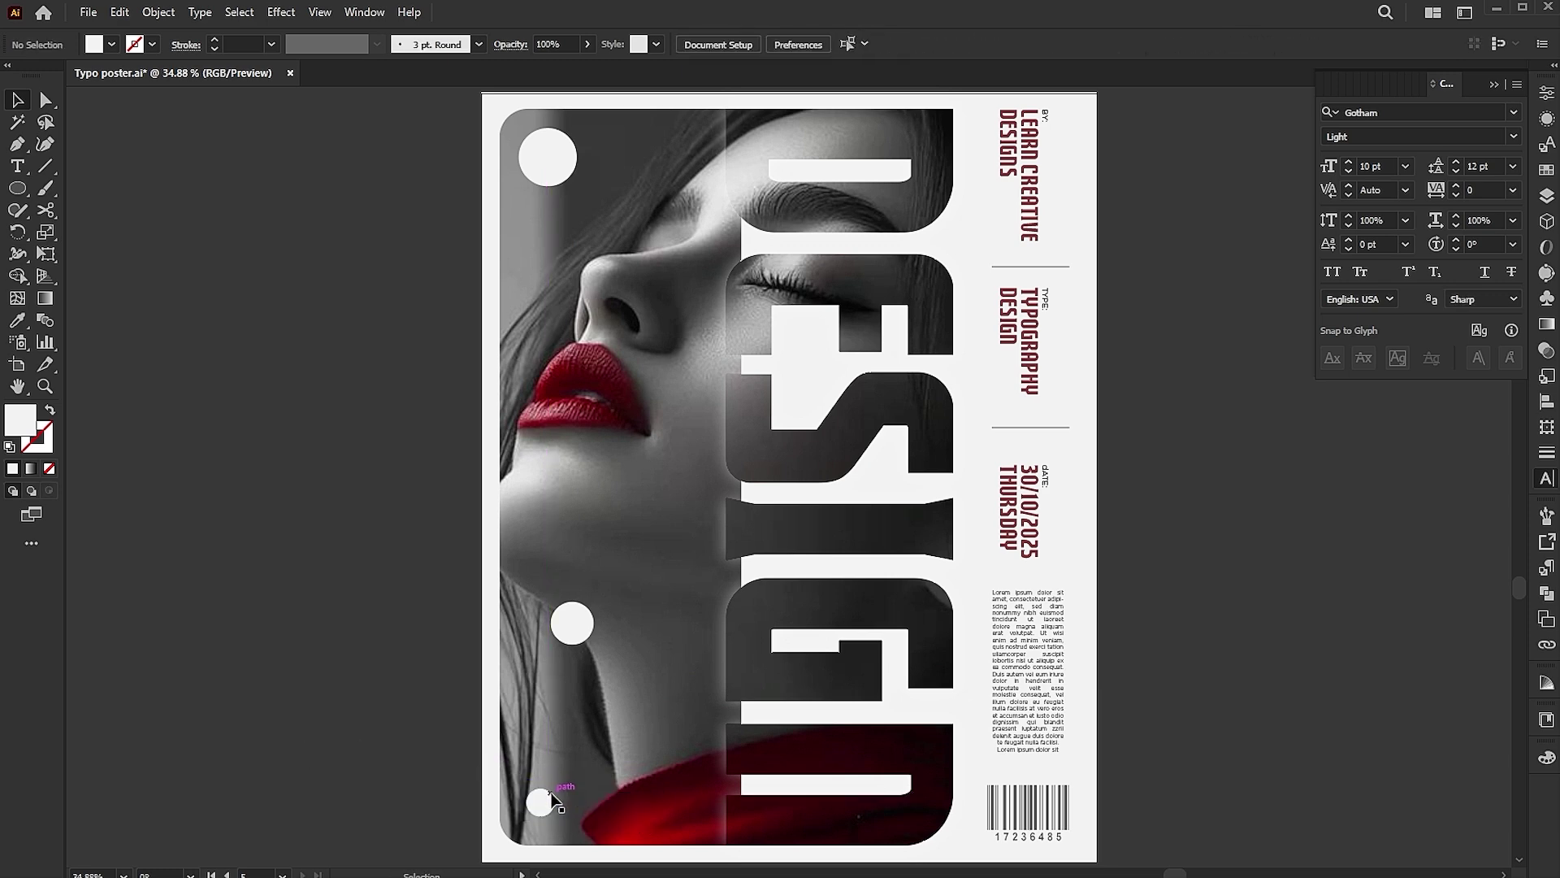
click(554, 799)
drag(555, 788, 526, 827)
key(ctrl+shift+a)
Duplicate the Lorem ipsum paragraph onto the portrait's bottom beside the smallest circle and reshape it into a wide text frame.
click(1007, 689)
drag(1049, 685, 808, 760)
click(945, 44)
click(816, 73)
drag(695, 839, 638, 813)
Shorten the copied paragraph to four lines in off-white and line it up with the smallest circle.
double_click(618, 808)
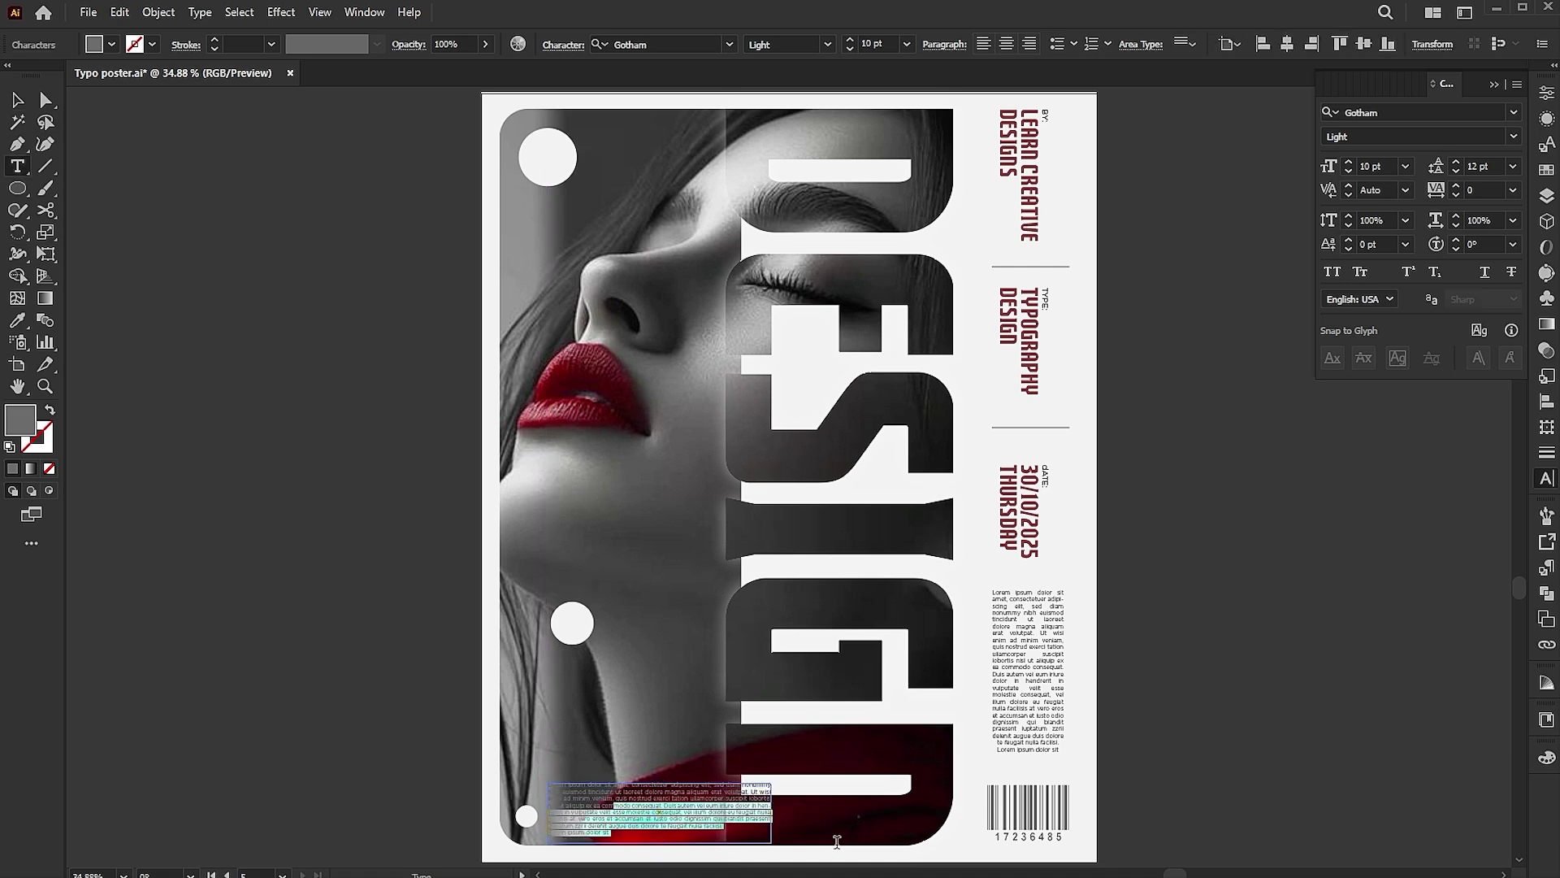
click(19, 100)
key(v)
drag(575, 828, 573, 850)
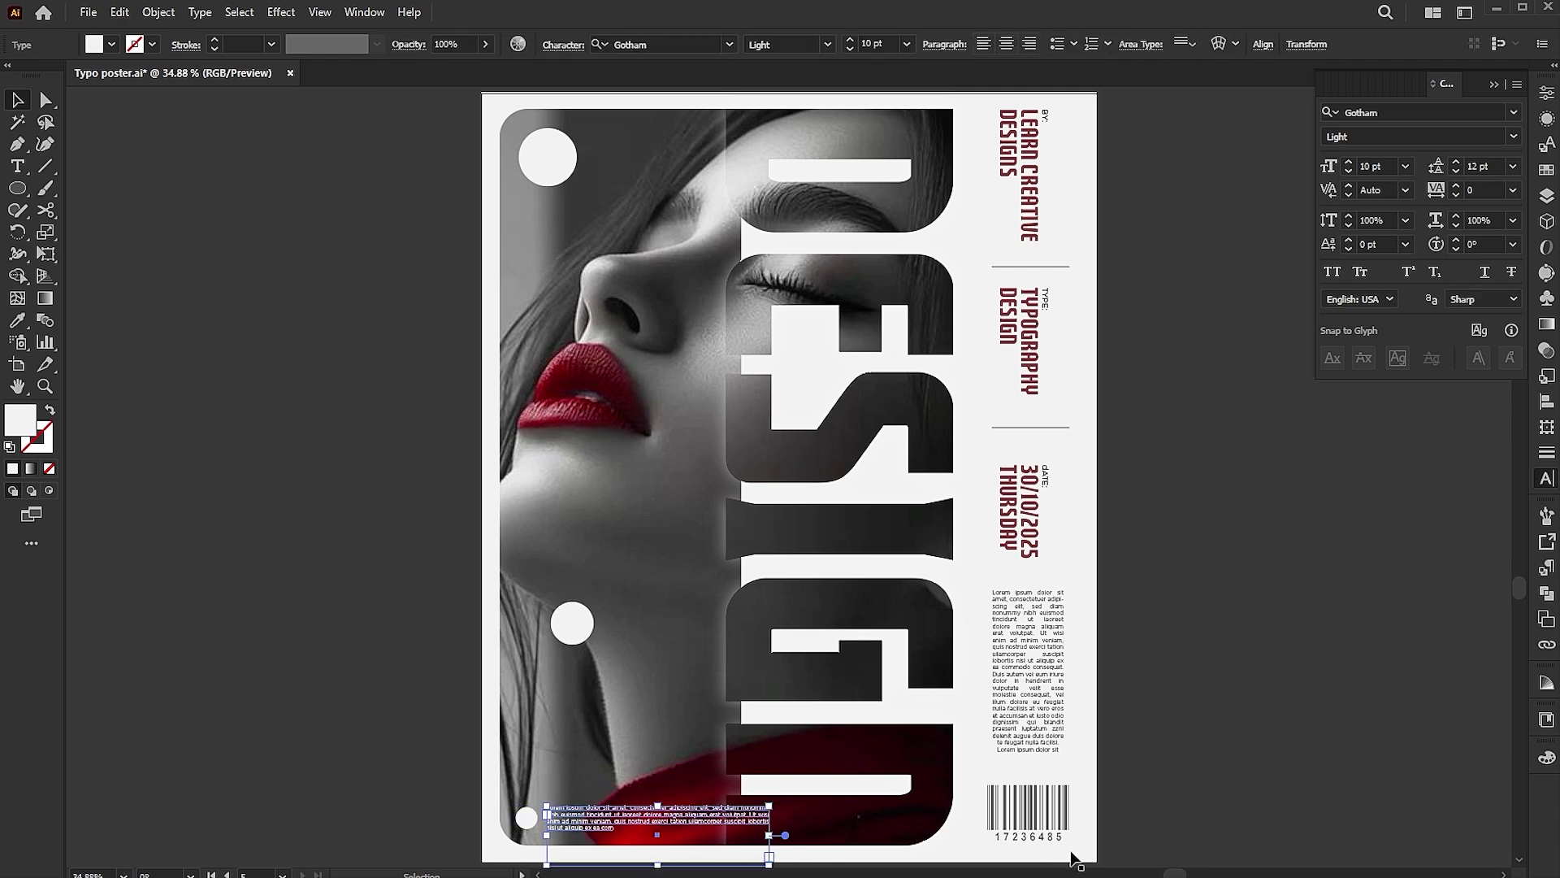
click(1170, 850)
Unlock all objects and duplicate the poster's artboard with its artwork beside the original.
key(ctrl+0)
click(159, 11)
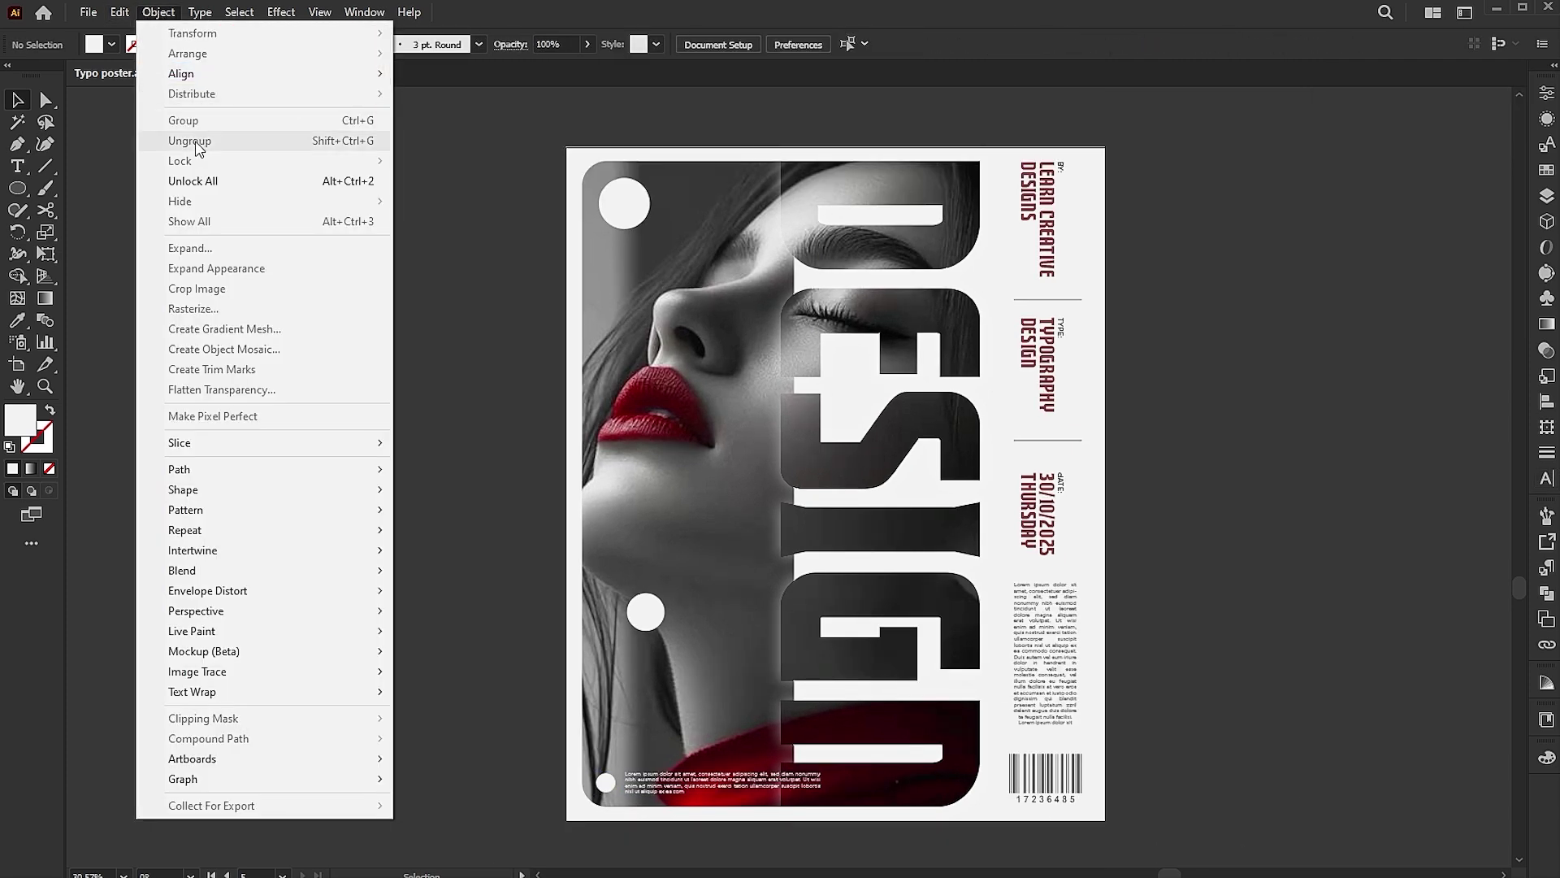
click(191, 181)
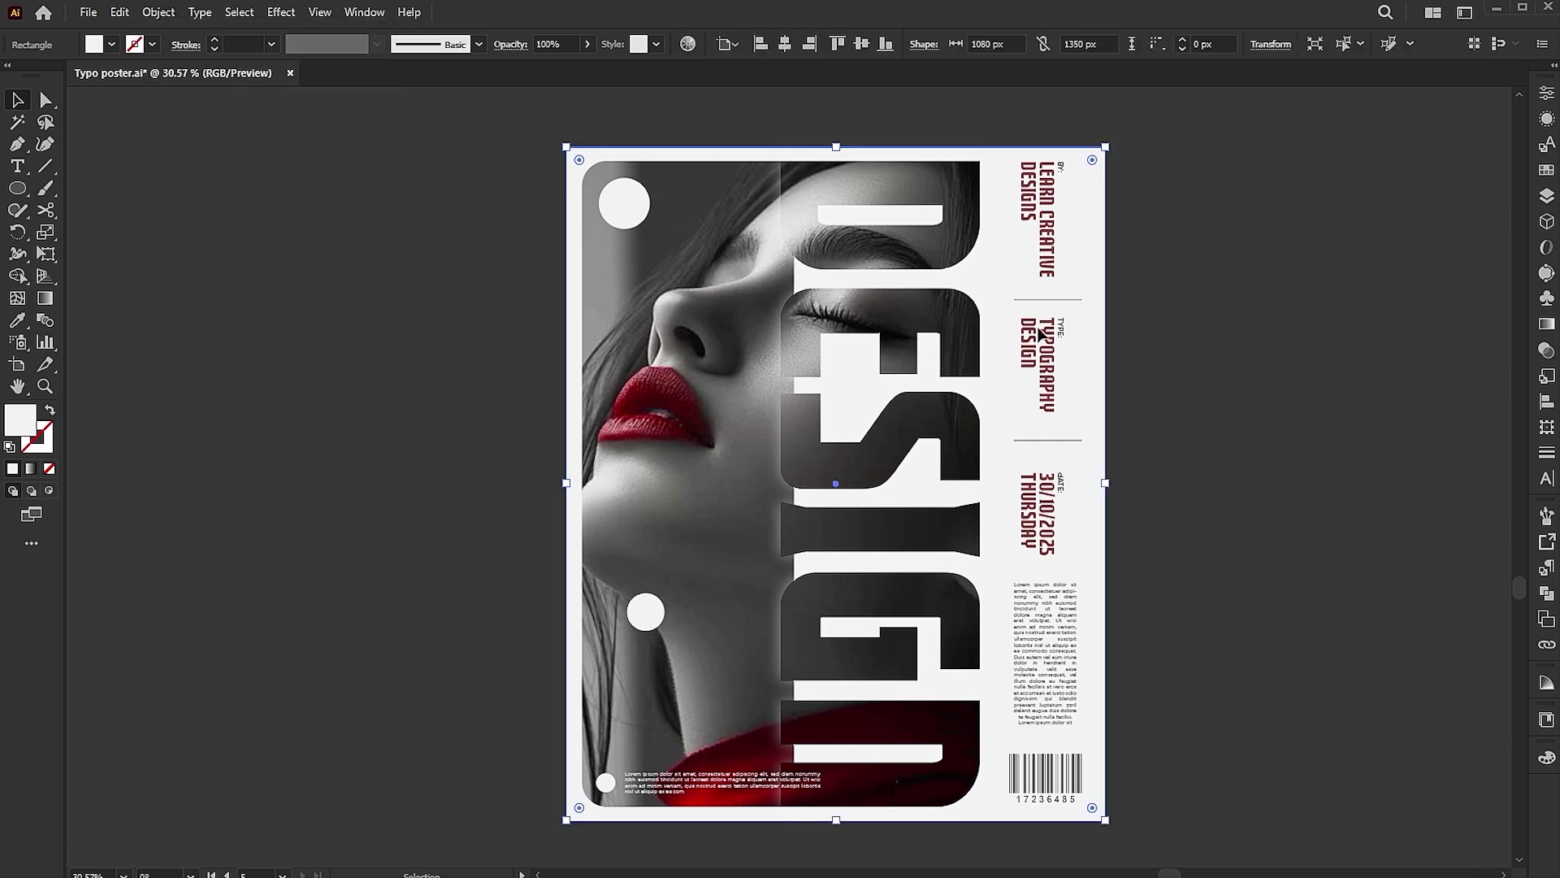
click(20, 372)
drag(835, 510, 971, 509)
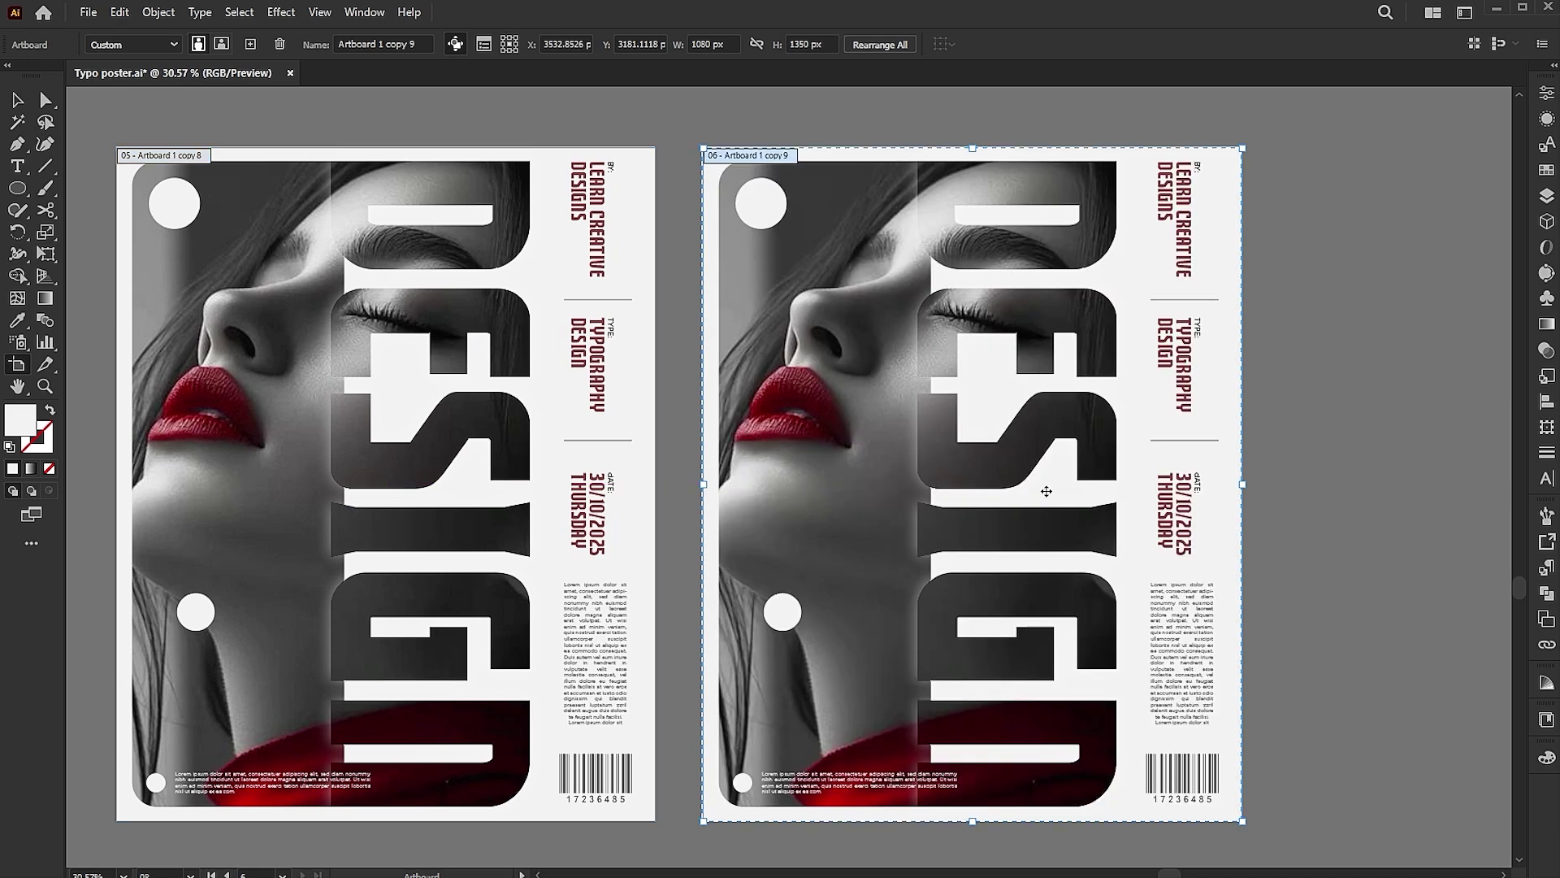
key(Escape)
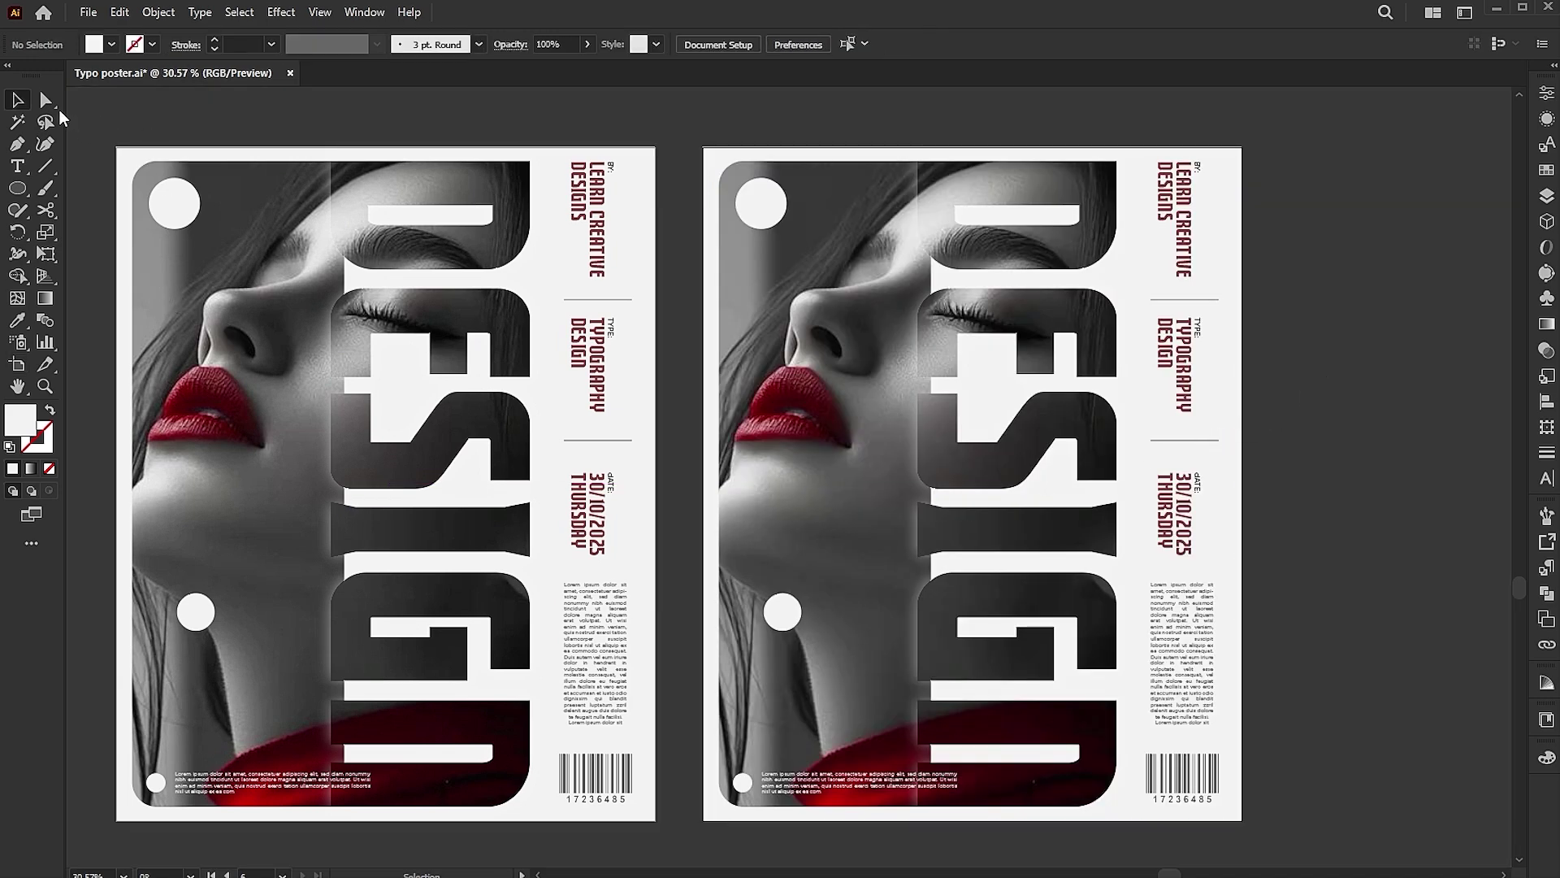
click(874, 349)
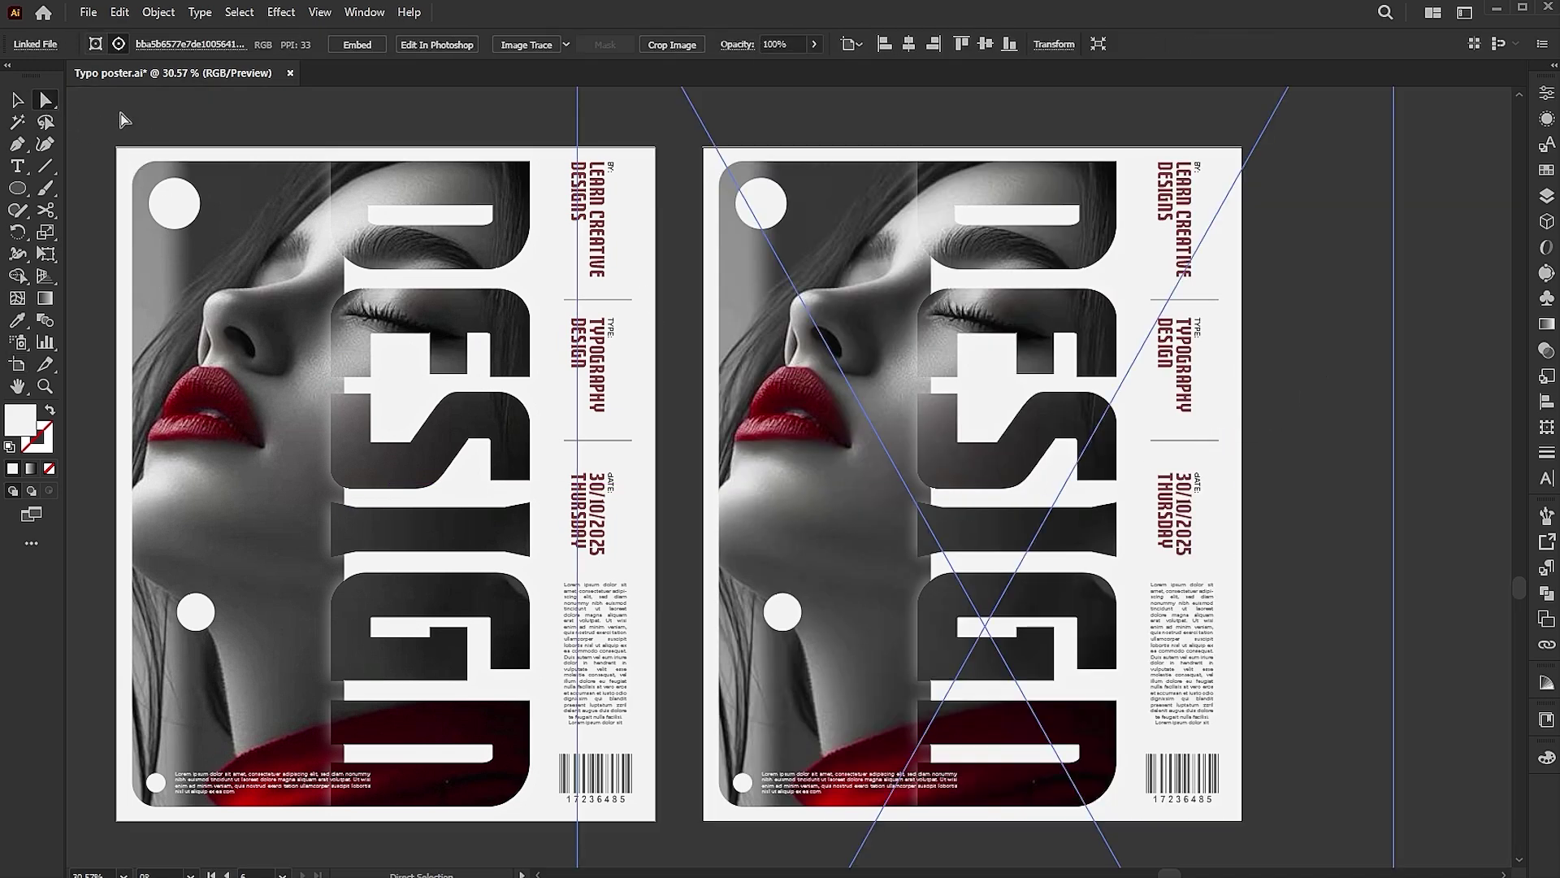
click(36, 45)
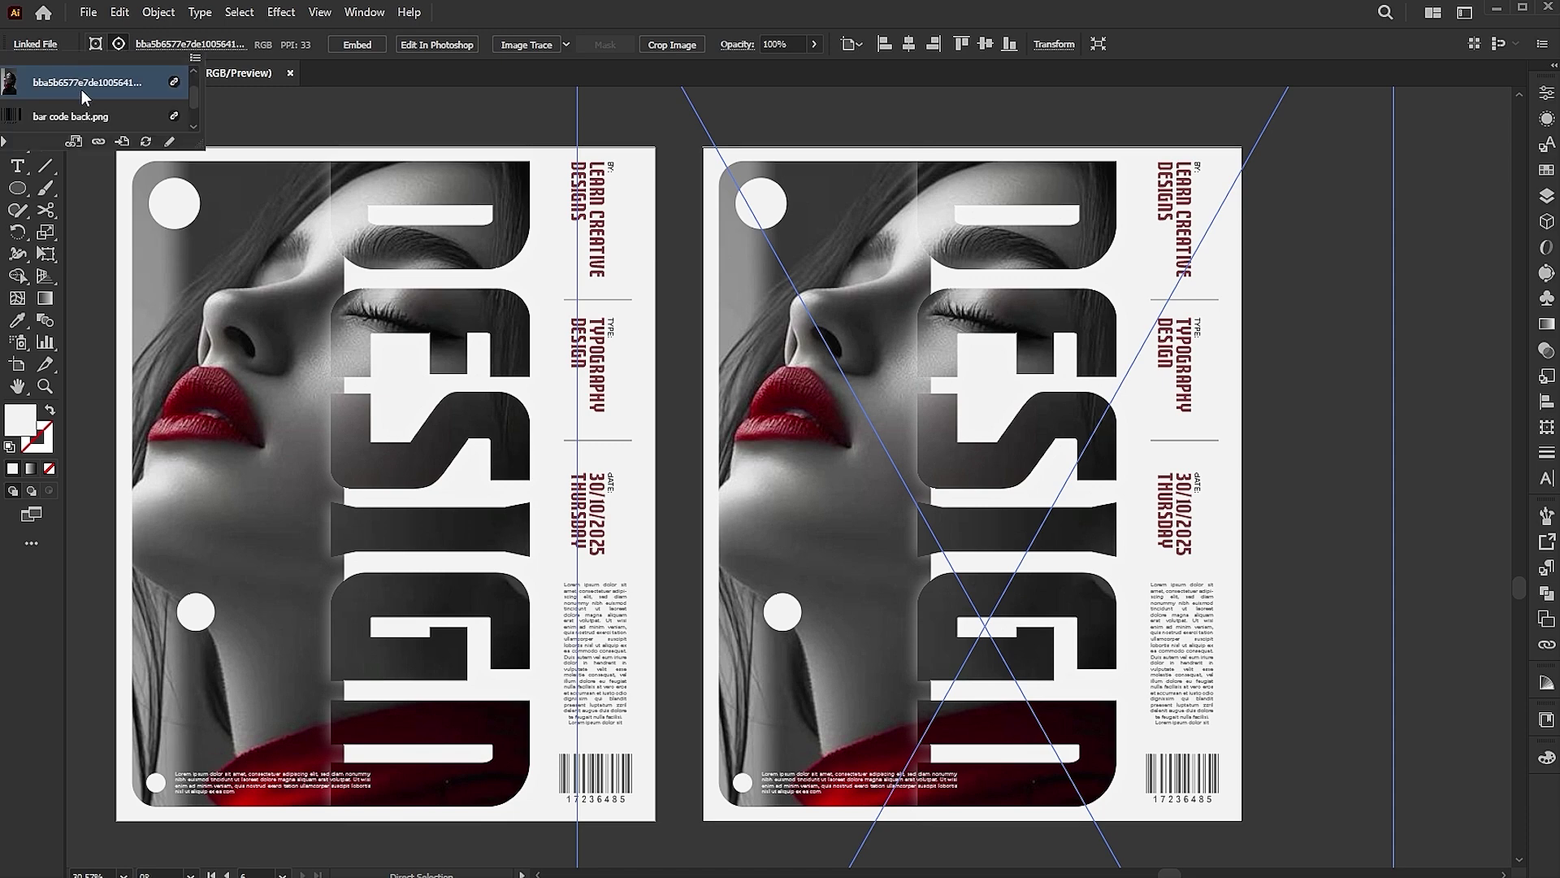
click(99, 143)
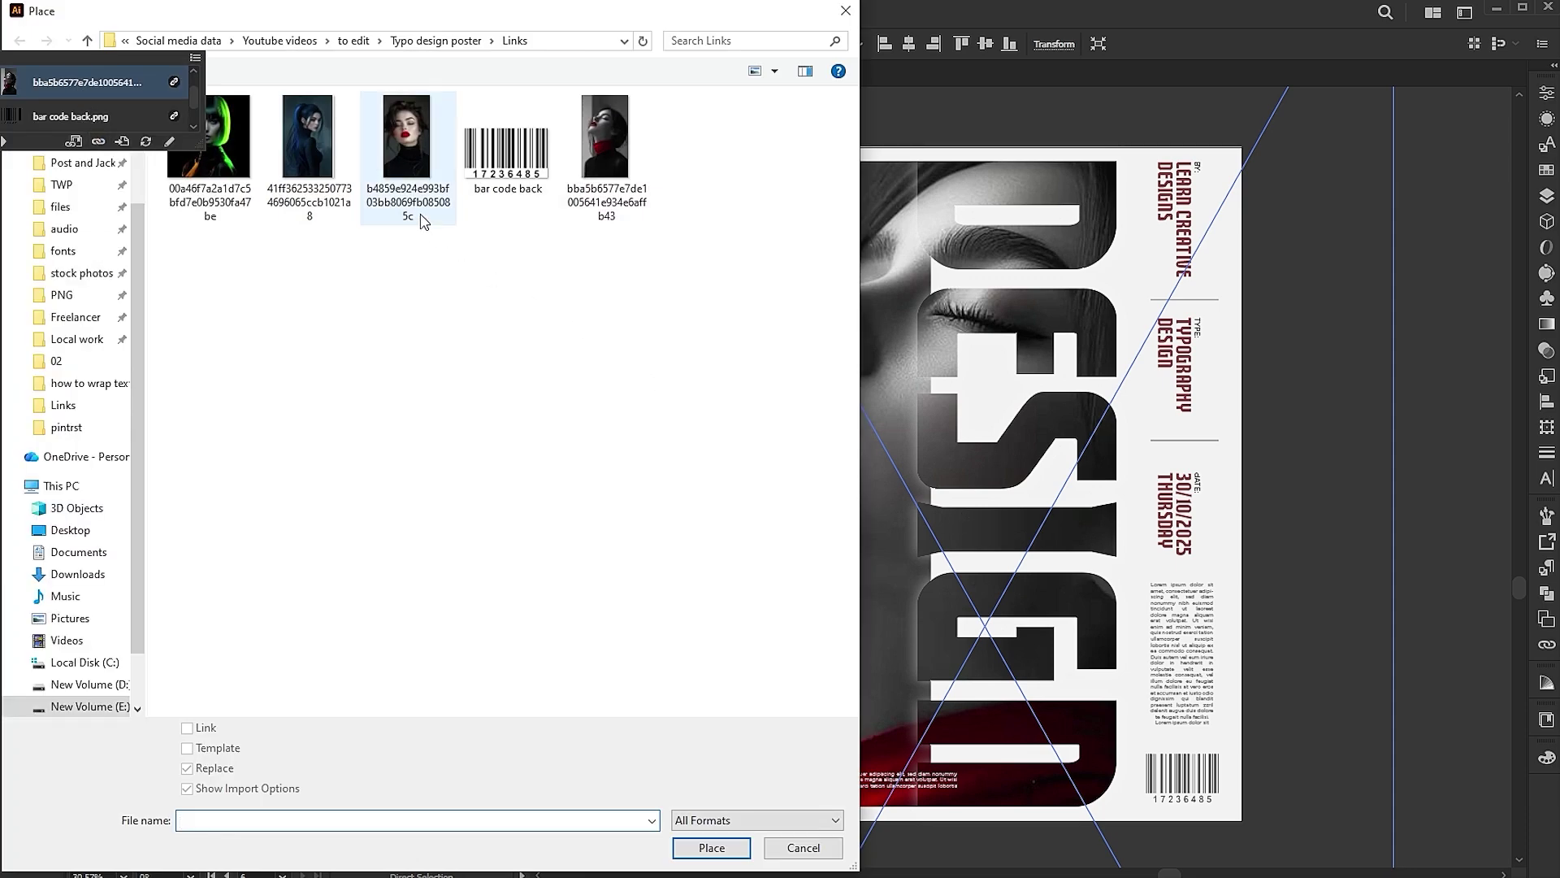
click(323, 162)
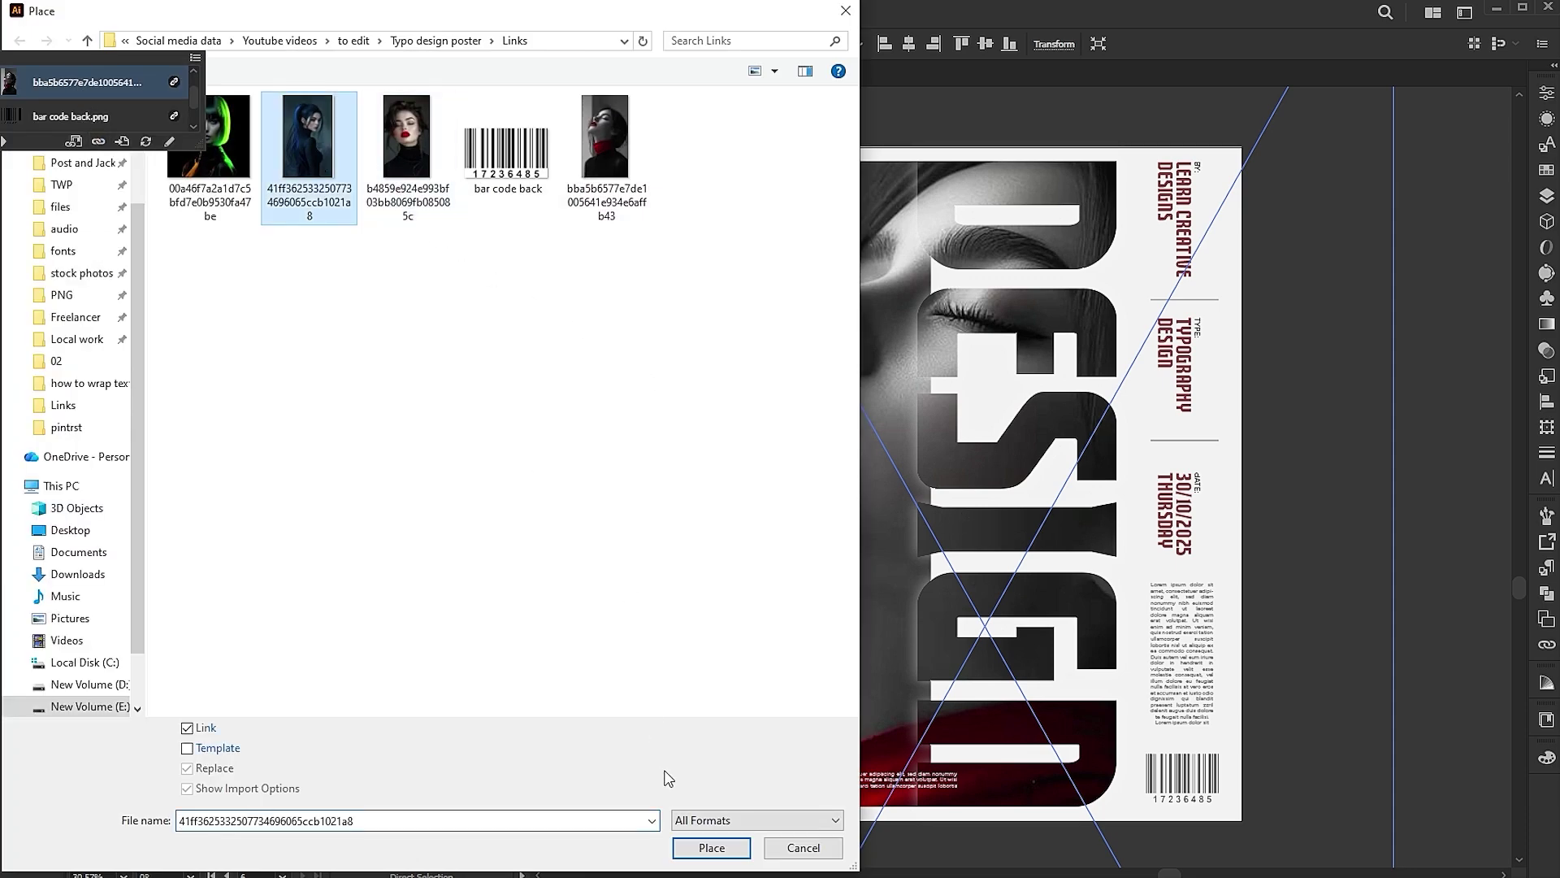
click(710, 851)
drag(861, 500, 801, 538)
click(1379, 472)
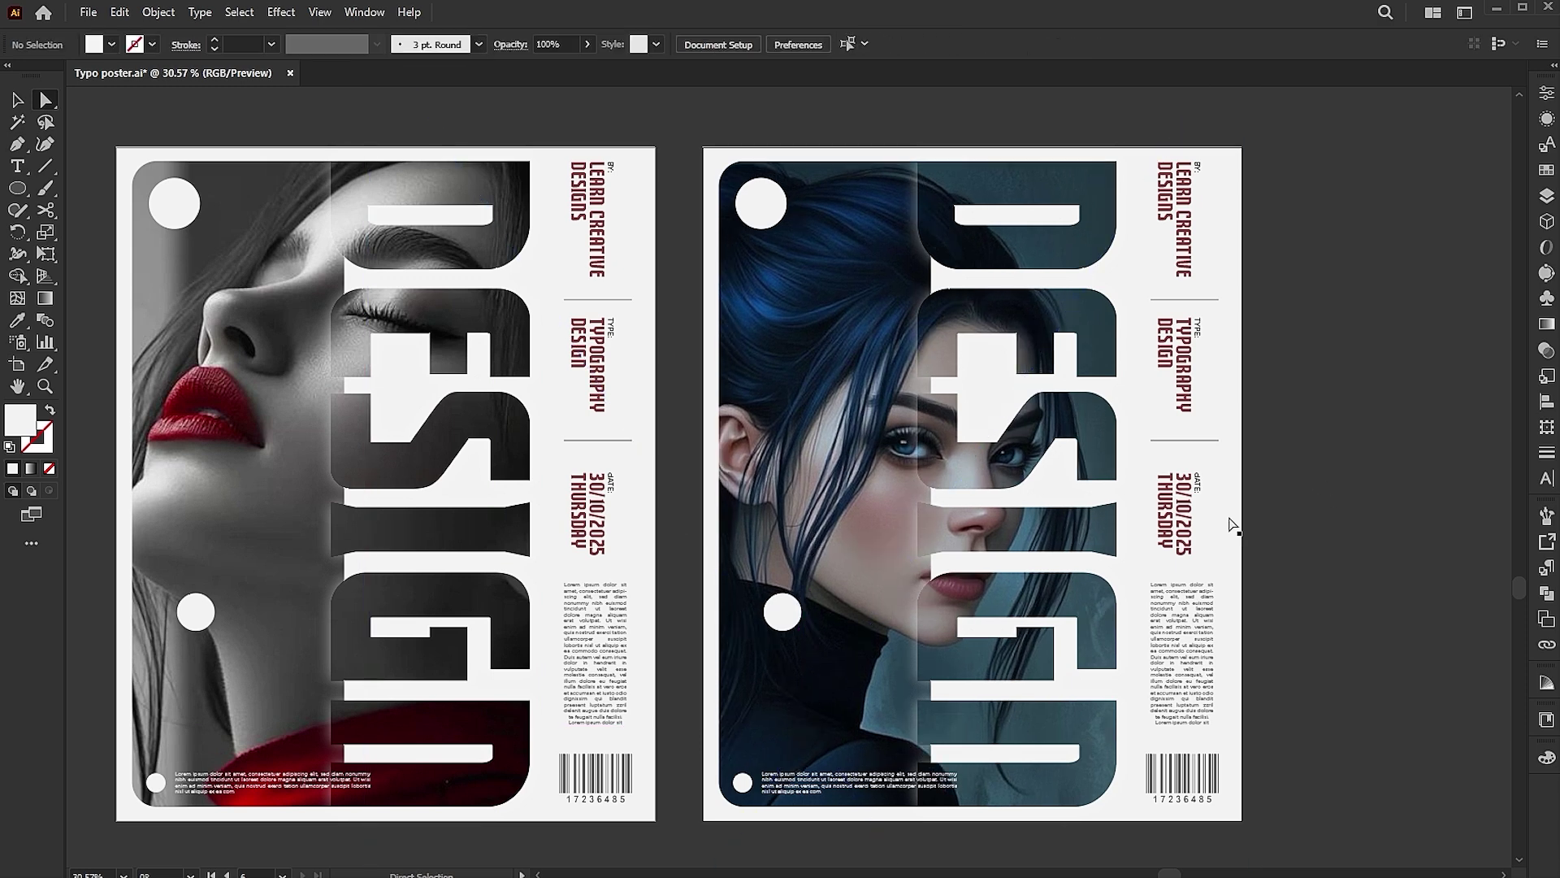
Recolor the three red main texts on the duplicate poster with a blue sampled from the new portrait.
click(1191, 527)
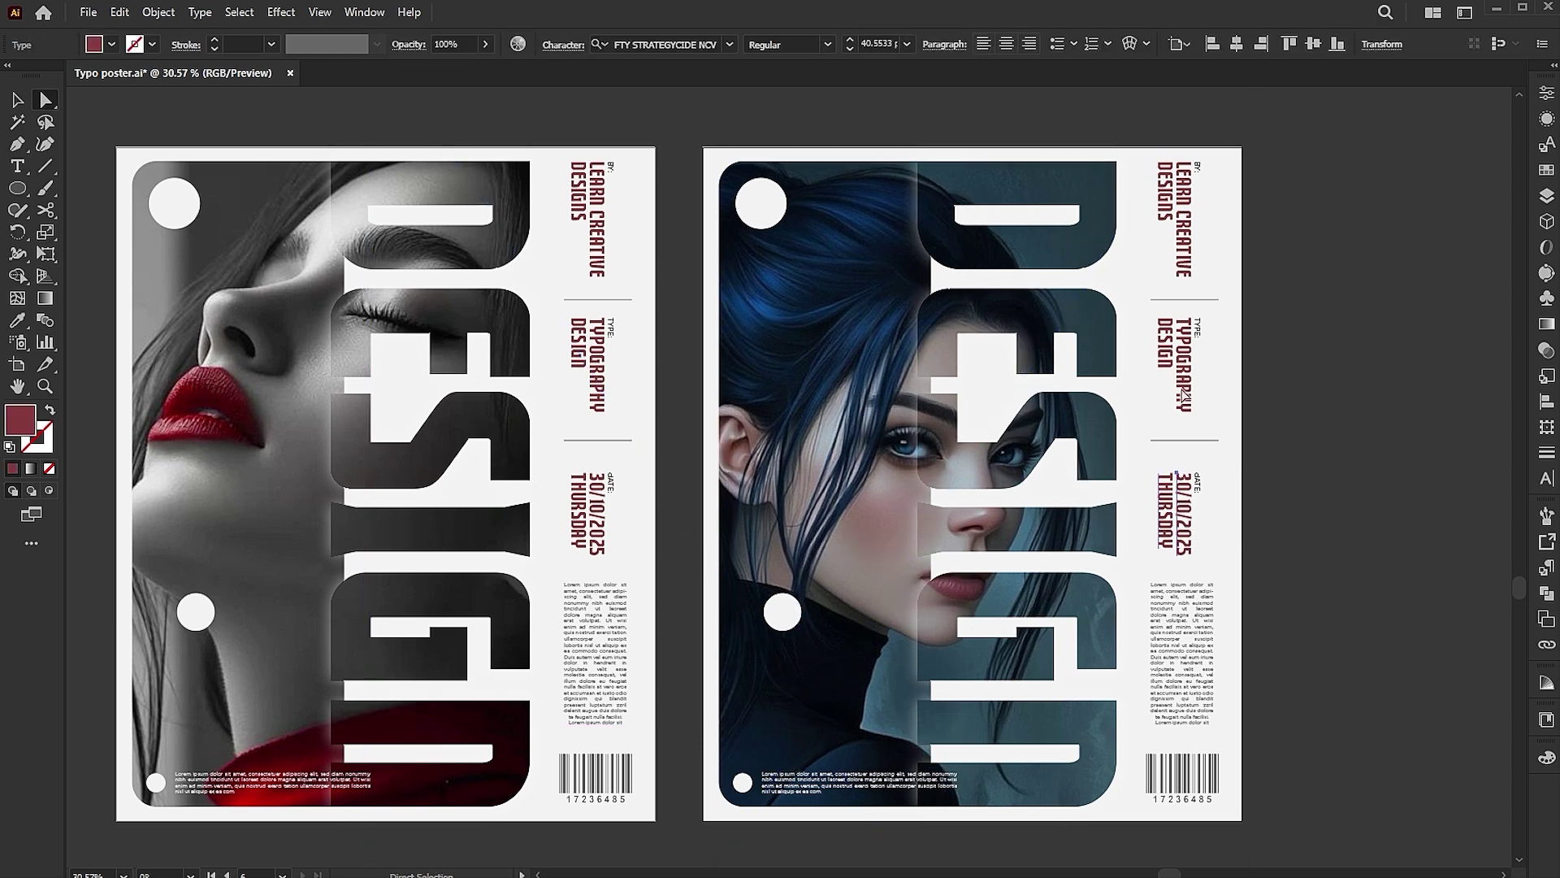
shift+click(1186, 241)
click(27, 323)
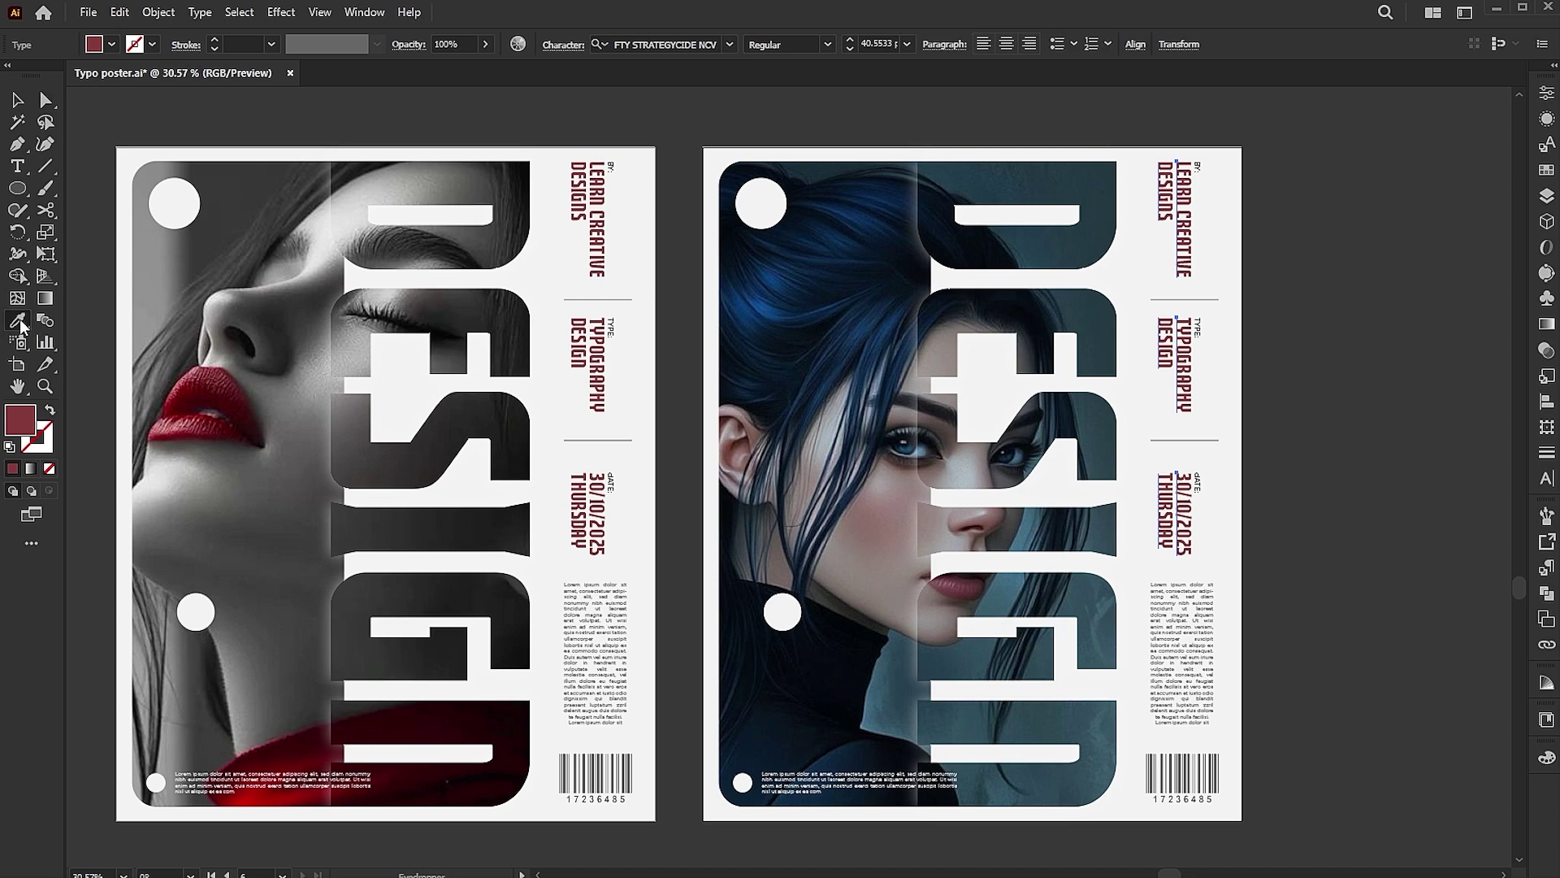
key(v)
click(1394, 342)
drag(1394, 342, 1456, 366)
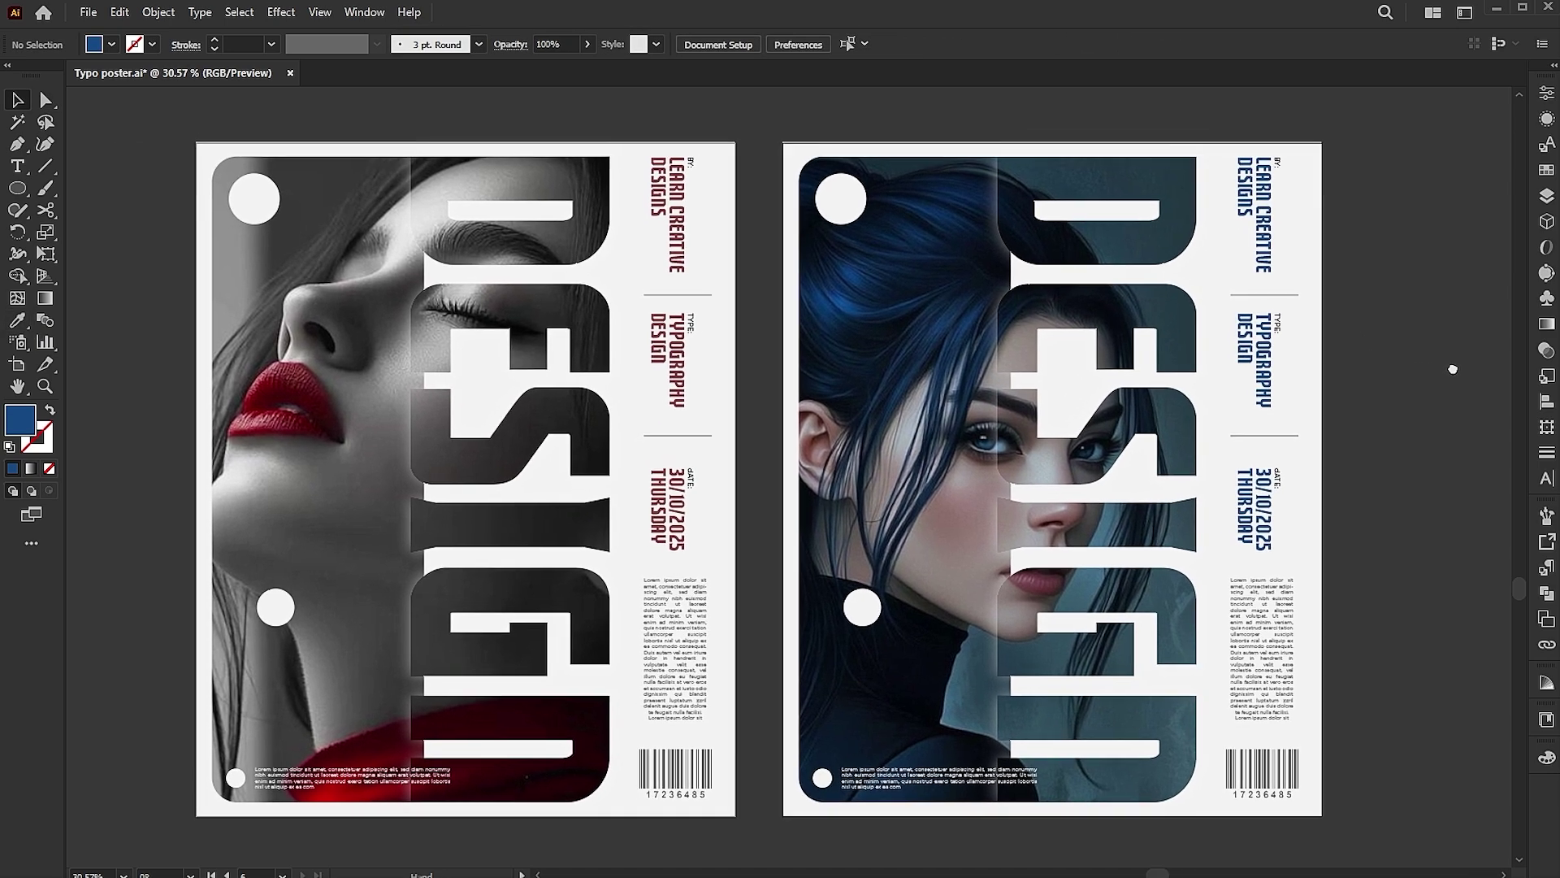